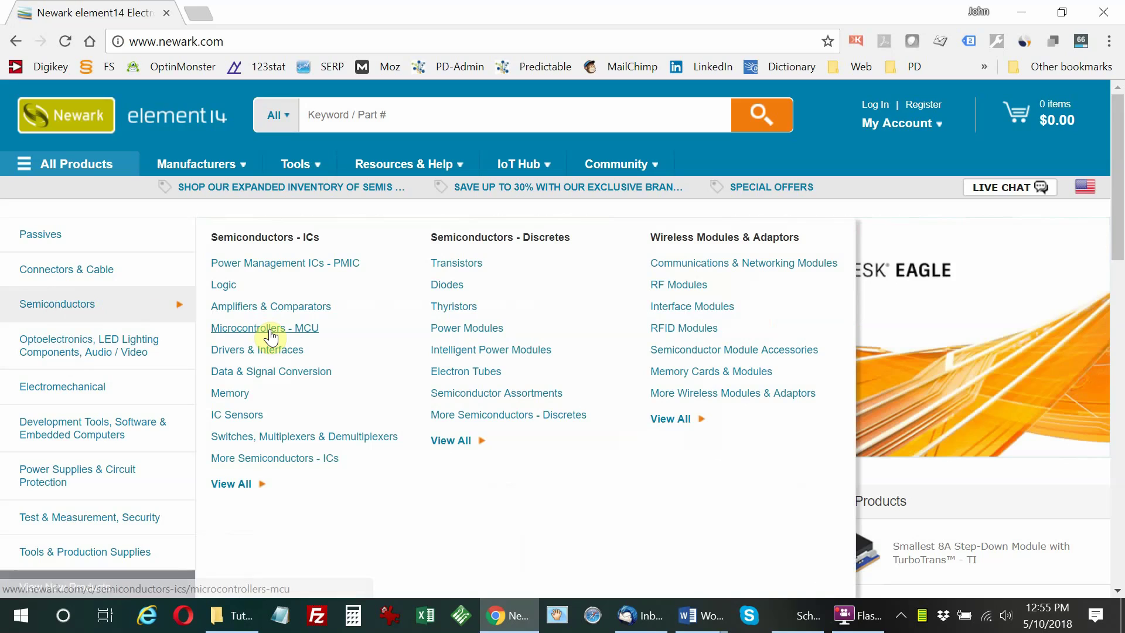
Open Newark's 16/32-bit ARM microcontroller listing and filter it to in-stock parts (625 products).
{"action": "left_click", "coordinate": [269, 333]}
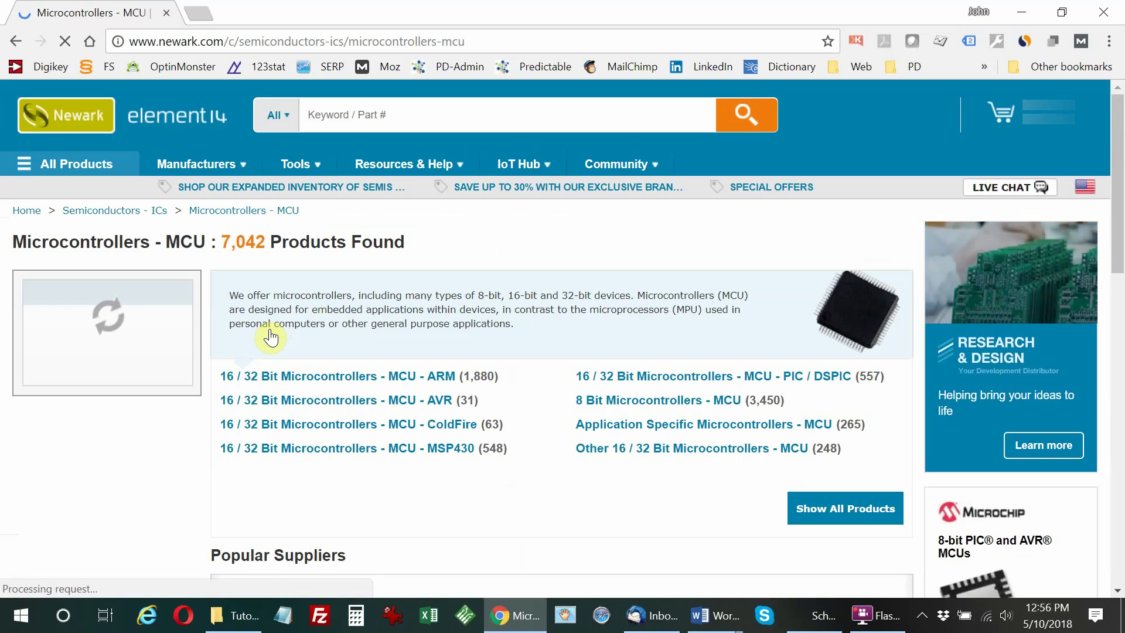
{"action": "left_click", "coordinate": [338, 380]}
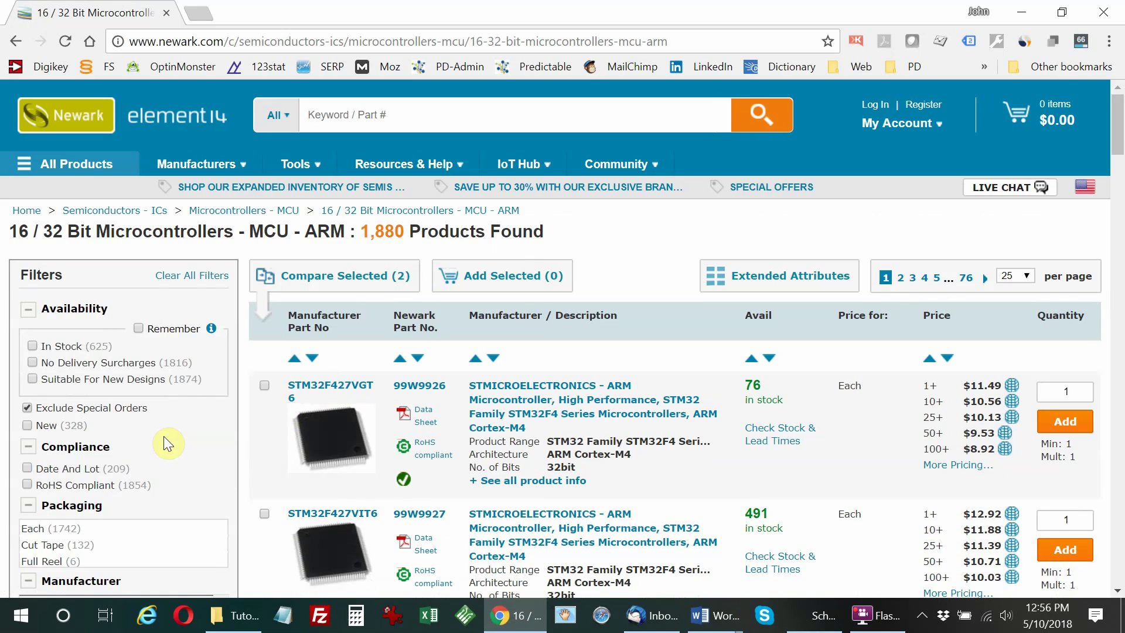
{"action": "left_click", "coordinate": [56, 346]}
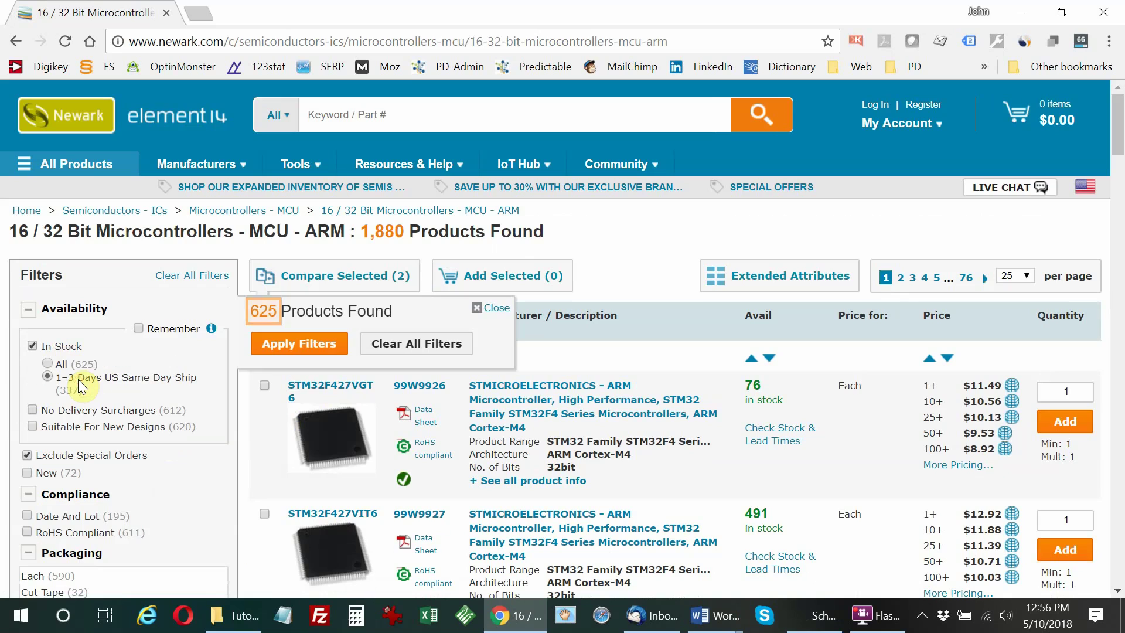
Filter to parts Suitable For New Designs from manufacturer STMICROELECTRONICS.
{"action": "left_click", "coordinate": [78, 436]}
{"action": "scroll", "coordinate": [141, 503], "scroll_direction": "down", "scroll_amount": 3}
{"action": "scroll", "coordinate": [119, 443], "scroll_direction": "down", "scroll_amount": 1}
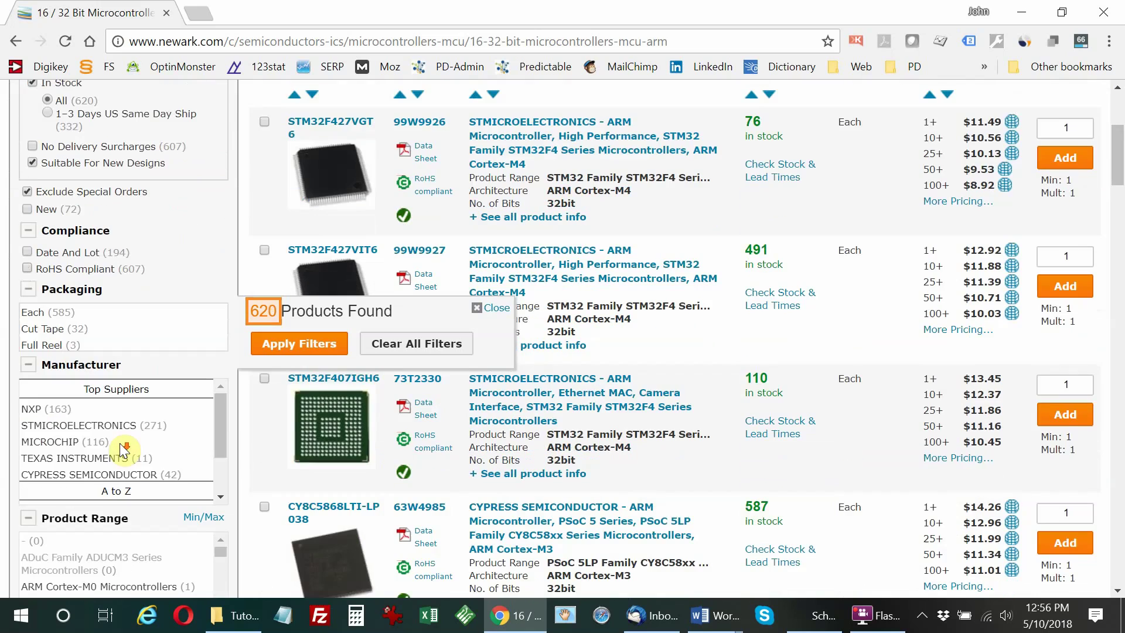
{"action": "left_click", "coordinate": [117, 426]}
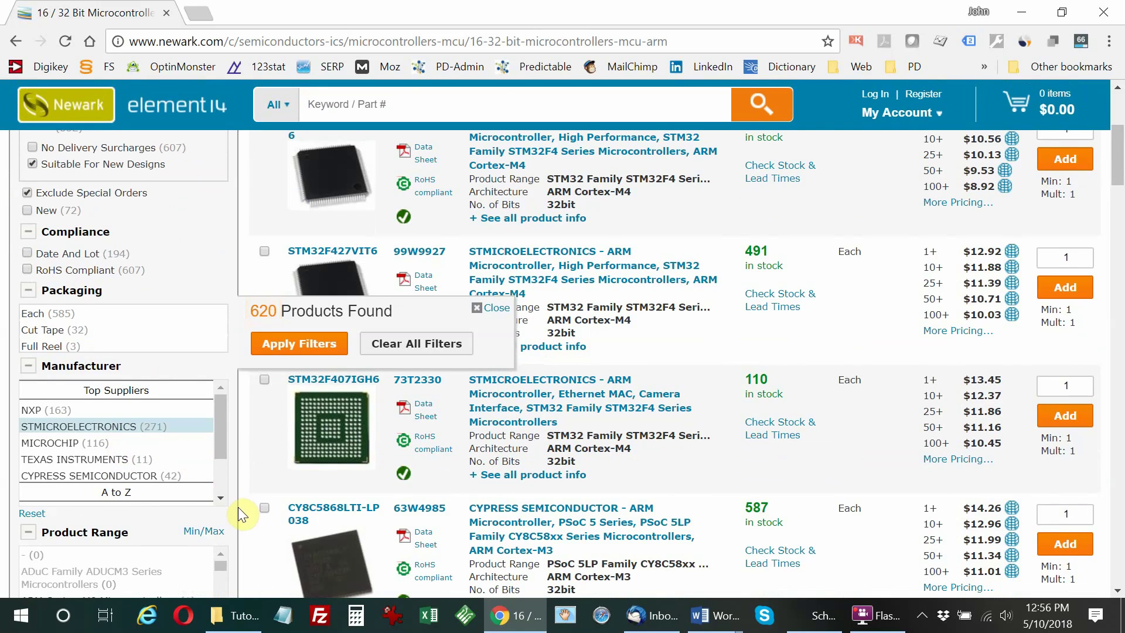
{"action": "scroll", "coordinate": [236, 511], "scroll_direction": "down", "scroll_amount": 5}
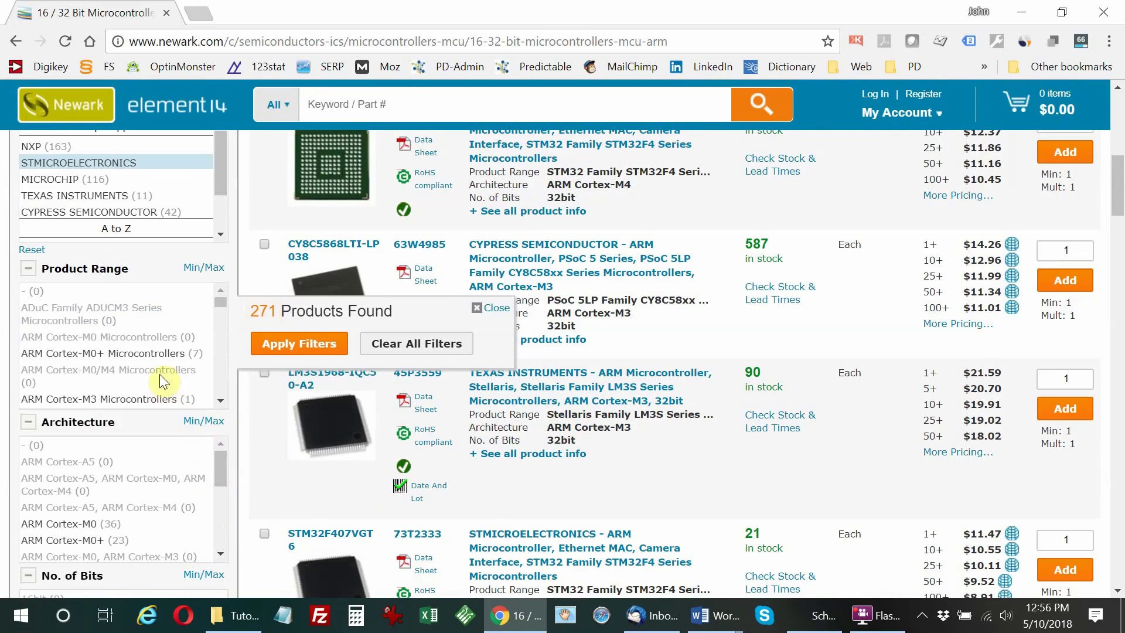
{"action": "scroll", "coordinate": [150, 498], "scroll_direction": "down", "scroll_amount": 2}
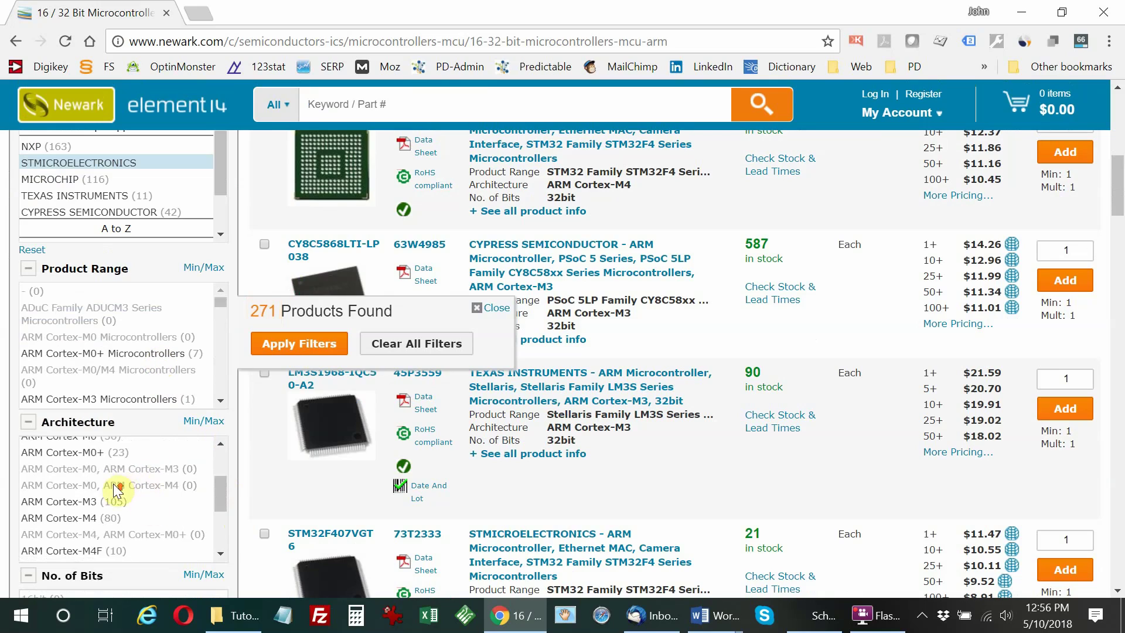
{"action": "scroll", "coordinate": [112, 509], "scroll_direction": "up", "scroll_amount": 2}
Select the ARM Cortex-M0 and ARM Cortex-M0+ architectures.
{"action": "left_click", "coordinate": [104, 533]}
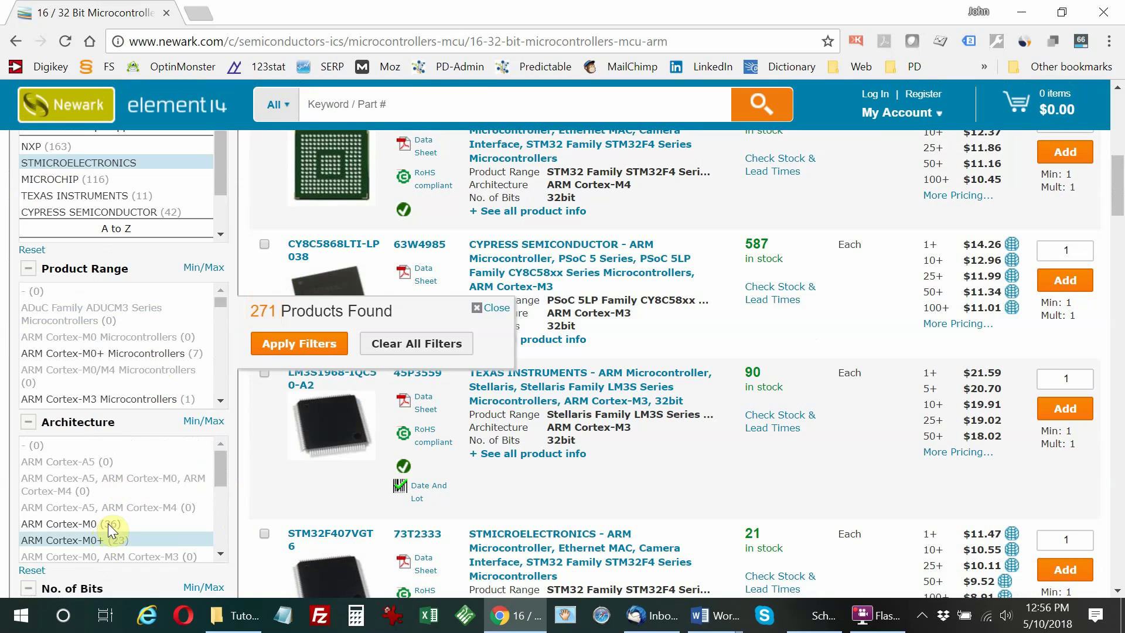
{"action": "left_click", "coordinate": [97, 520]}
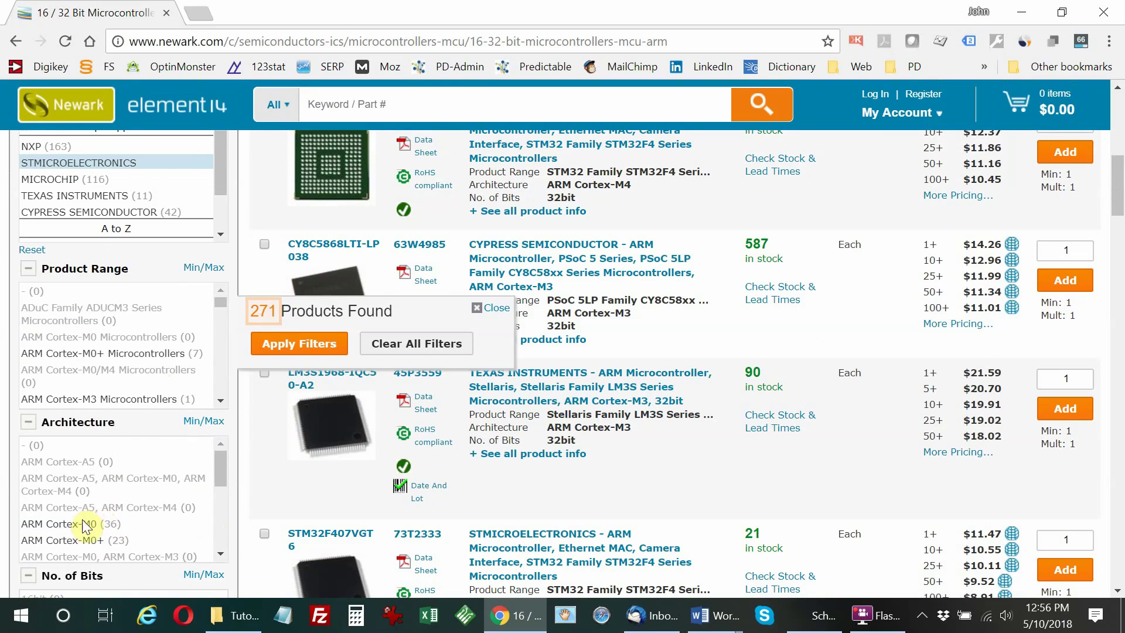
{"action": "left_click", "coordinate": [65, 524]}
{"action": "left_click", "coordinate": [65, 540]}
{"action": "scroll", "coordinate": [117, 540], "scroll_direction": "down", "scroll_amount": 5}
{"action": "scroll", "coordinate": [233, 543], "scroll_direction": "down", "scroll_amount": 2}
{"action": "scroll", "coordinate": [233, 544], "scroll_direction": "down", "scroll_amount": 5}
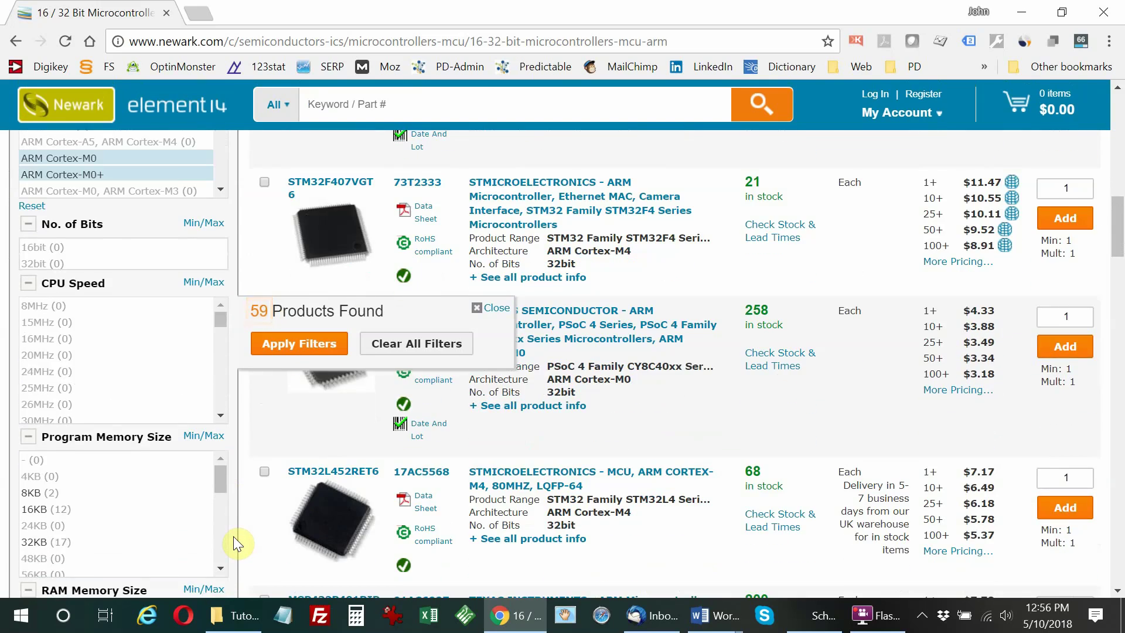
Restrict Program Memory Size to 32KB, leaving 17 matches.
{"action": "left_click", "coordinate": [33, 544]}
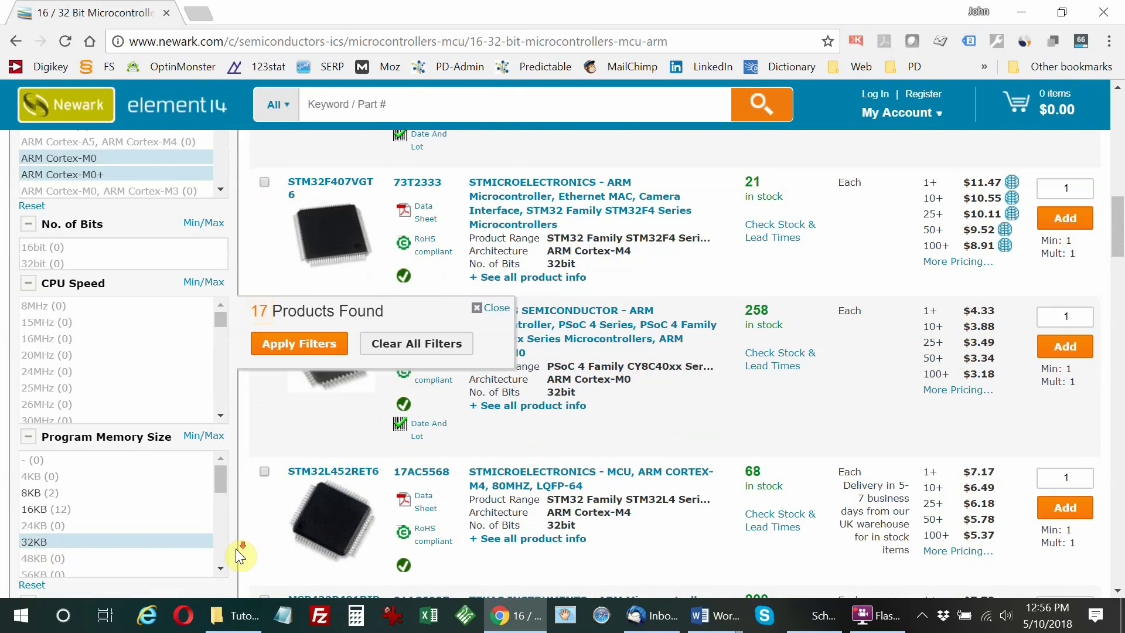
{"action": "scroll", "coordinate": [236, 548], "scroll_direction": "down", "scroll_amount": 6}
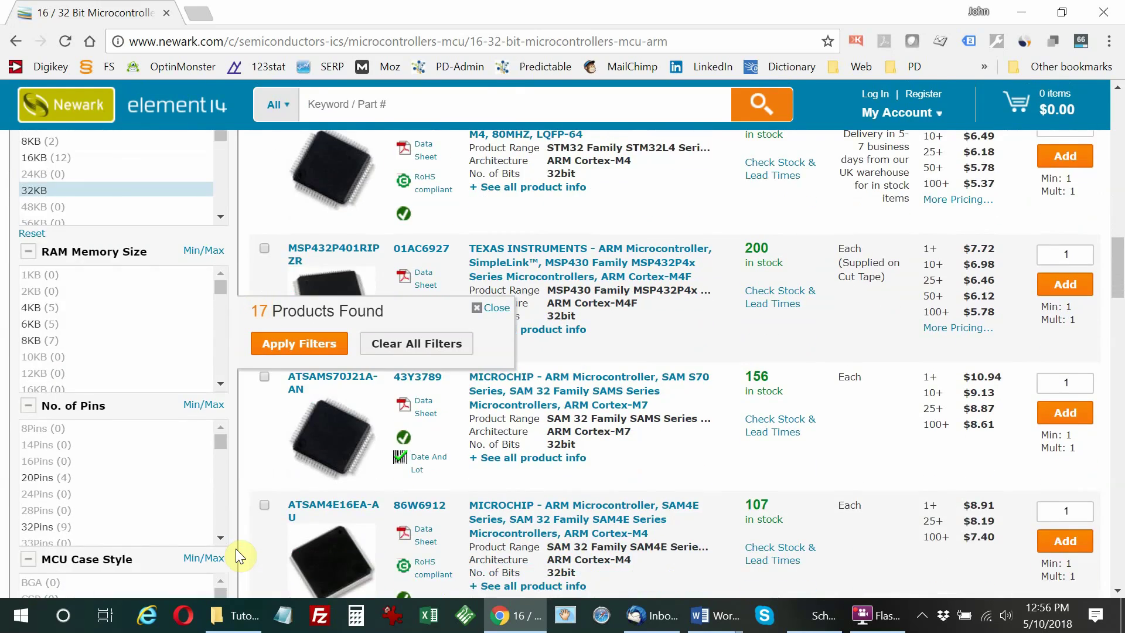
{"action": "scroll", "coordinate": [236, 556], "scroll_direction": "down", "scroll_amount": 3}
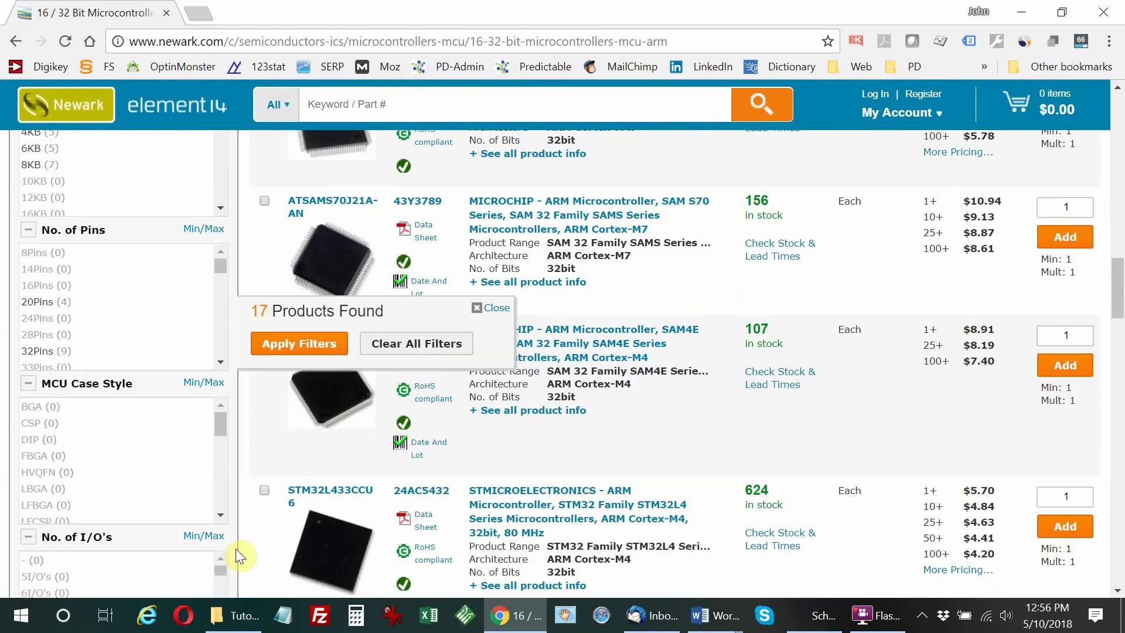
{"action": "scroll", "coordinate": [236, 551], "scroll_direction": "down", "scroll_amount": 3}
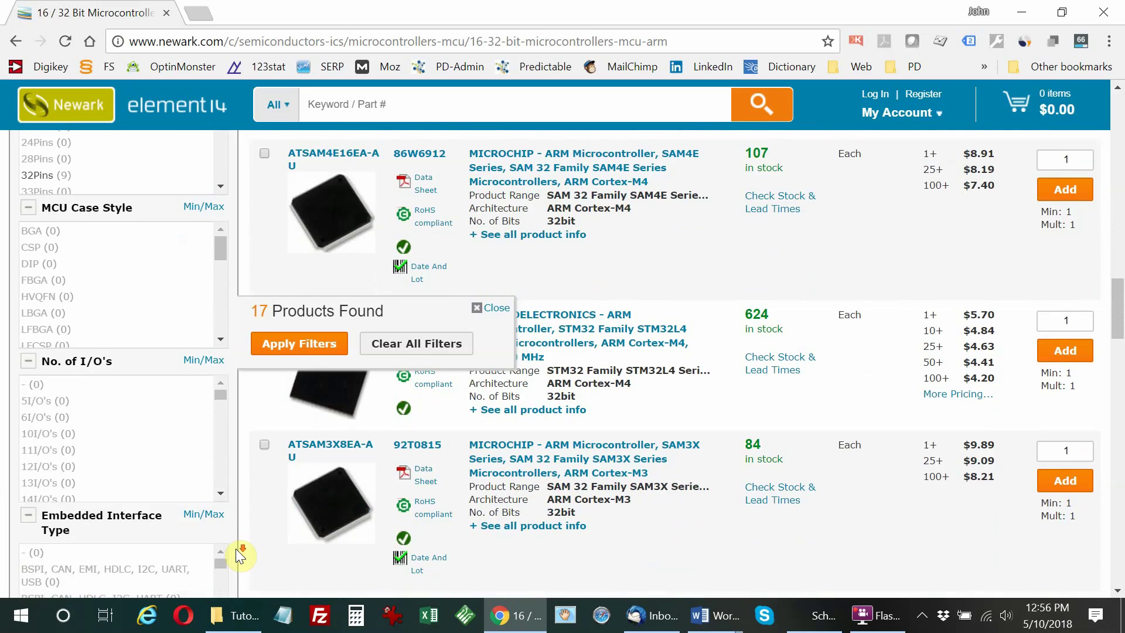
{"action": "scroll", "coordinate": [239, 548], "scroll_direction": "down", "scroll_amount": 3}
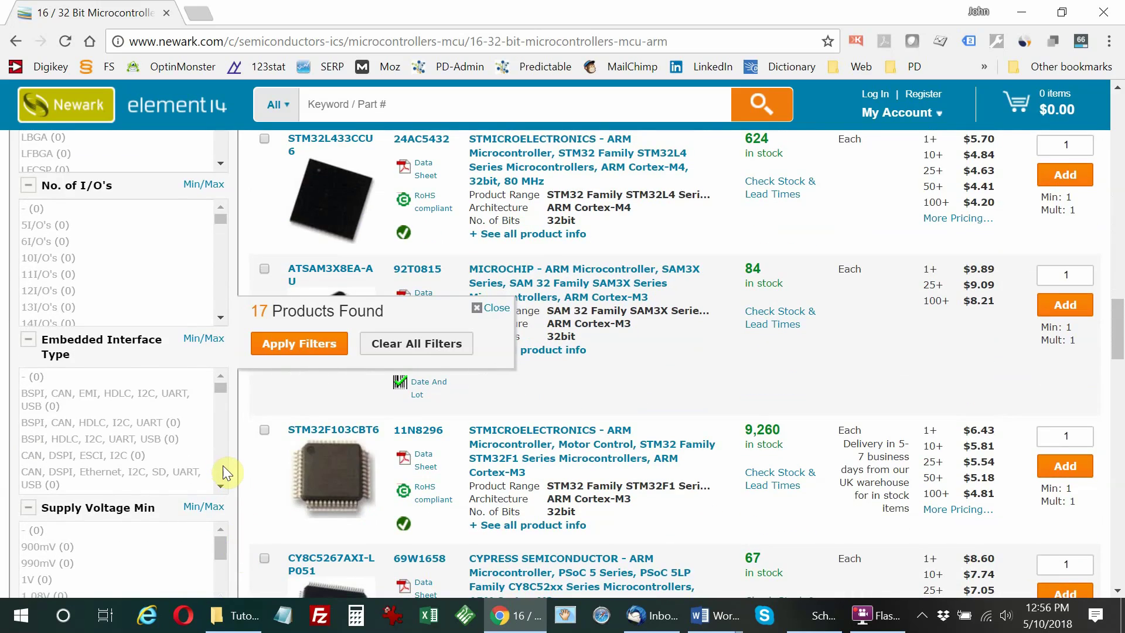
{"action": "scroll", "coordinate": [226, 472], "scroll_direction": "down", "scroll_amount": 5}
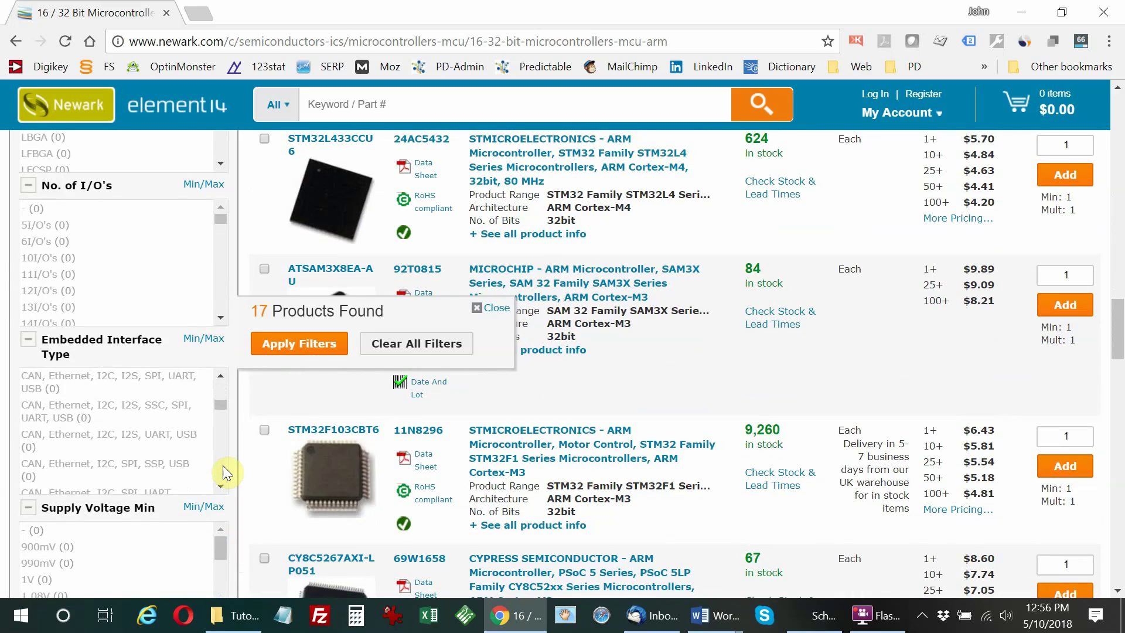
{"action": "scroll", "coordinate": [223, 471], "scroll_direction": "down", "scroll_amount": 5}
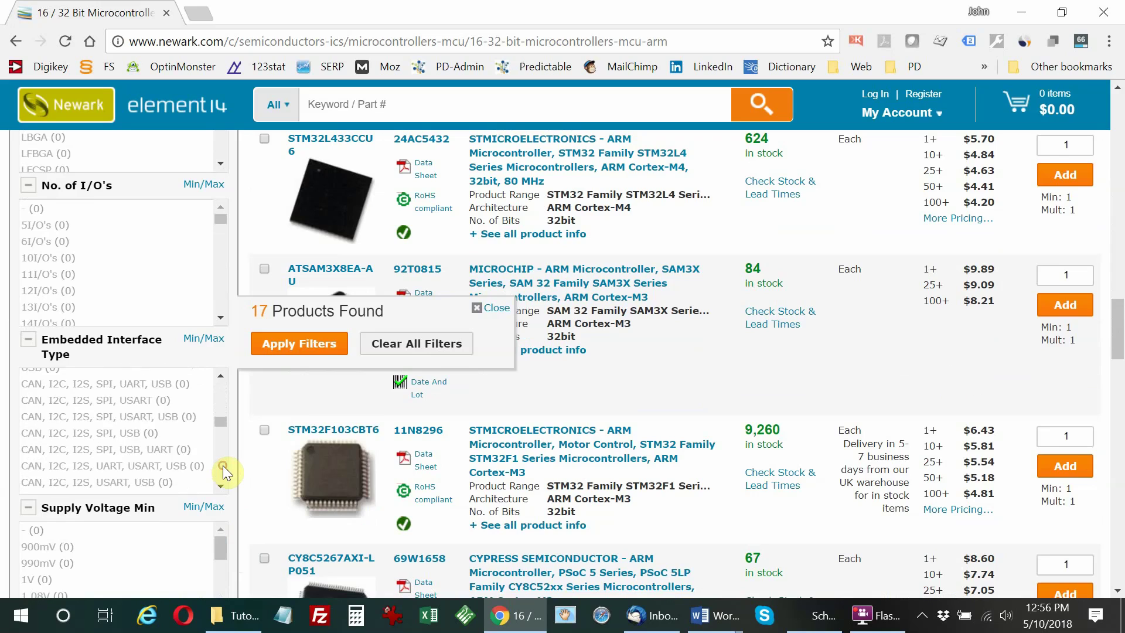
{"action": "scroll", "coordinate": [223, 472], "scroll_direction": "down", "scroll_amount": 5}
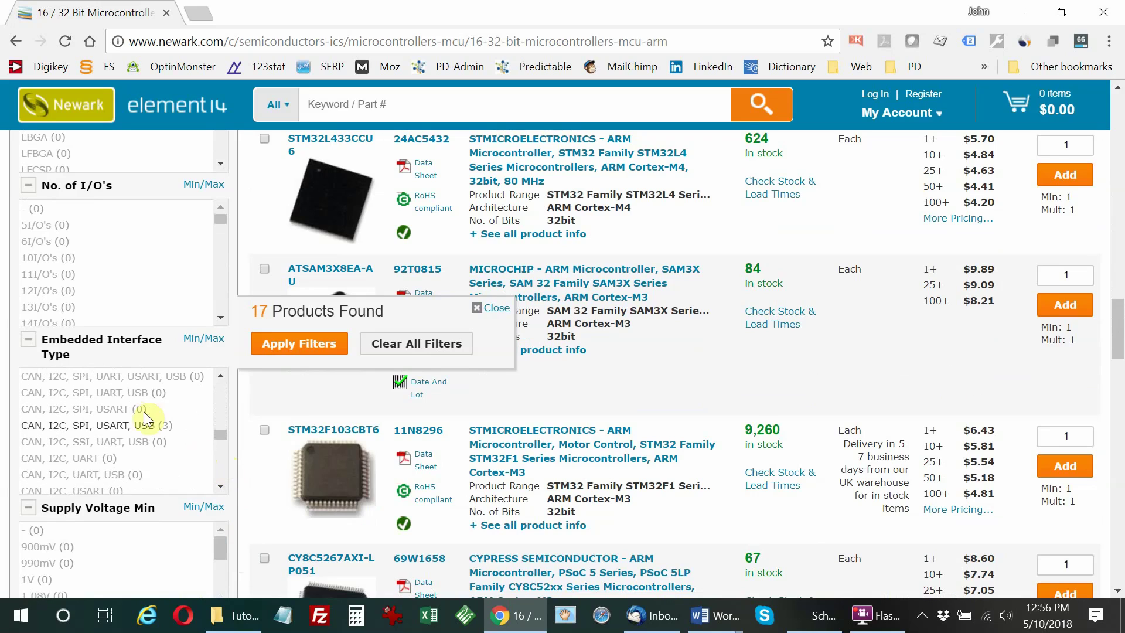
Try the CAN, I2C, SPI, USART, USB and I2C, SPI, UART, USART, USB interface filters.
{"action": "left_click", "coordinate": [136, 423]}
{"action": "scroll", "coordinate": [222, 471], "scroll_direction": "down", "scroll_amount": 5}
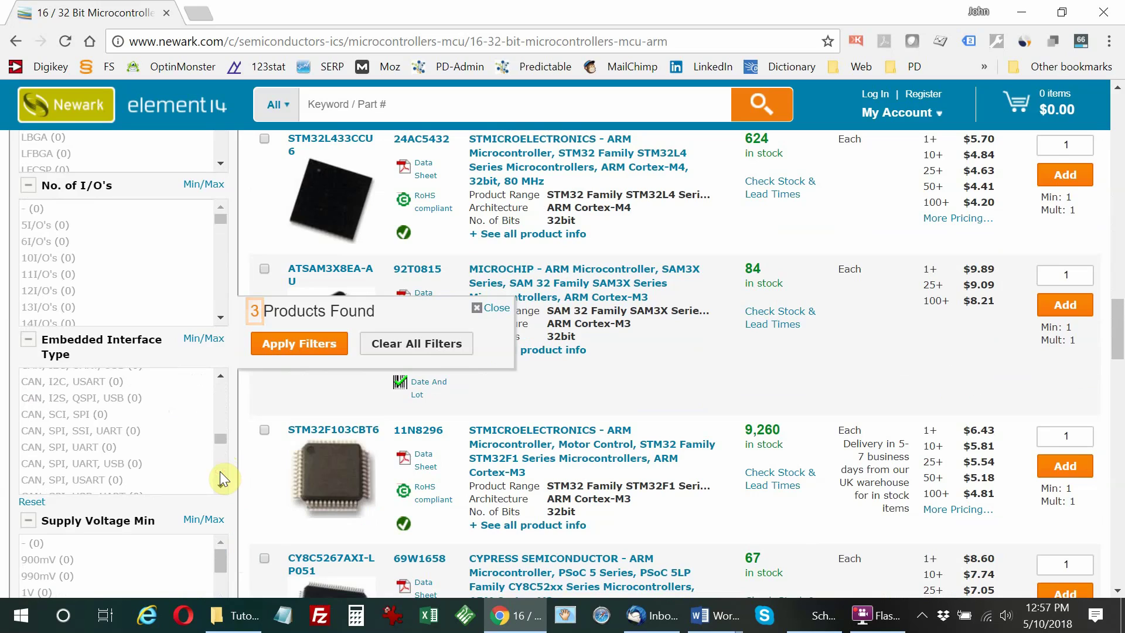
{"action": "scroll", "coordinate": [220, 471], "scroll_direction": "down", "scroll_amount": 1}
{"action": "scroll", "coordinate": [221, 476], "scroll_direction": "down", "scroll_amount": 3}
{"action": "scroll", "coordinate": [222, 481], "scroll_direction": "down", "scroll_amount": 2}
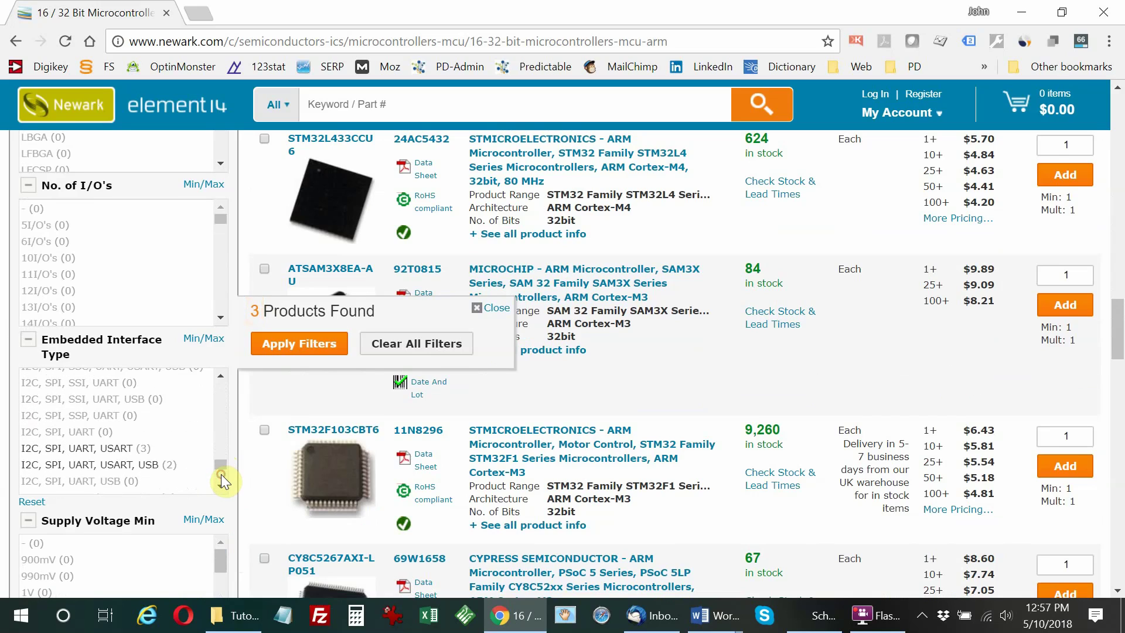
{"action": "left_click", "coordinate": [153, 467]}
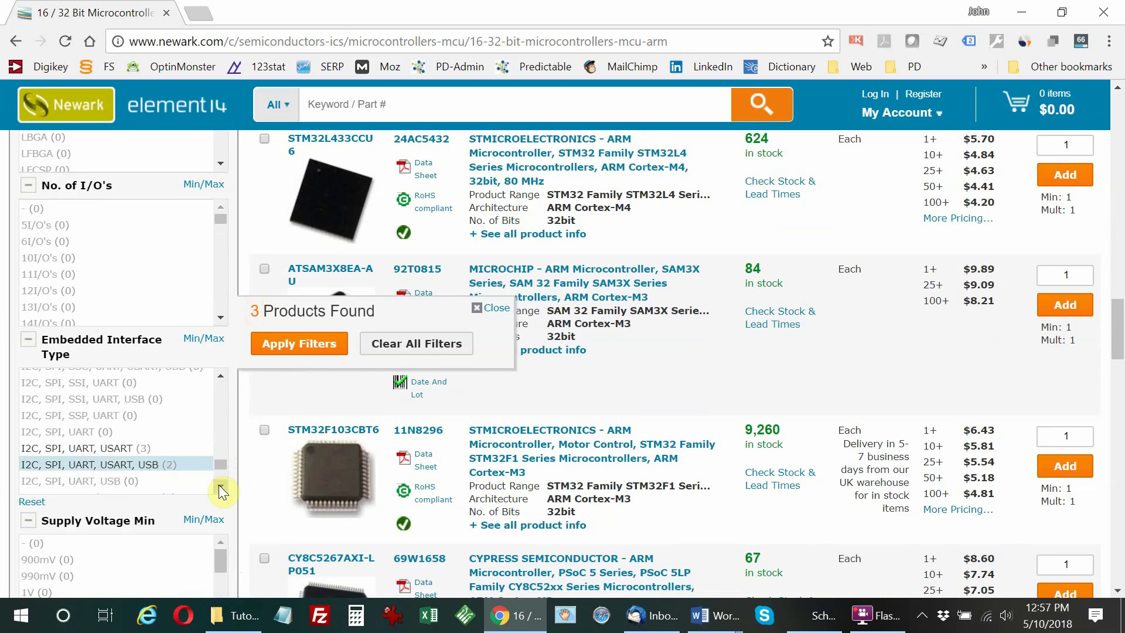
{"action": "left_click", "coordinate": [219, 484]}
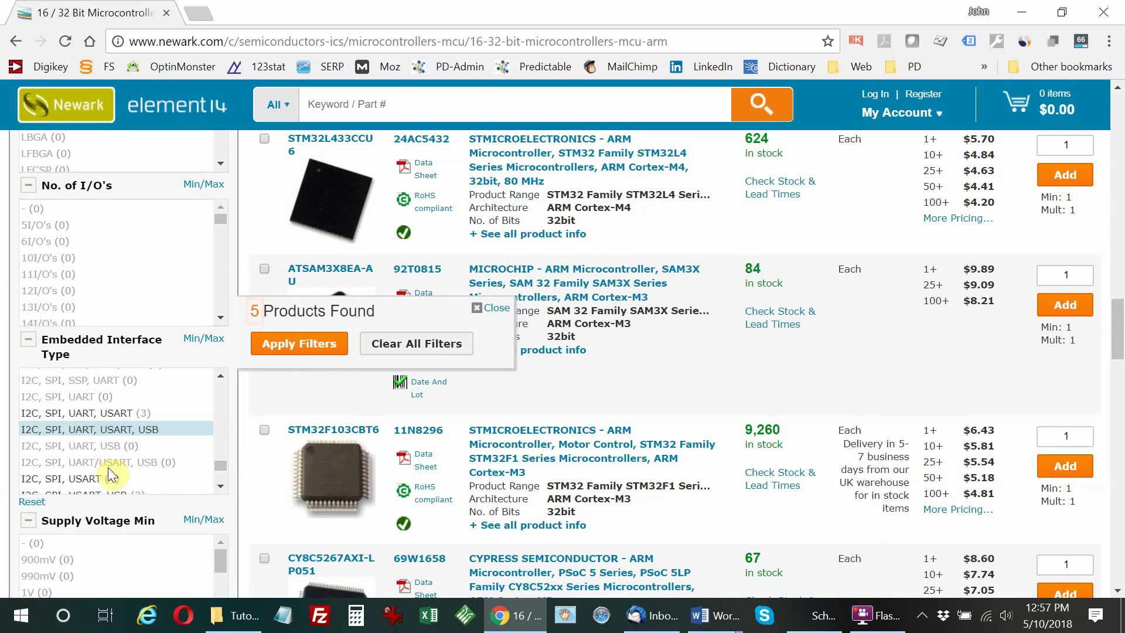
{"action": "left_click", "coordinate": [216, 486]}
Mark the I2C, SPI, USART, USB embedded interface type, leaving 7 products found.
{"action": "left_click", "coordinate": [100, 460]}
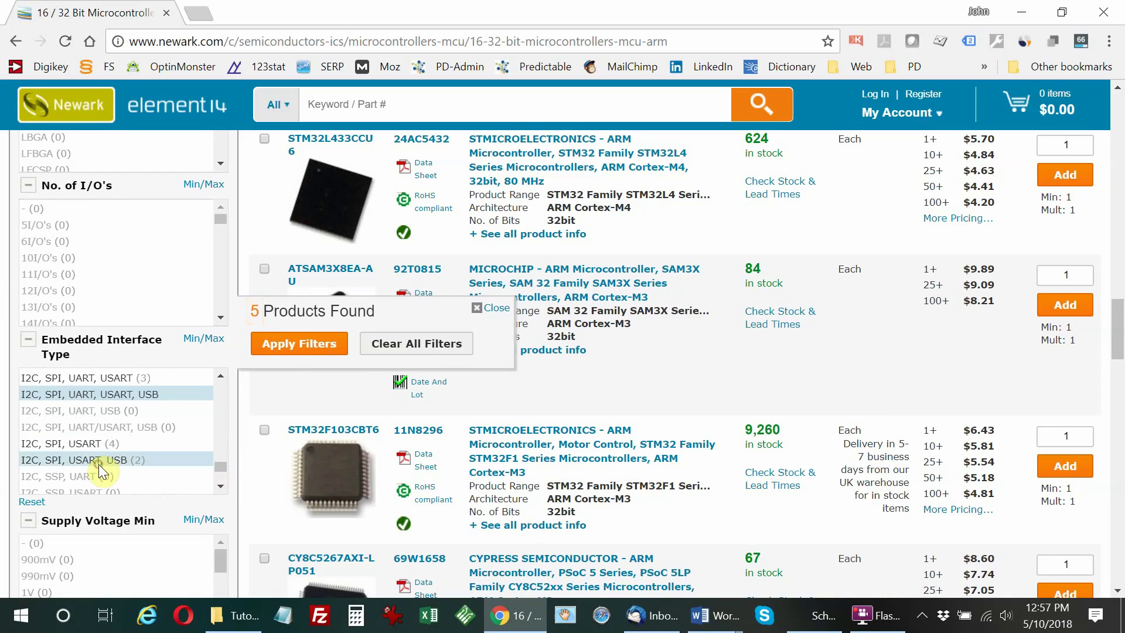
{"action": "left_click", "coordinate": [219, 485]}
{"action": "left_click", "coordinate": [219, 485]}
{"action": "left_click", "coordinate": [219, 485]}
{"action": "left_click", "coordinate": [219, 486]}
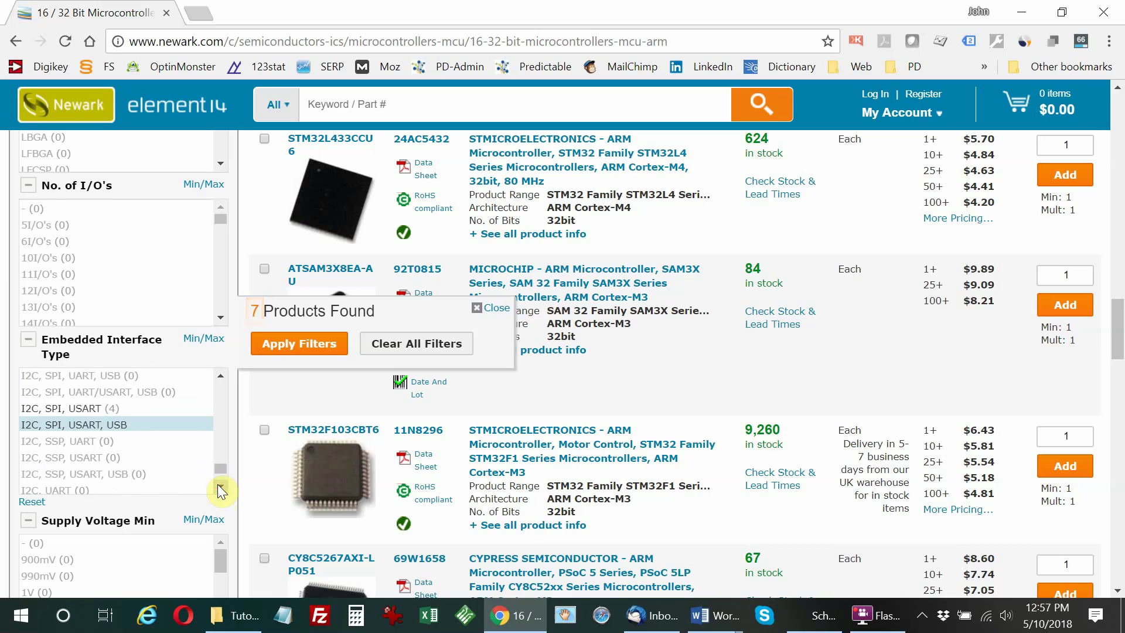
{"action": "scroll", "coordinate": [252, 511], "scroll_direction": "down", "scroll_amount": 7}
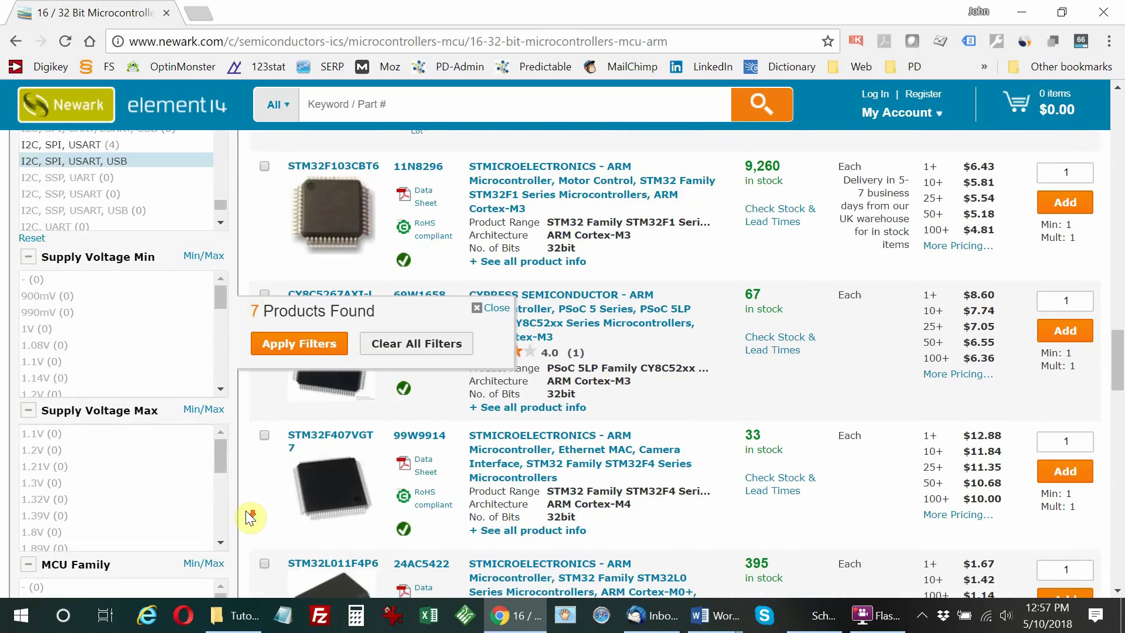
{"action": "scroll", "coordinate": [247, 512], "scroll_direction": "down", "scroll_amount": 5}
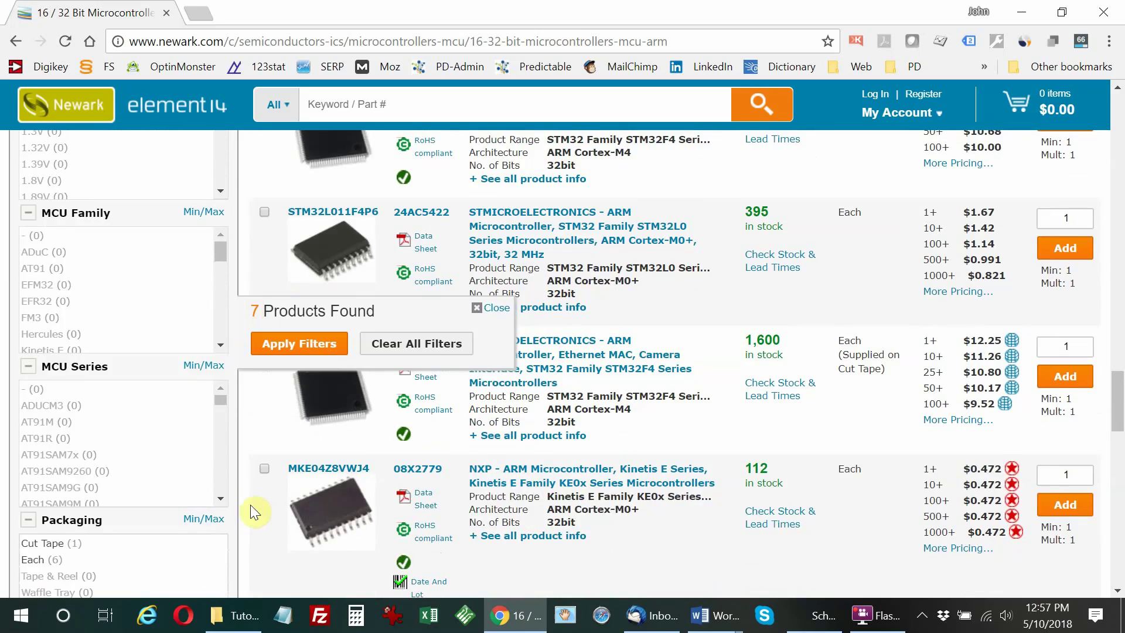
{"action": "scroll", "coordinate": [257, 510], "scroll_direction": "down", "scroll_amount": 2}
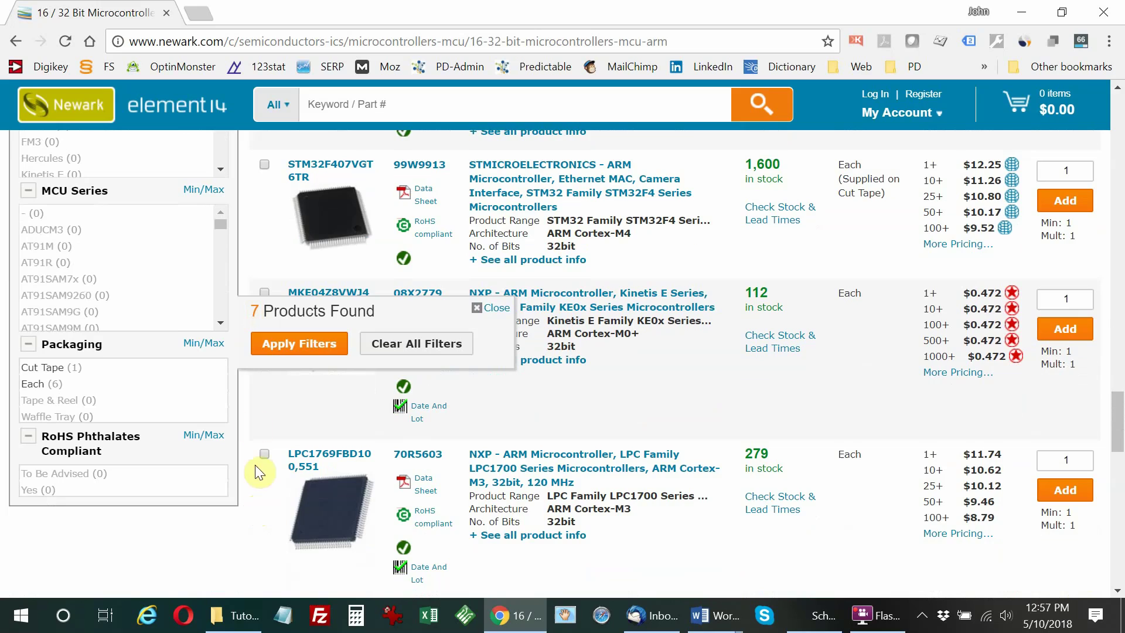
{"action": "scroll", "coordinate": [208, 416], "scroll_direction": "up", "scroll_amount": 6}
{"action": "scroll", "coordinate": [219, 402], "scroll_direction": "up", "scroll_amount": 6}
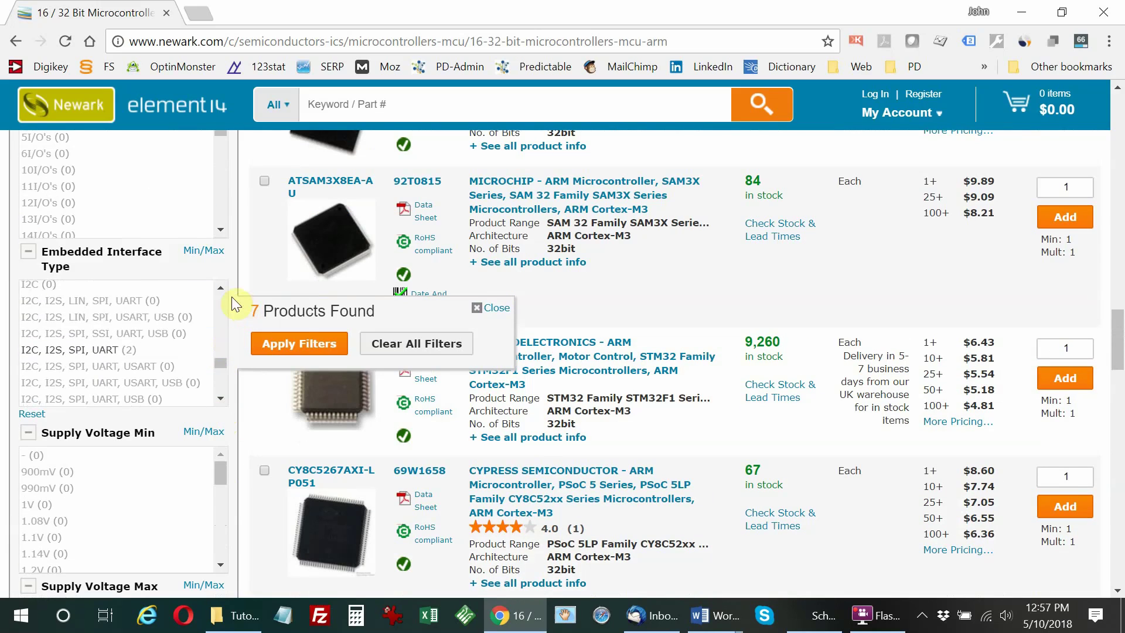
{"action": "scroll", "coordinate": [229, 290], "scroll_direction": "up", "scroll_amount": 5}
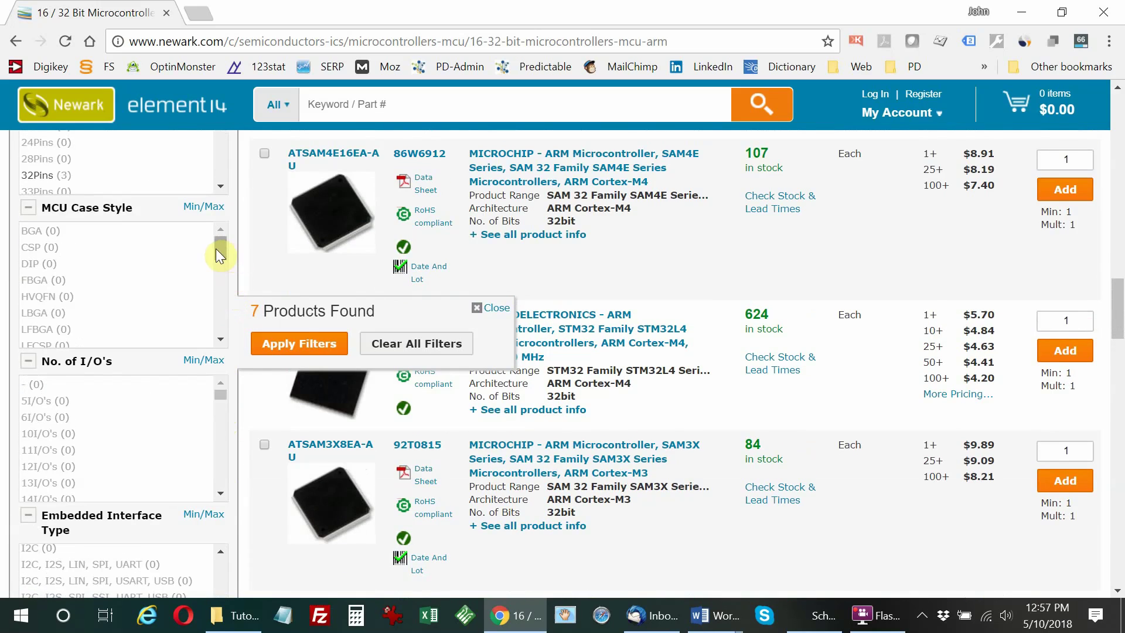
Filter to the LQFP case style and bring up the STM32F042K6T7 datasheet.
{"action": "left_click_drag", "start_coordinate": [218, 246], "coordinate": [219, 267]}
{"action": "left_click", "coordinate": [31, 265]}
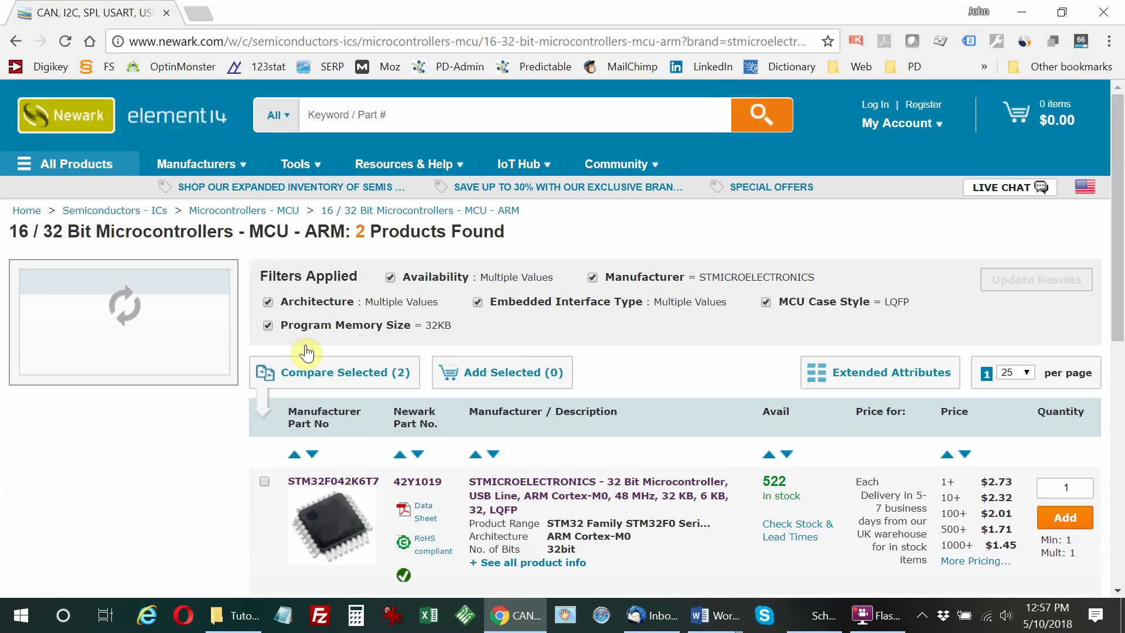
{"action": "scroll", "coordinate": [606, 390], "scroll_direction": "down", "scroll_amount": 3}
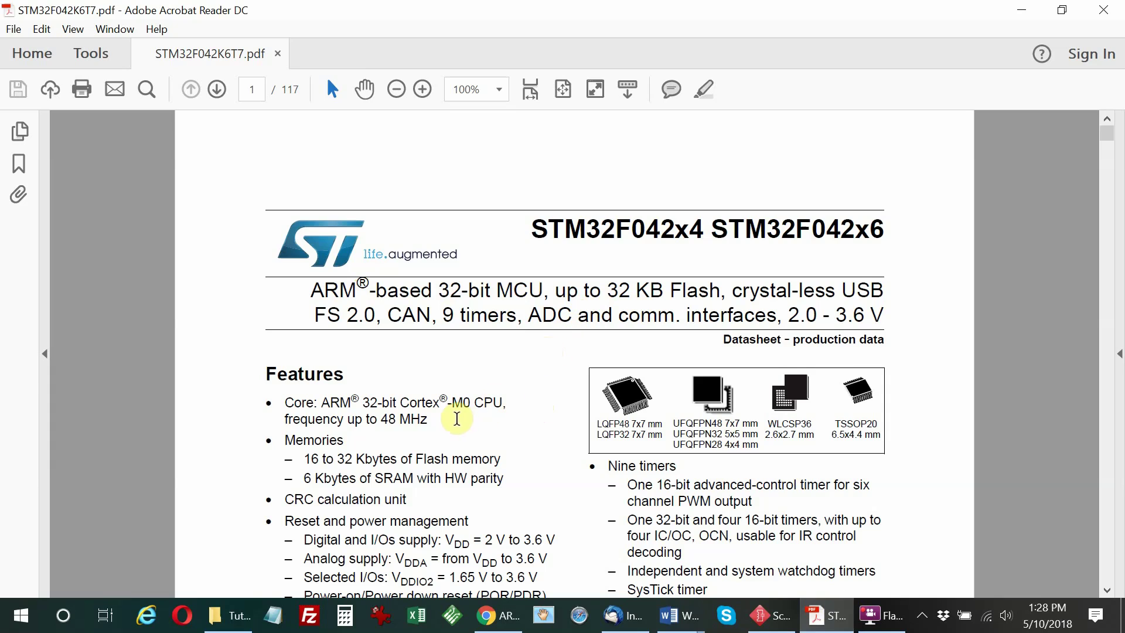
Scroll through the STM32F042K6T7 datasheet Features section down to the Table 1 device summary.
{"action": "scroll", "coordinate": [468, 425], "scroll_direction": "down", "scroll_amount": 1}
{"action": "scroll", "coordinate": [523, 425], "scroll_direction": "down", "scroll_amount": 1}
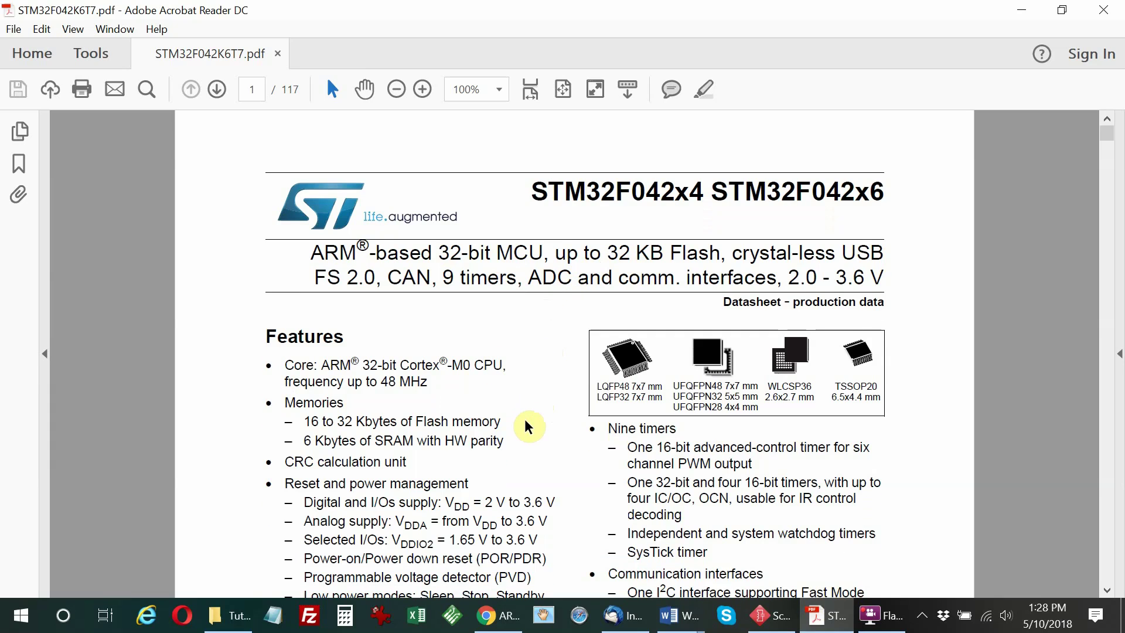
{"action": "scroll", "coordinate": [528, 426], "scroll_direction": "down", "scroll_amount": 2}
{"action": "scroll", "coordinate": [527, 423], "scroll_direction": "down", "scroll_amount": 4}
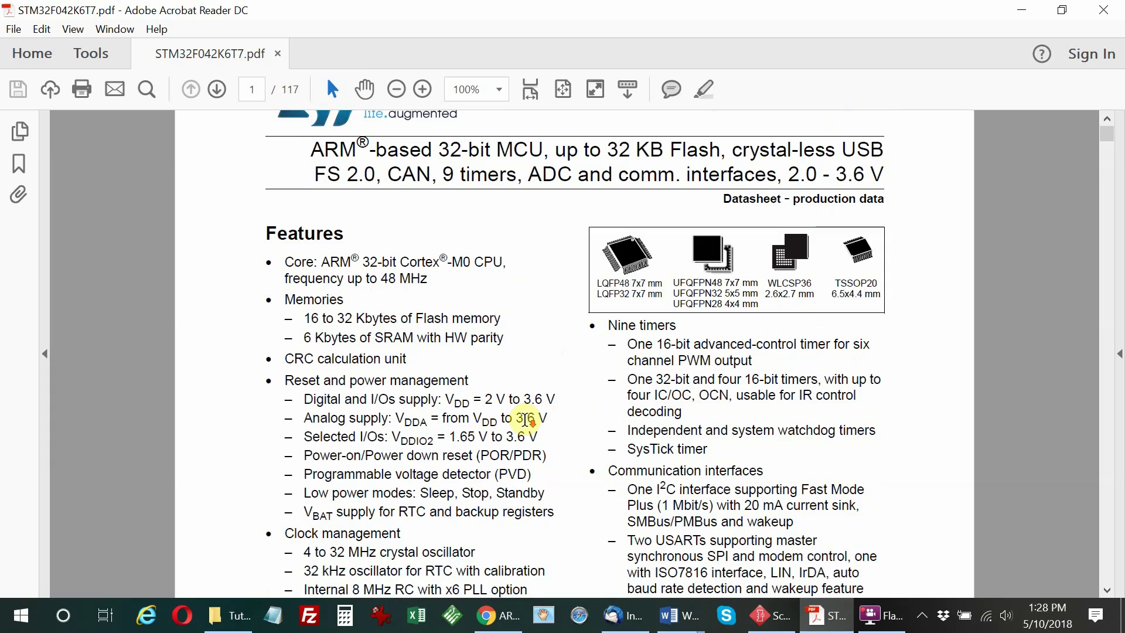
{"action": "scroll", "coordinate": [527, 425], "scroll_direction": "down", "scroll_amount": 3}
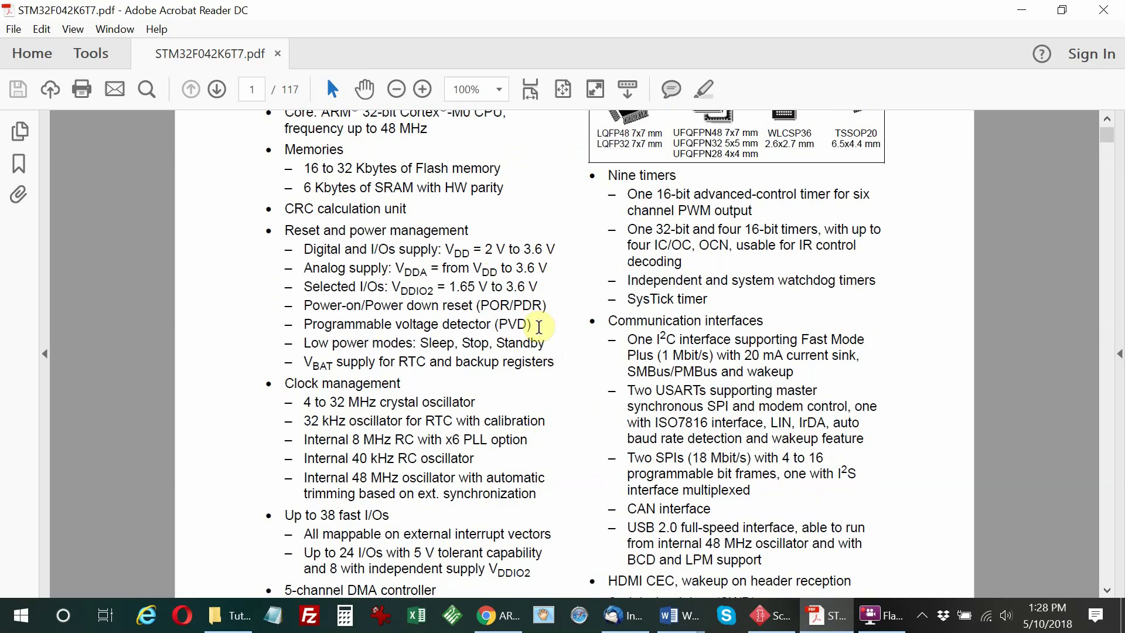
{"action": "scroll", "coordinate": [535, 322], "scroll_direction": "down", "scroll_amount": 1}
{"action": "scroll", "coordinate": [535, 342], "scroll_direction": "down", "scroll_amount": 4}
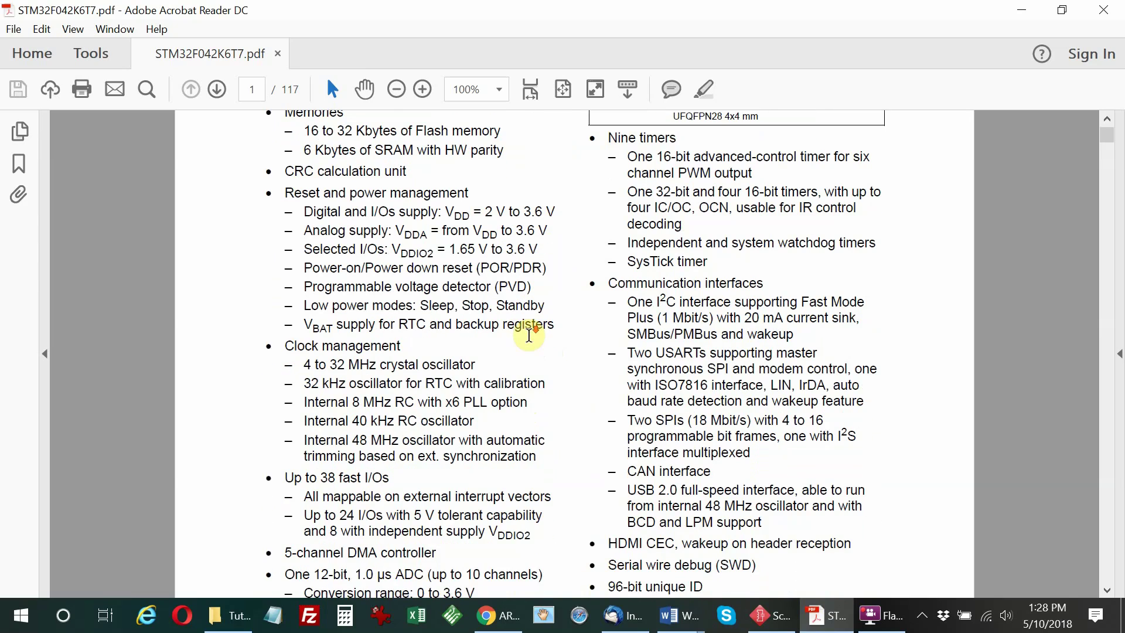
{"action": "scroll", "coordinate": [529, 337], "scroll_direction": "down", "scroll_amount": 3}
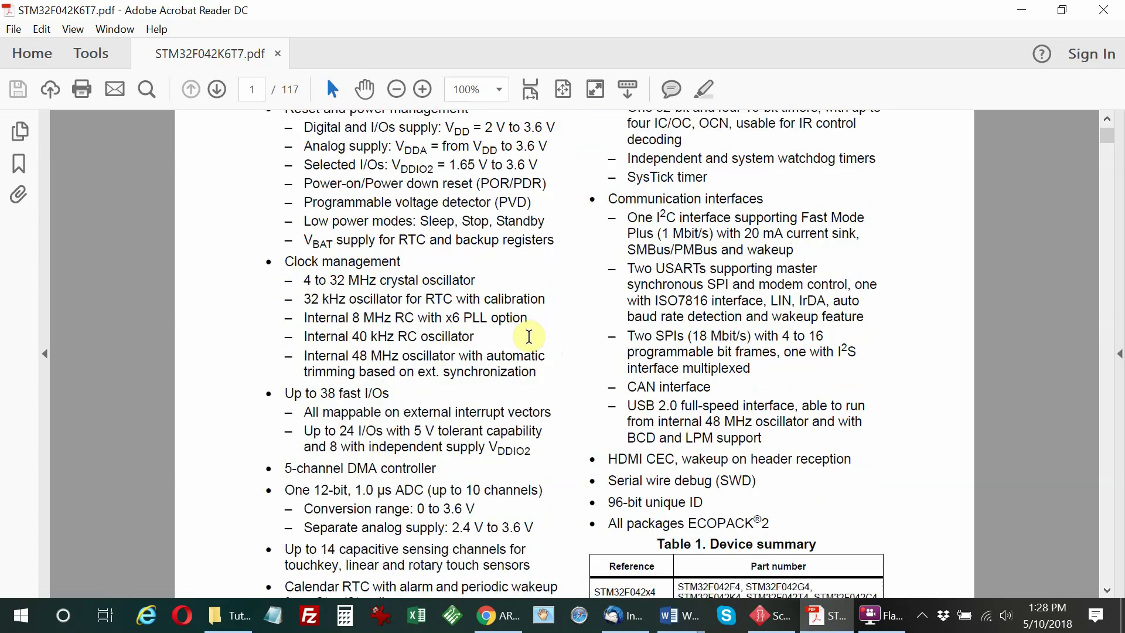
{"action": "scroll", "coordinate": [529, 336], "scroll_direction": "down", "scroll_amount": 1}
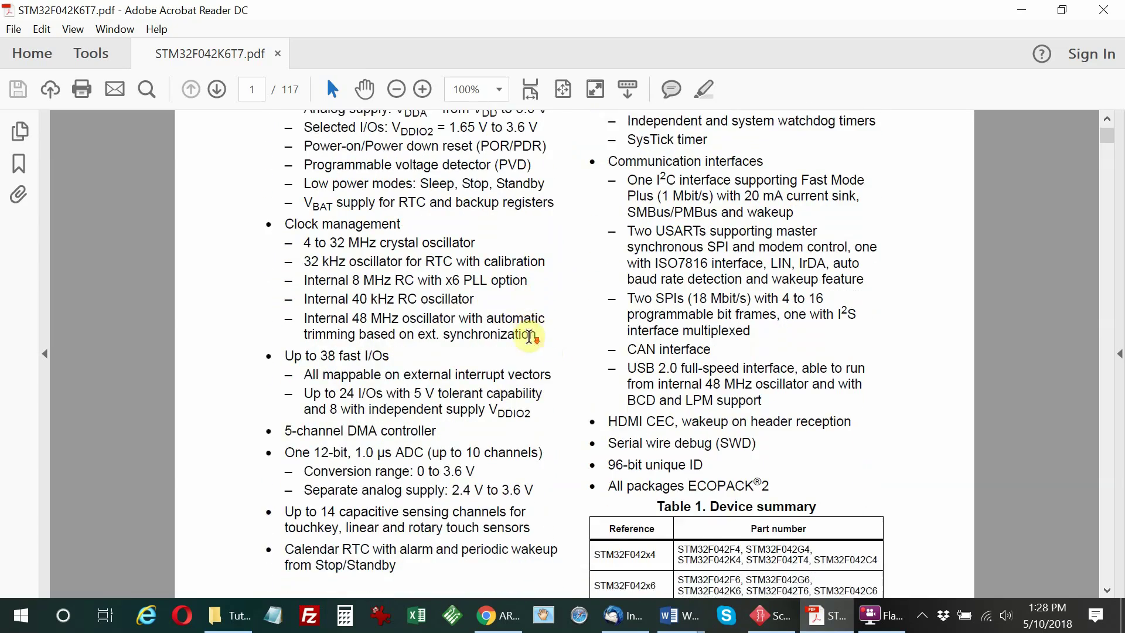
{"action": "scroll", "coordinate": [463, 296], "scroll_direction": "down", "scroll_amount": 1}
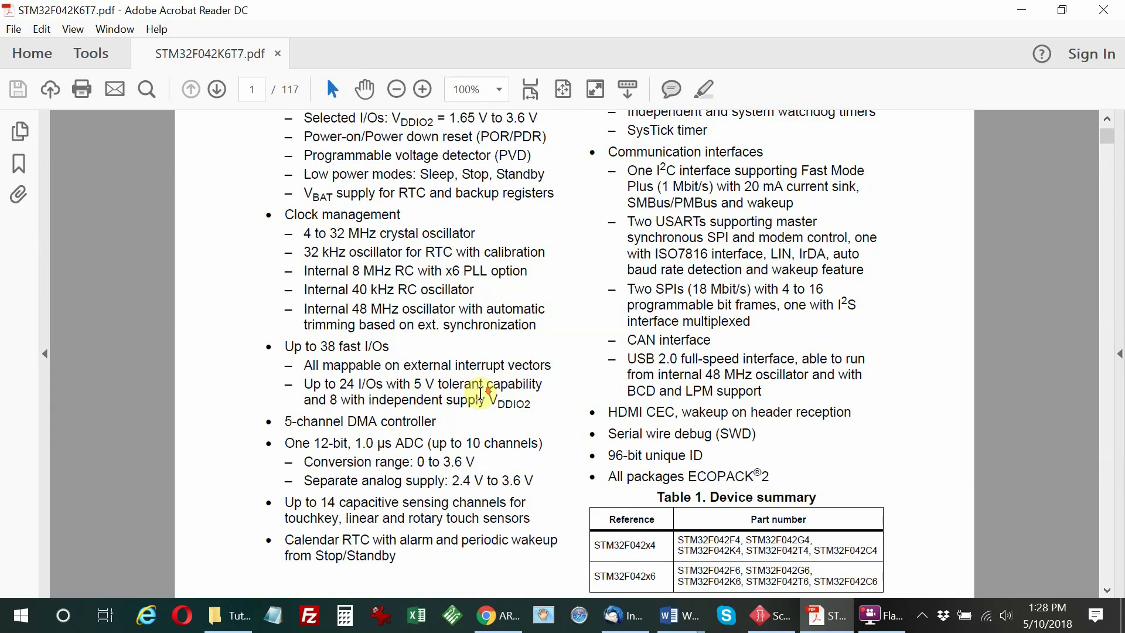
{"action": "scroll", "coordinate": [480, 394], "scroll_direction": "down", "scroll_amount": 1}
{"action": "scroll", "coordinate": [555, 397], "scroll_direction": "up", "scroll_amount": 5}
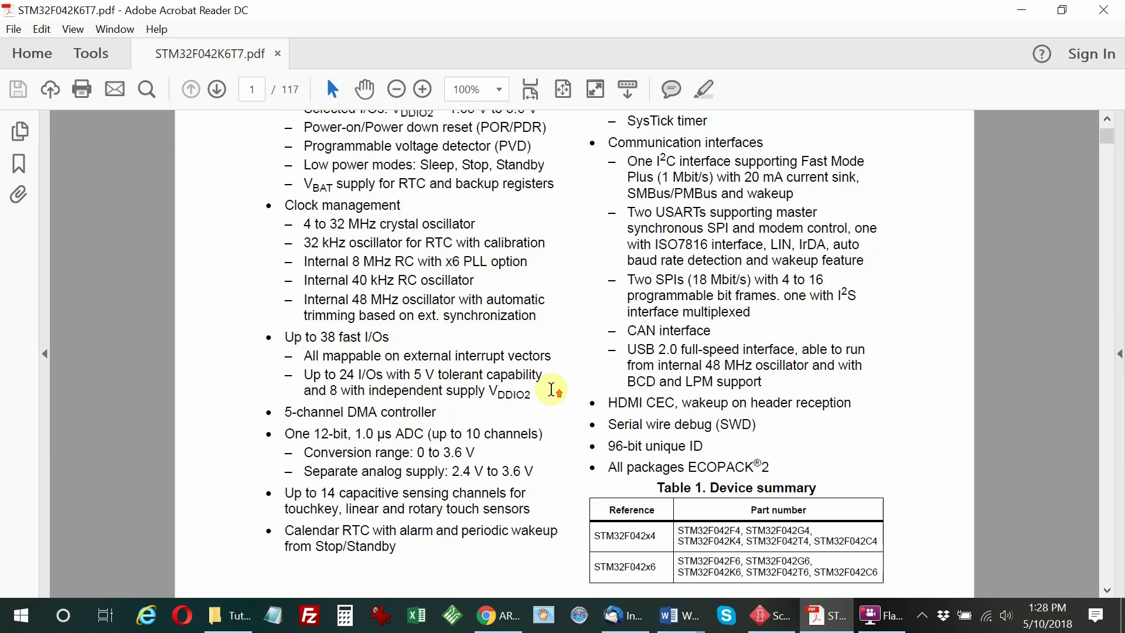
{"action": "scroll", "coordinate": [561, 391], "scroll_direction": "up", "scroll_amount": 1}
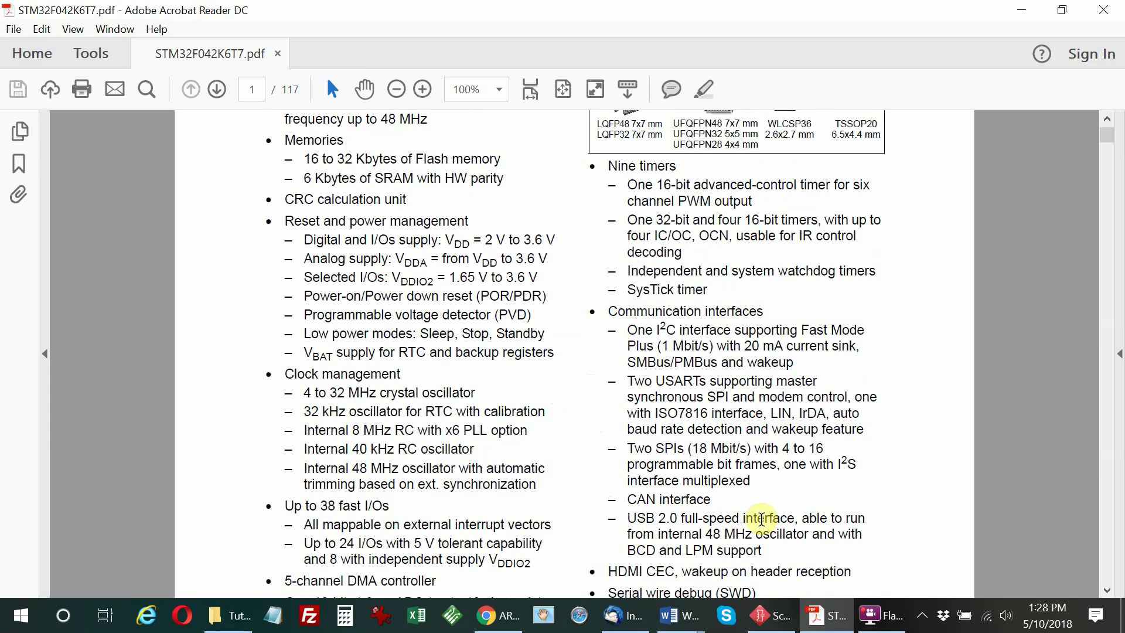
{"action": "scroll", "coordinate": [761, 518], "scroll_direction": "down", "scroll_amount": 3}
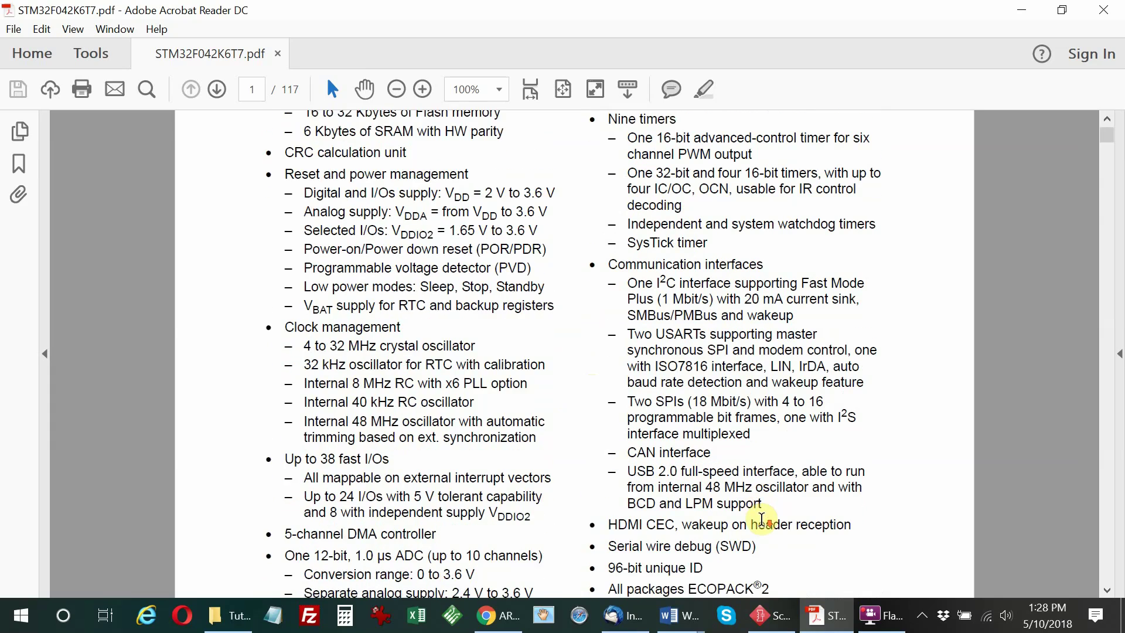
{"action": "scroll", "coordinate": [761, 519], "scroll_direction": "down", "scroll_amount": 3}
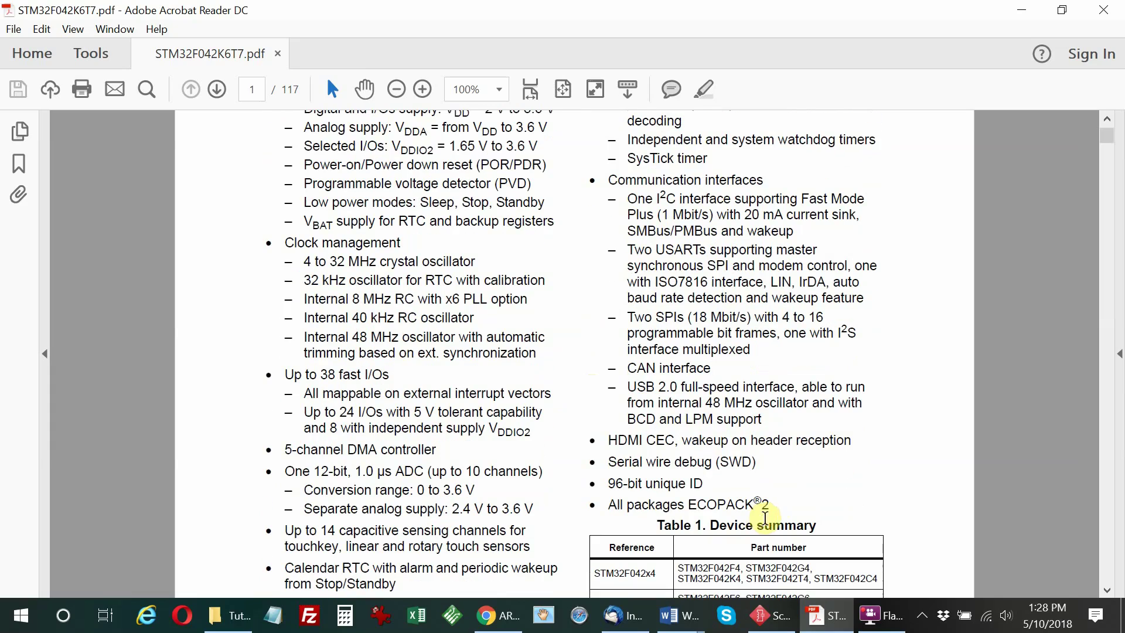
{"action": "scroll", "coordinate": [779, 462], "scroll_direction": "down", "scroll_amount": 4}
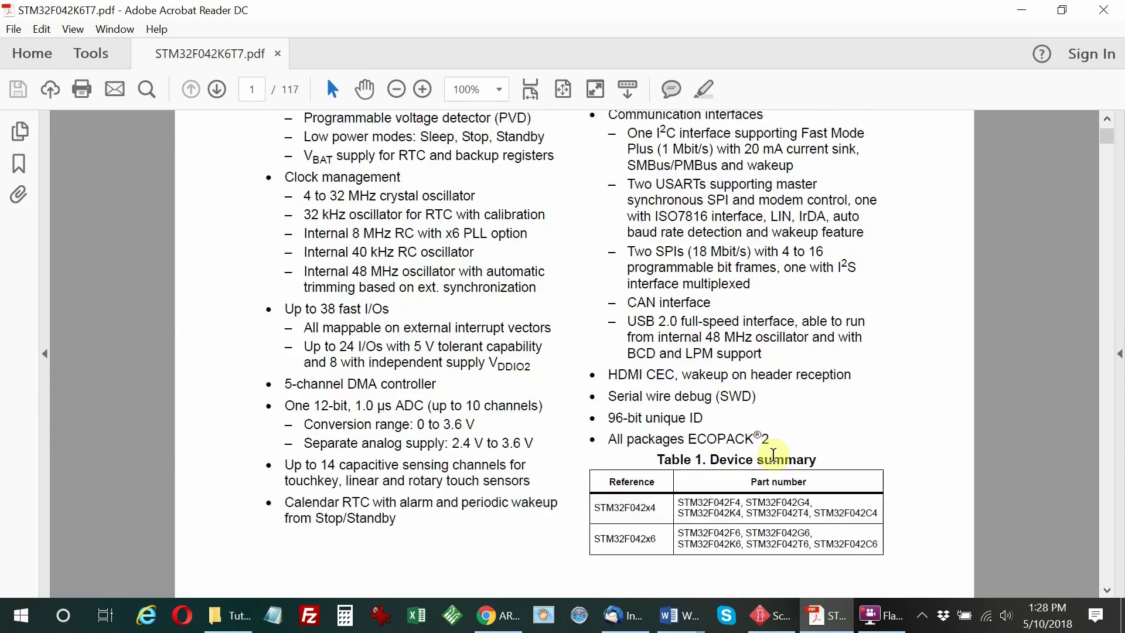
{"action": "scroll", "coordinate": [774, 455], "scroll_direction": "down", "scroll_amount": 3}
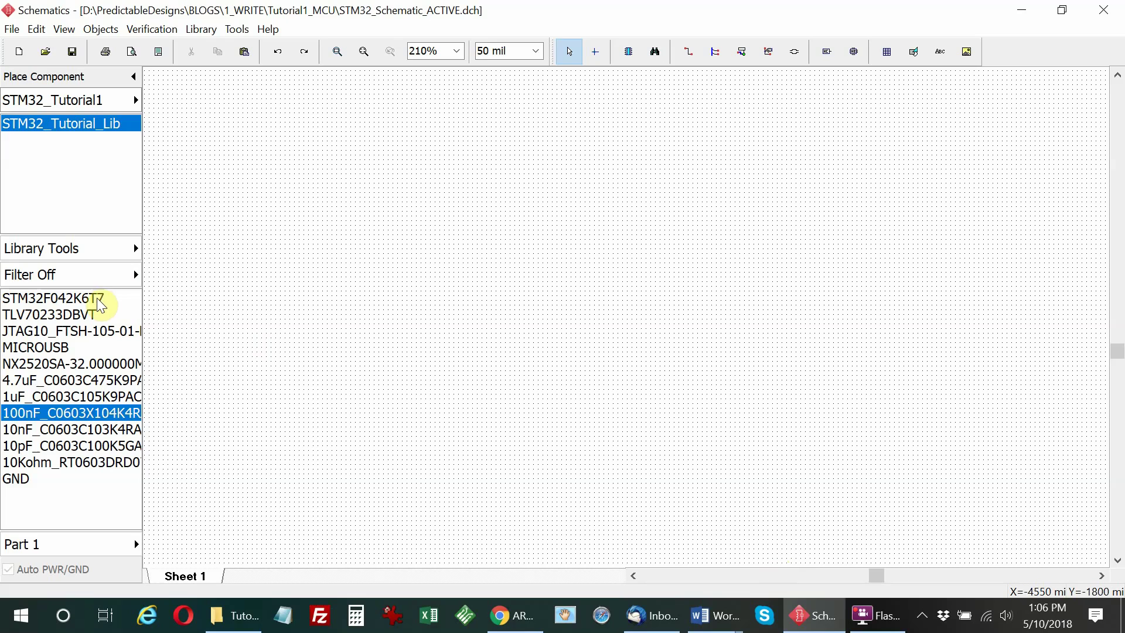
Place STM32F042K6T7 as U1, TLV70233DBVT as U2, the JTAG10 connector and a MICROUSB connector.
{"action": "left_click", "coordinate": [98, 300]}
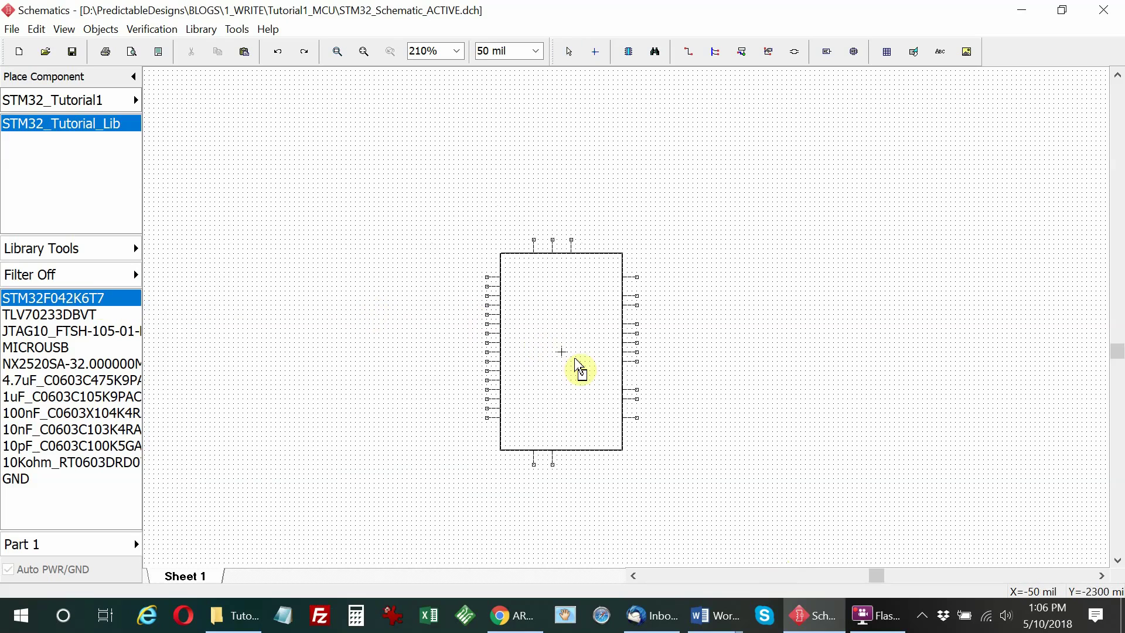
{"action": "left_click", "coordinate": [658, 372]}
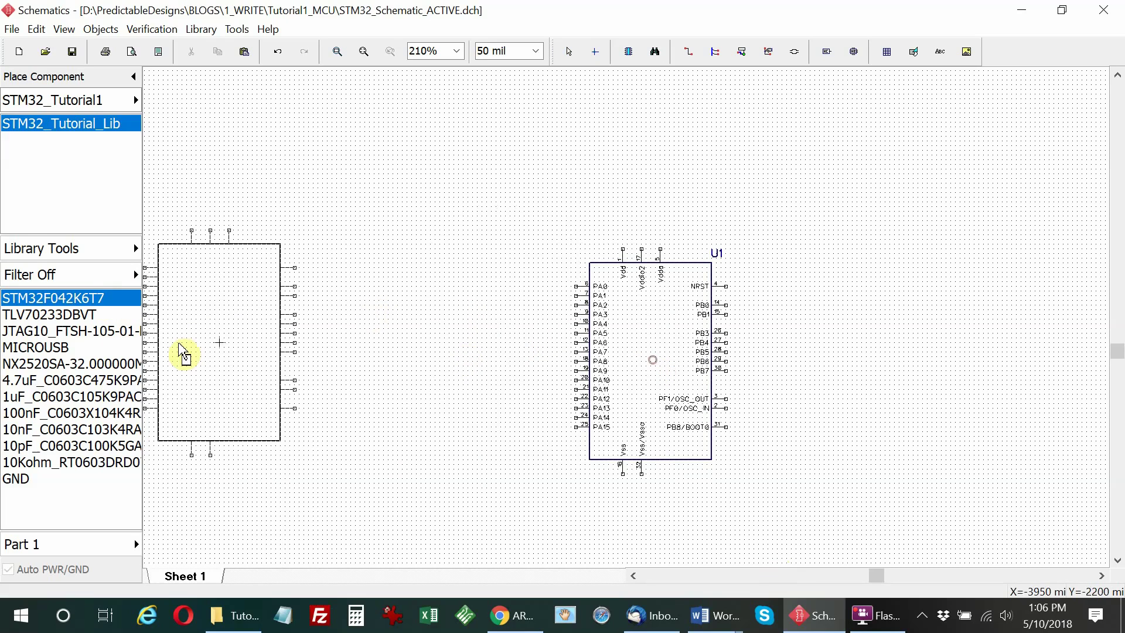
{"action": "left_click", "coordinate": [80, 317]}
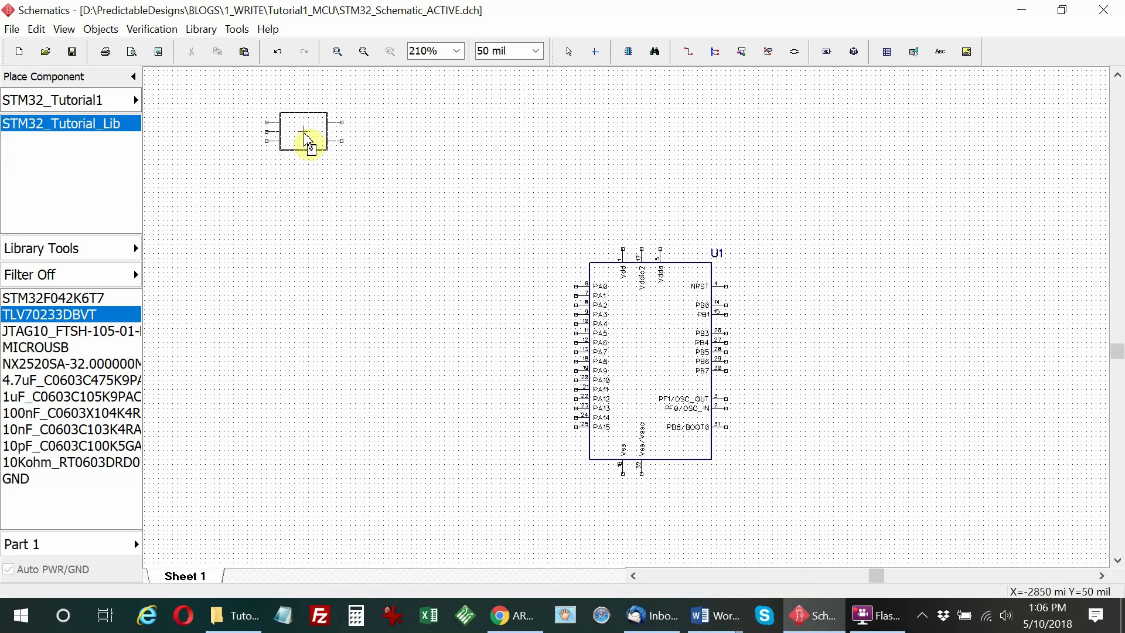
{"action": "left_click", "coordinate": [308, 141]}
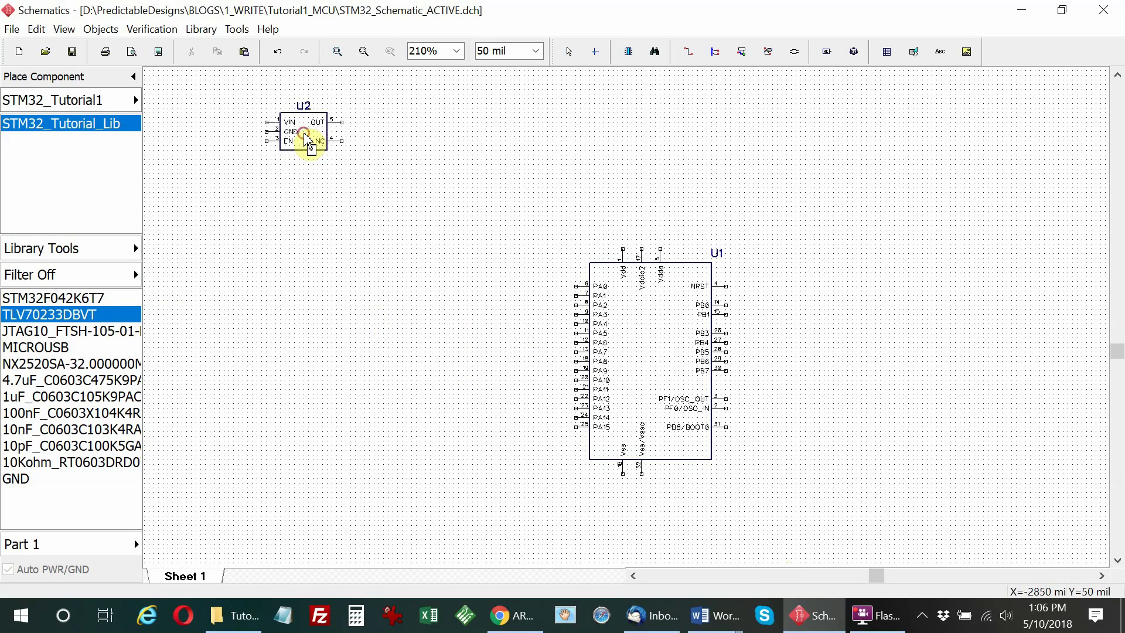
{"action": "left_click", "coordinate": [105, 330]}
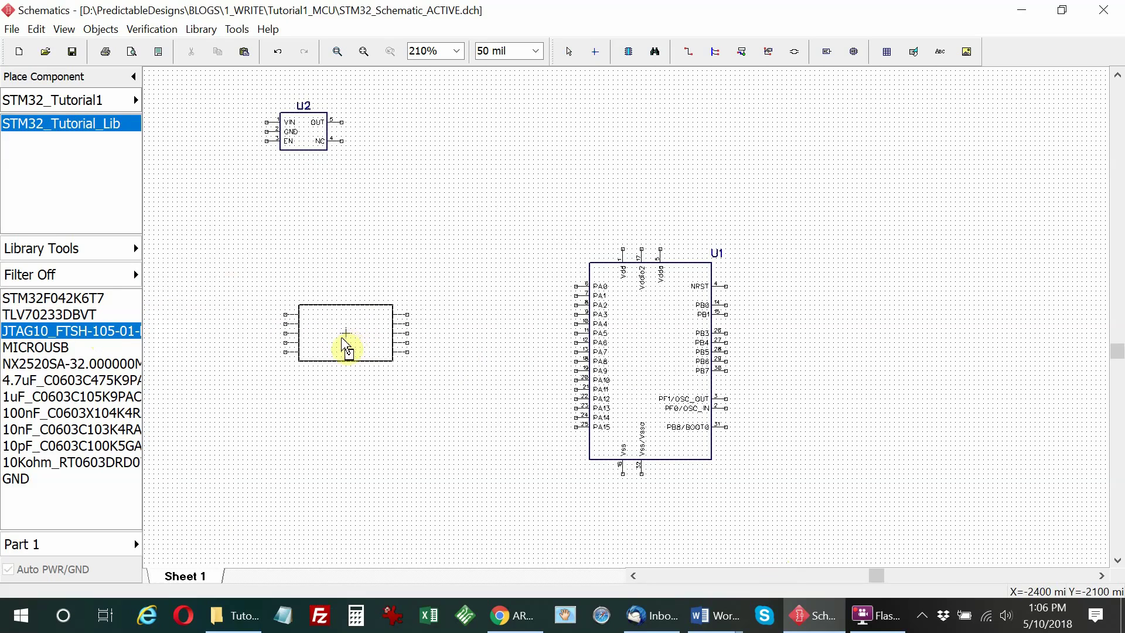
{"action": "left_click", "coordinate": [327, 337]}
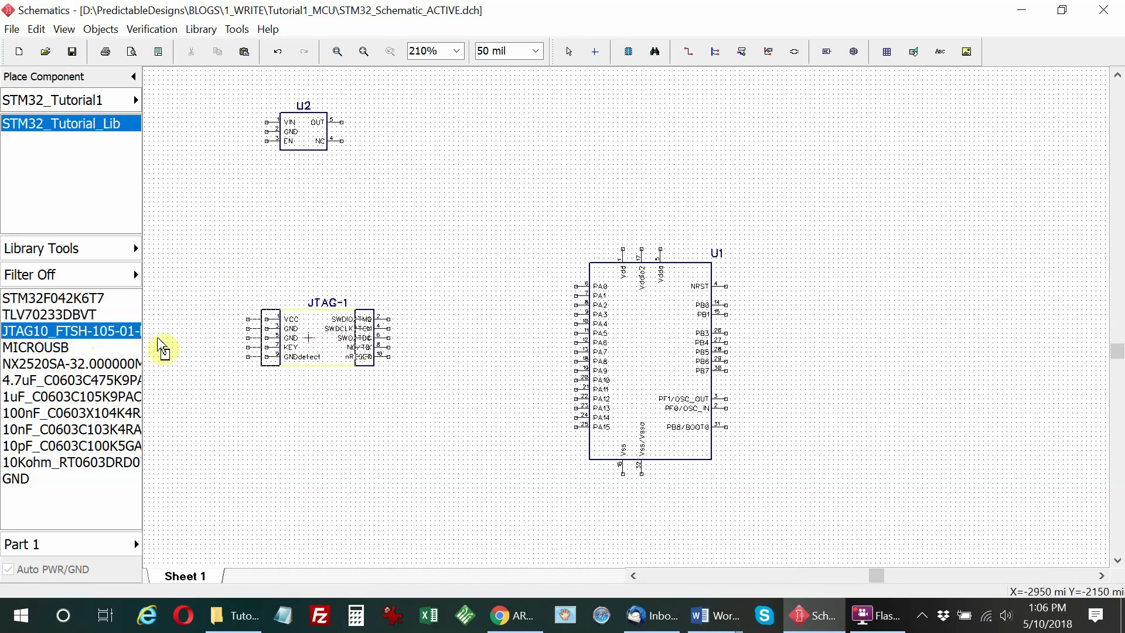
{"action": "left_click", "coordinate": [34, 349]}
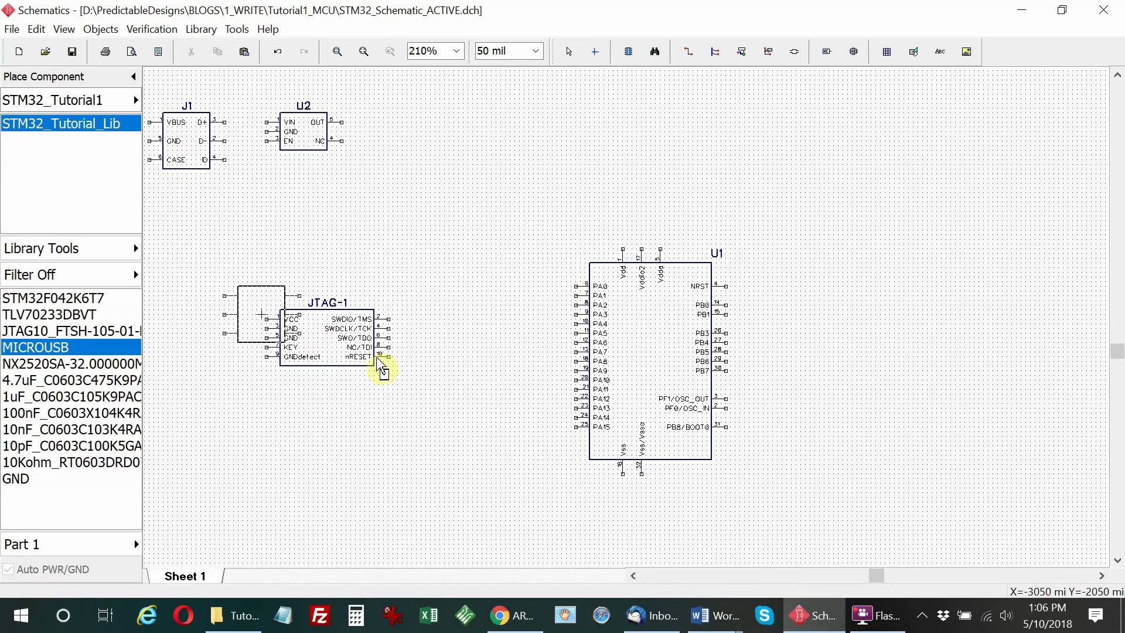
{"action": "right_click", "coordinate": [459, 516]}
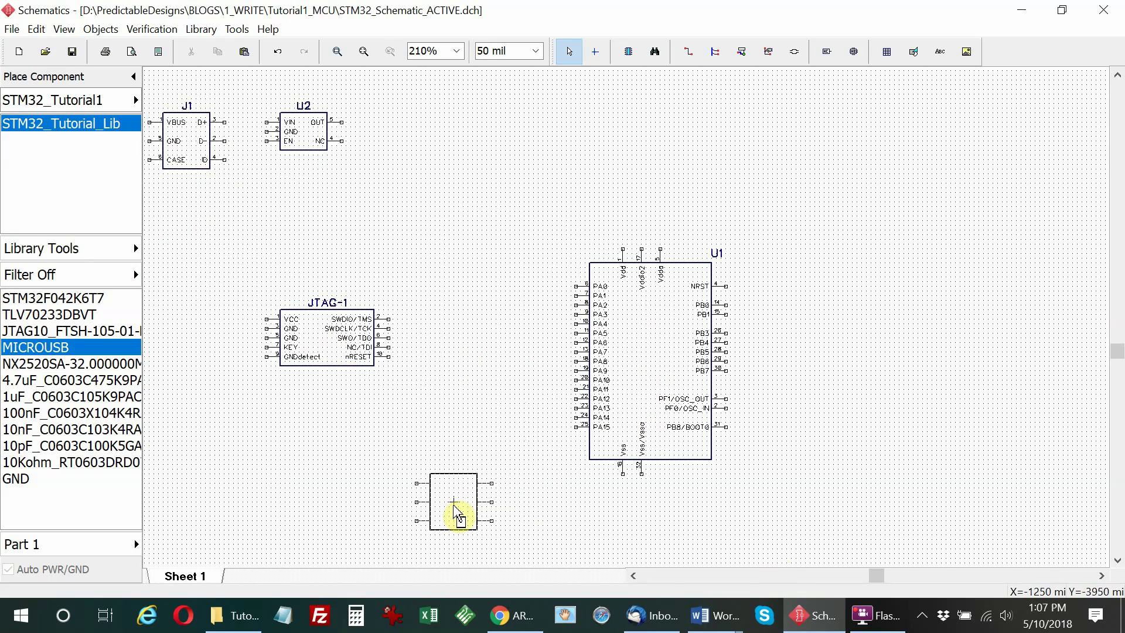
{"action": "left_click", "coordinate": [87, 380]}
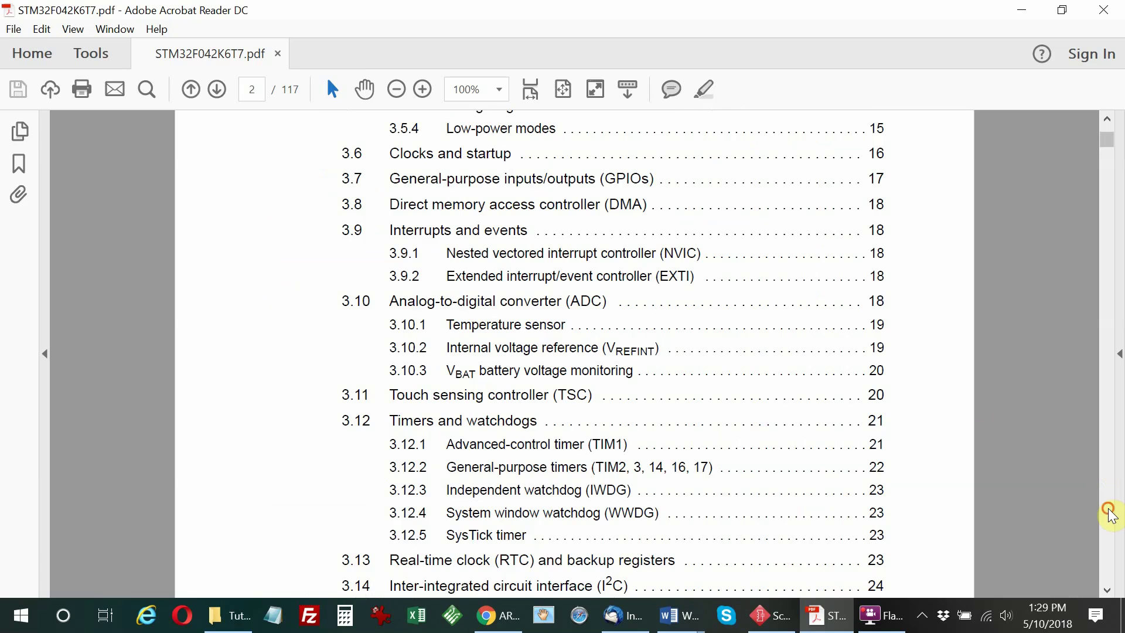
{"action": "scroll", "coordinate": [1109, 513], "scroll_direction": "down", "scroll_amount": 20}
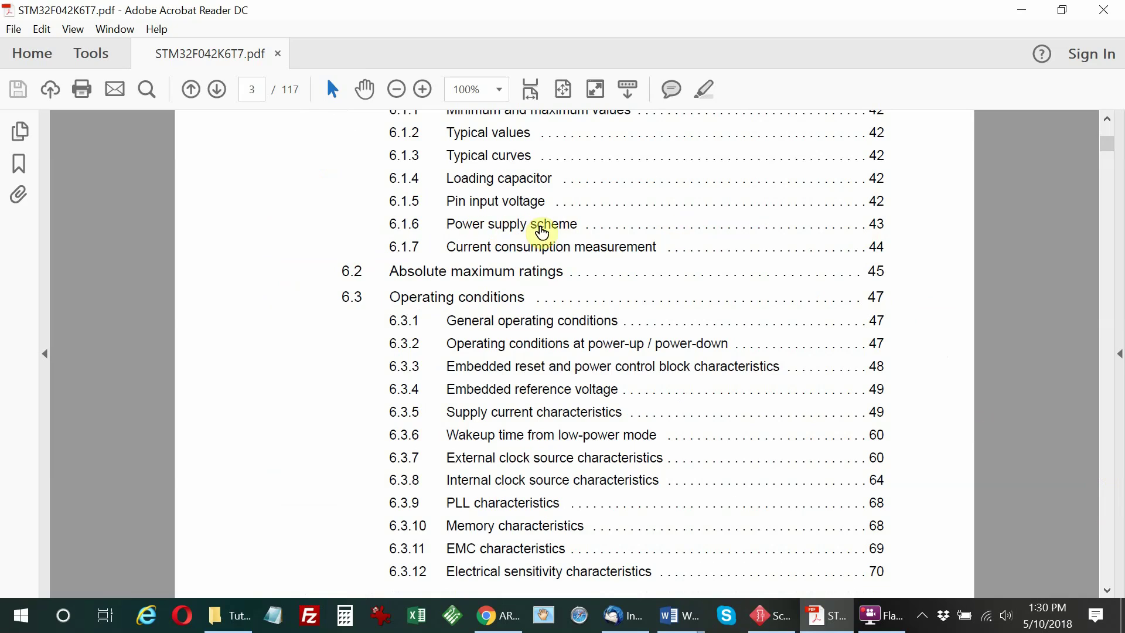
Jump to the datasheet's 6.1.6 Power supply scheme figure and scroll through it.
{"action": "left_click", "coordinate": [567, 233]}
{"action": "scroll", "coordinate": [557, 281], "scroll_direction": "down", "scroll_amount": 3}
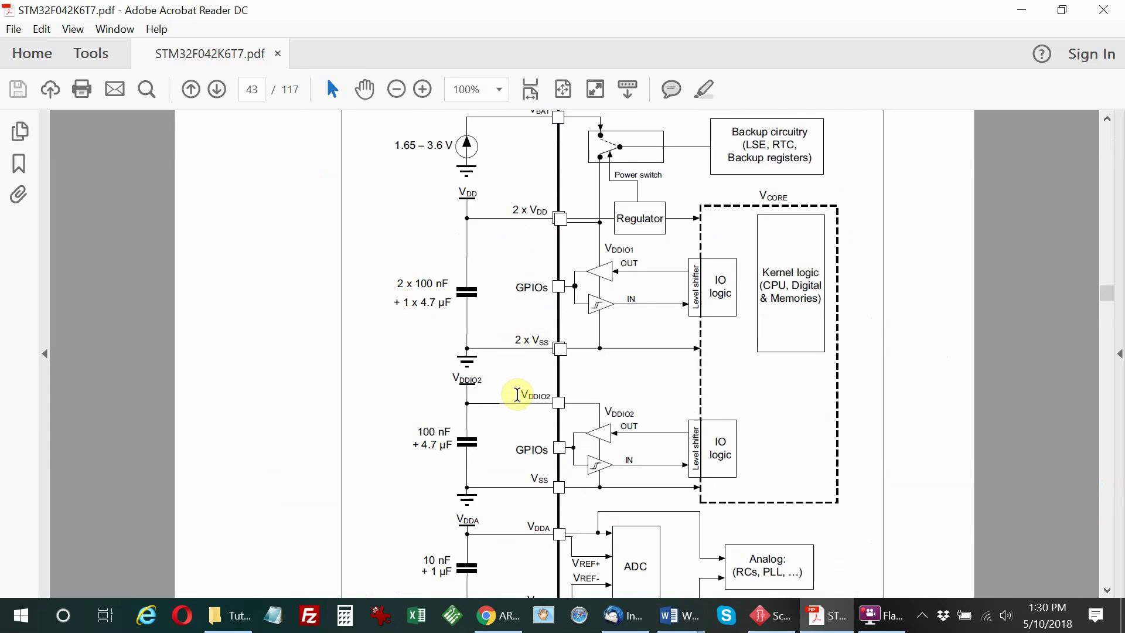
{"action": "scroll", "coordinate": [517, 394], "scroll_direction": "down", "scroll_amount": 2}
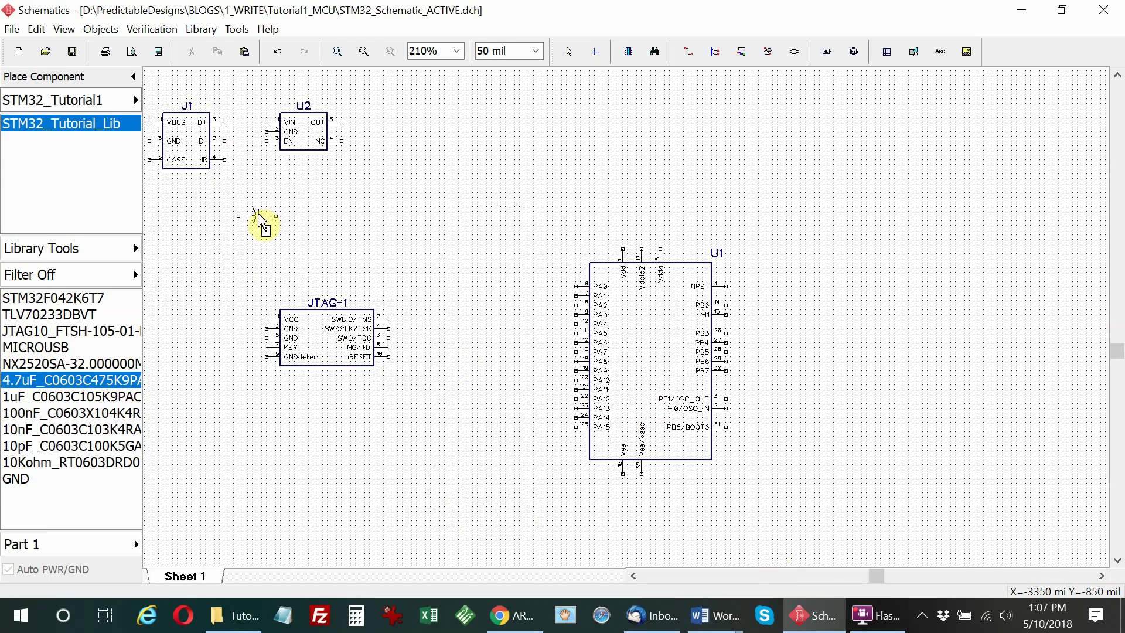
Place a vertical 4.7uF capacitor C1 with its value shown as the additional marking.
{"action": "left_click", "coordinate": [256, 218]}
{"action": "key", "text": "Escape"}
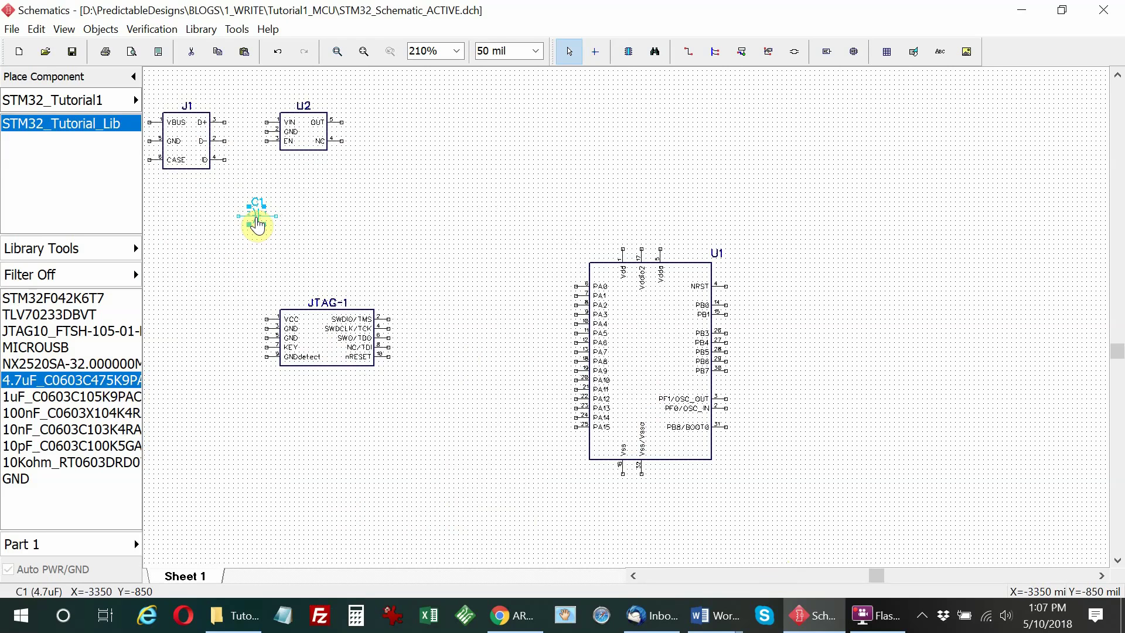
{"action": "key", "text": "r"}
{"action": "left_click", "coordinate": [332, 205]}
{"action": "double_click", "coordinate": [260, 224]}
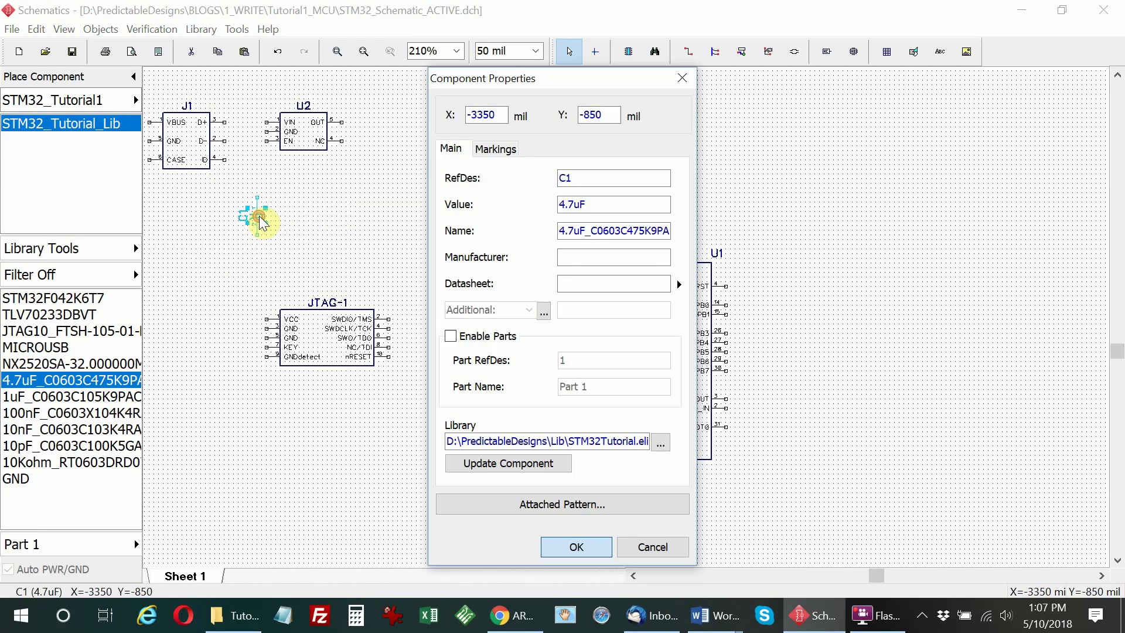
{"action": "left_click", "coordinate": [495, 149]}
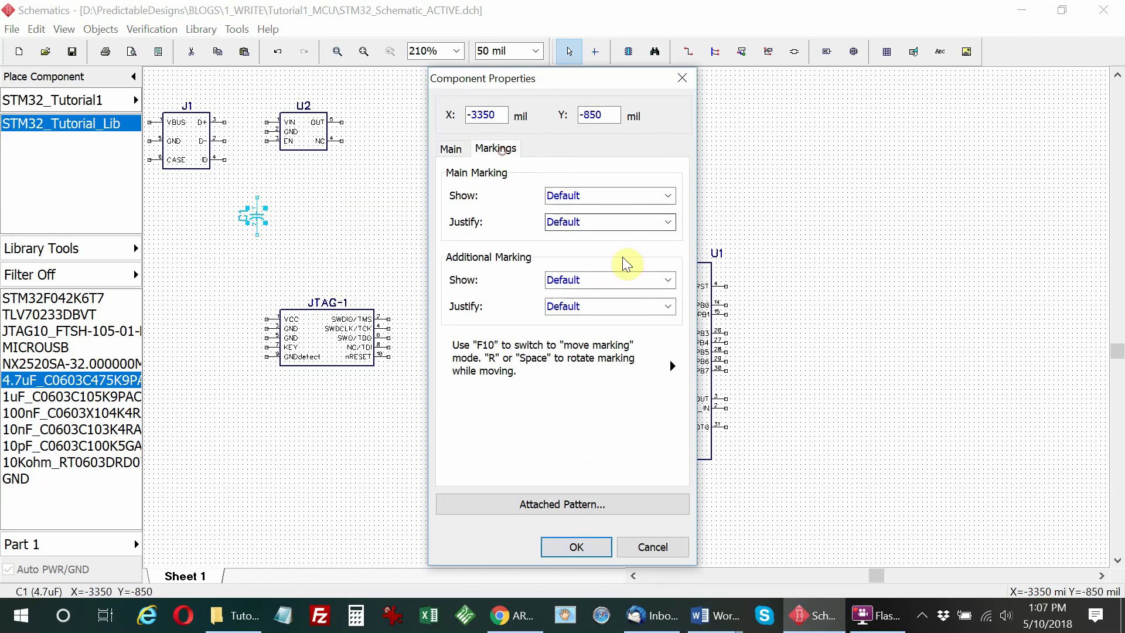
{"action": "left_click", "coordinate": [668, 280]}
{"action": "left_click", "coordinate": [613, 340]}
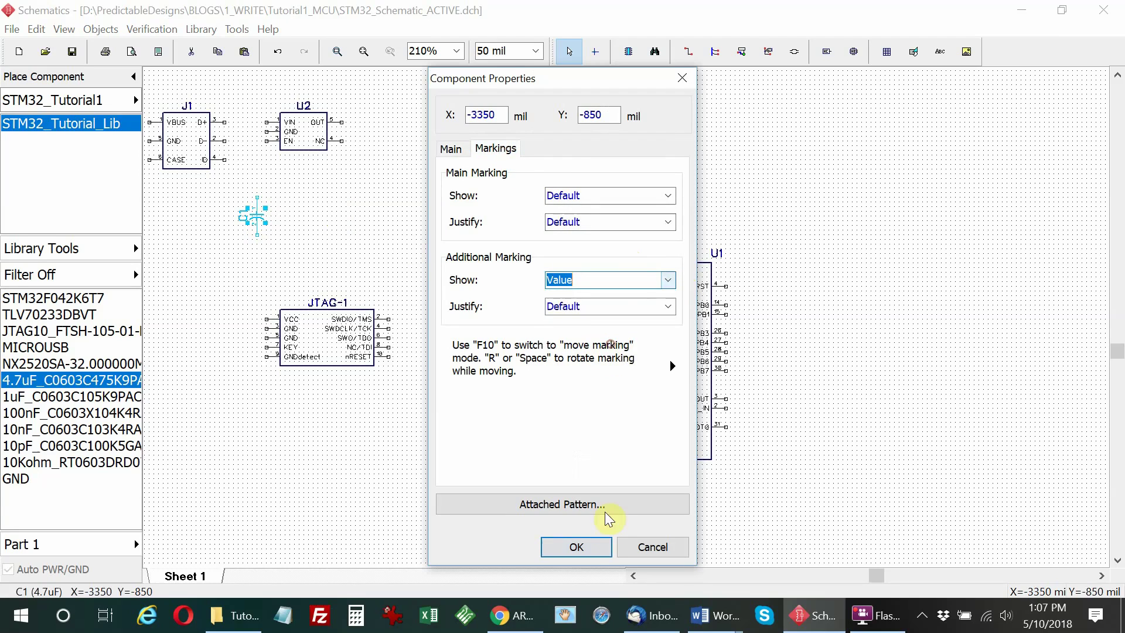
Move C1 below J1 and duplicate it as C2, C3 above U1, and C4.
{"action": "left_click", "coordinate": [595, 542]}
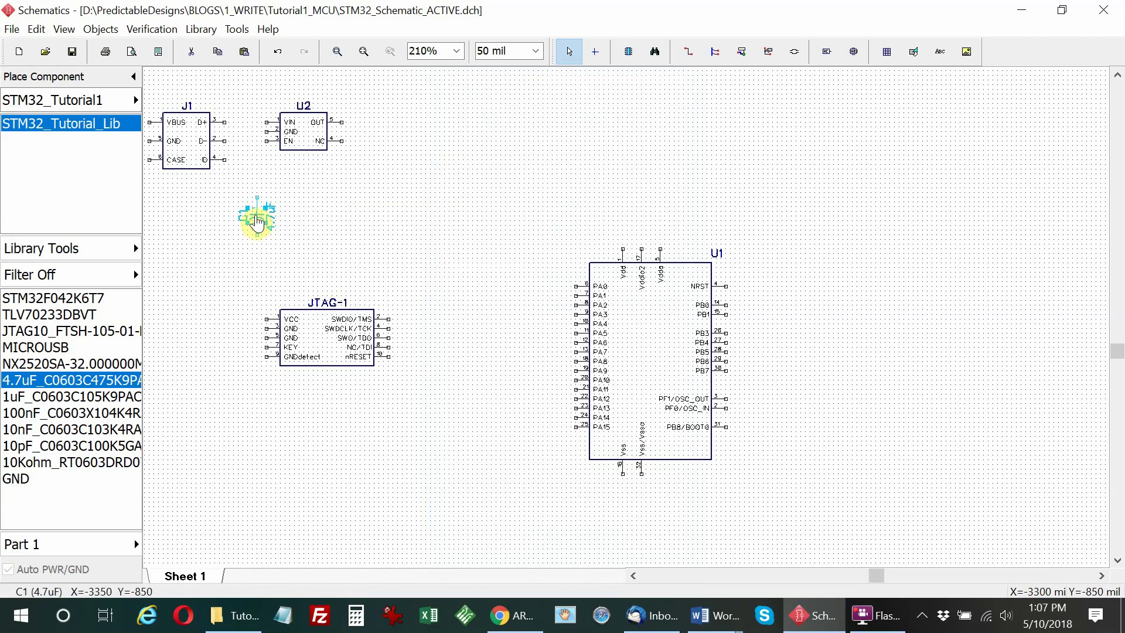
{"action": "left_click_drag", "start_coordinate": [258, 220], "coordinate": [253, 204]}
{"action": "left_click", "coordinate": [288, 201]}
{"action": "left_click", "coordinate": [256, 192]}
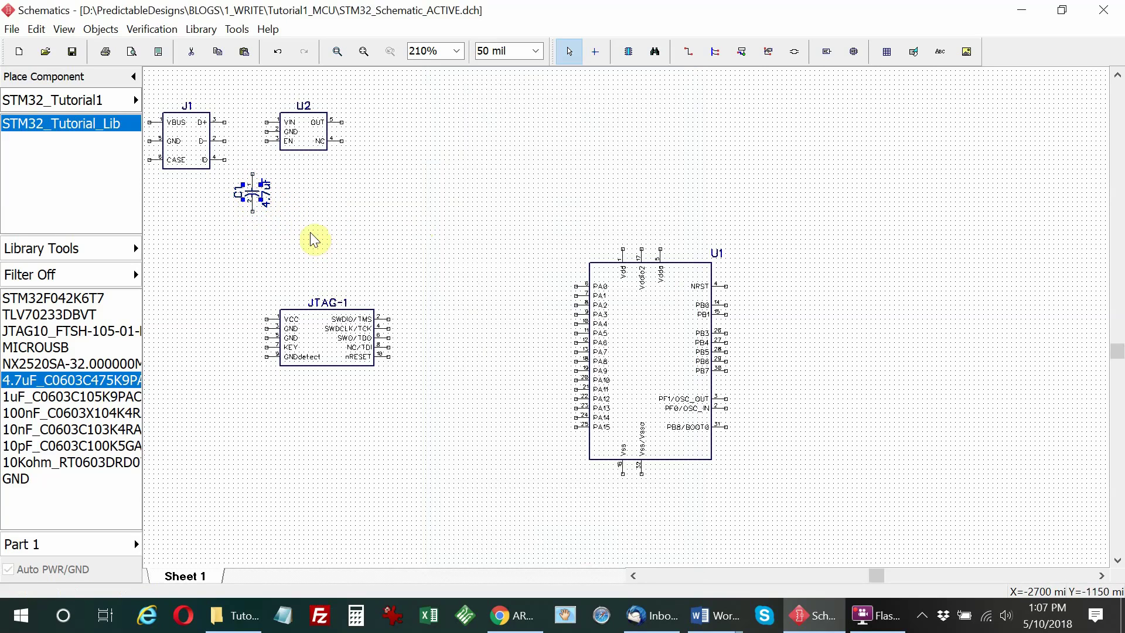
{"action": "left_click_drag", "start_coordinate": [251, 201], "coordinate": [380, 201], "text": "ctrl"}
{"action": "left_click", "coordinate": [396, 267]}
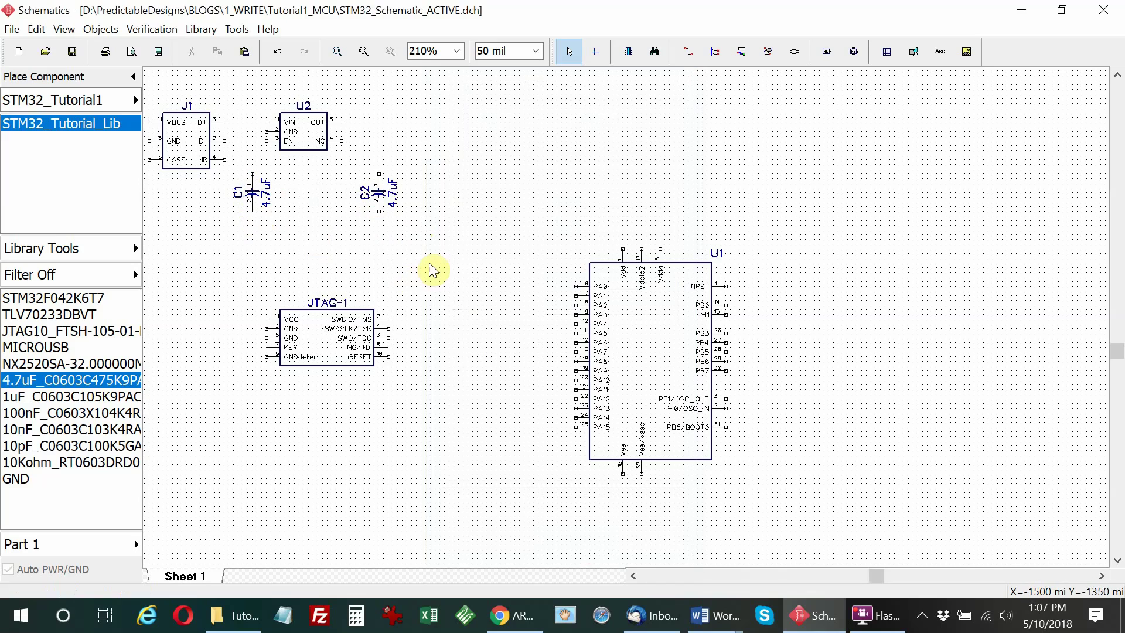
{"action": "left_click", "coordinate": [377, 195]}
{"action": "left_click_drag", "start_coordinate": [378, 199], "coordinate": [725, 156], "text": "ctrl"}
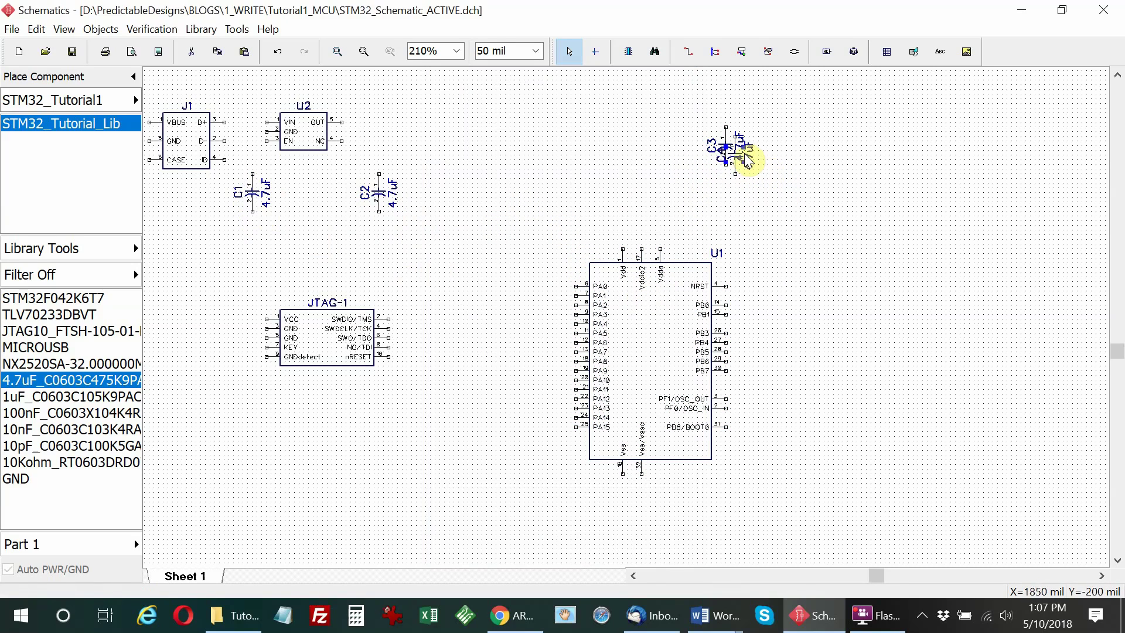
{"action": "left_click_drag", "start_coordinate": [730, 159], "coordinate": [859, 156], "text": "ctrl"}
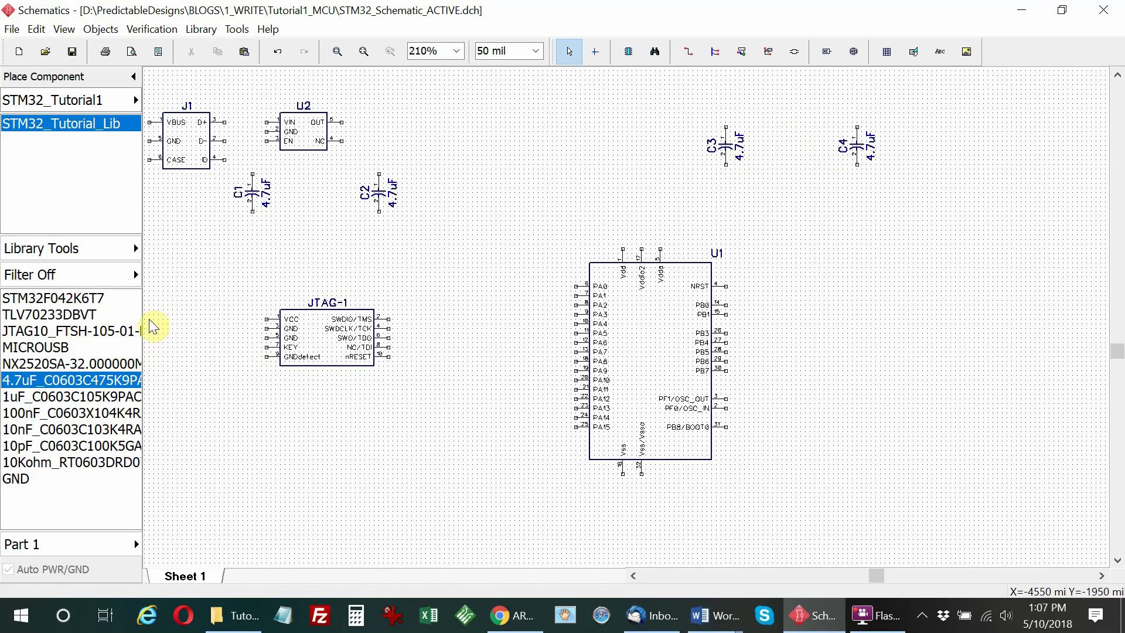
Place a 100nF capacitor C5 showing its value, next to C3.
{"action": "left_click", "coordinate": [74, 413]}
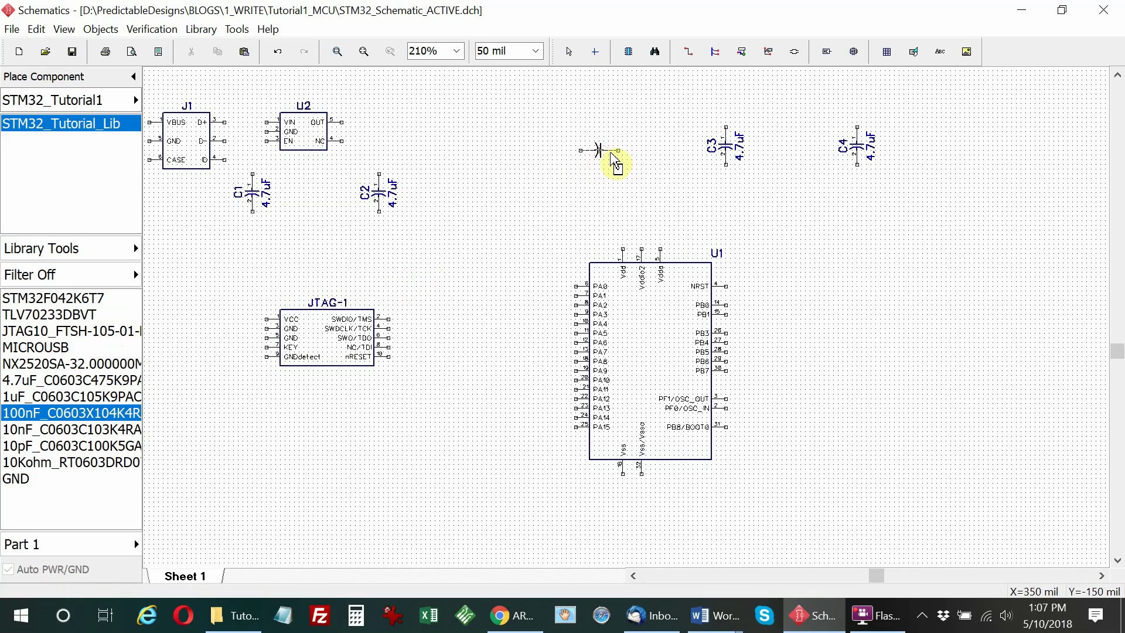
{"action": "left_click", "coordinate": [614, 157]}
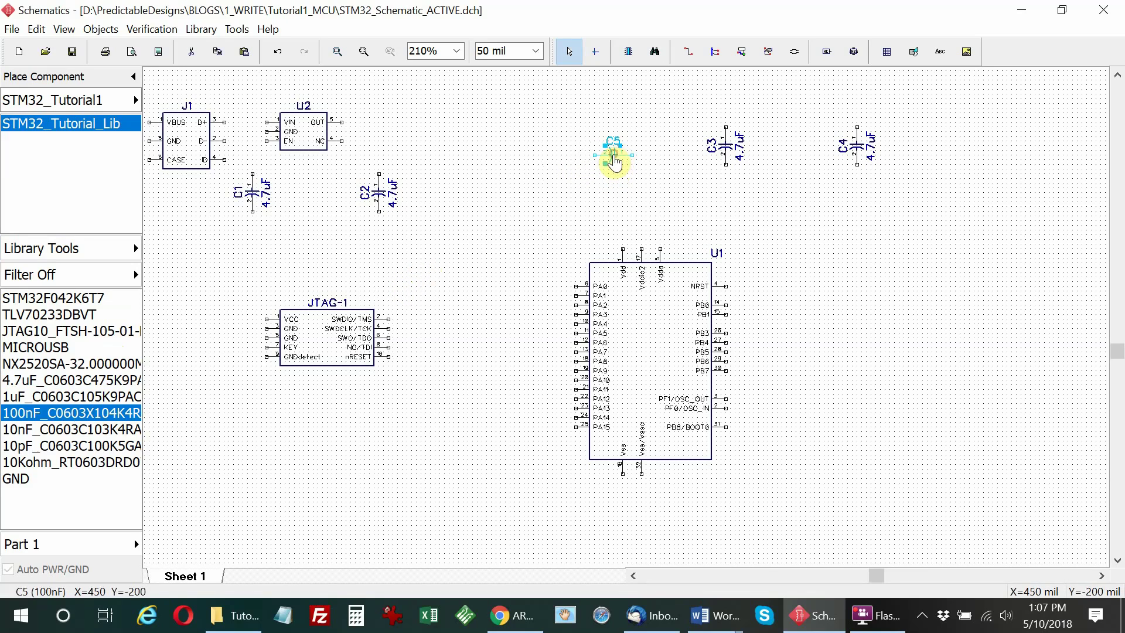
{"action": "double_click", "coordinate": [613, 157]}
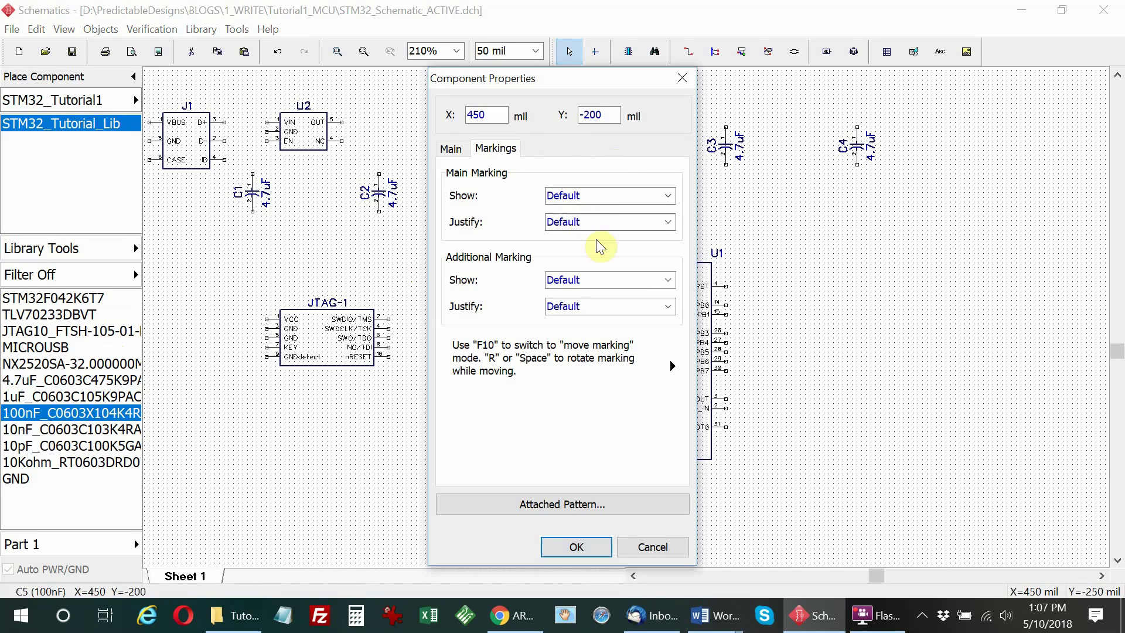
{"action": "left_click", "coordinate": [667, 280]}
{"action": "left_click", "coordinate": [584, 356]}
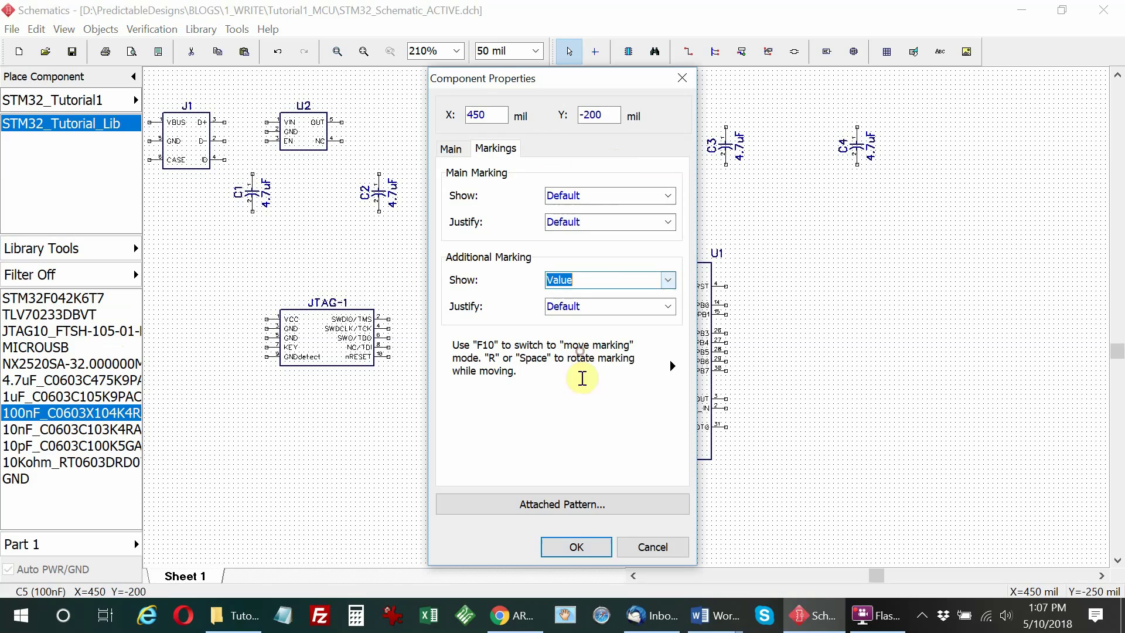
{"action": "left_click", "coordinate": [576, 546]}
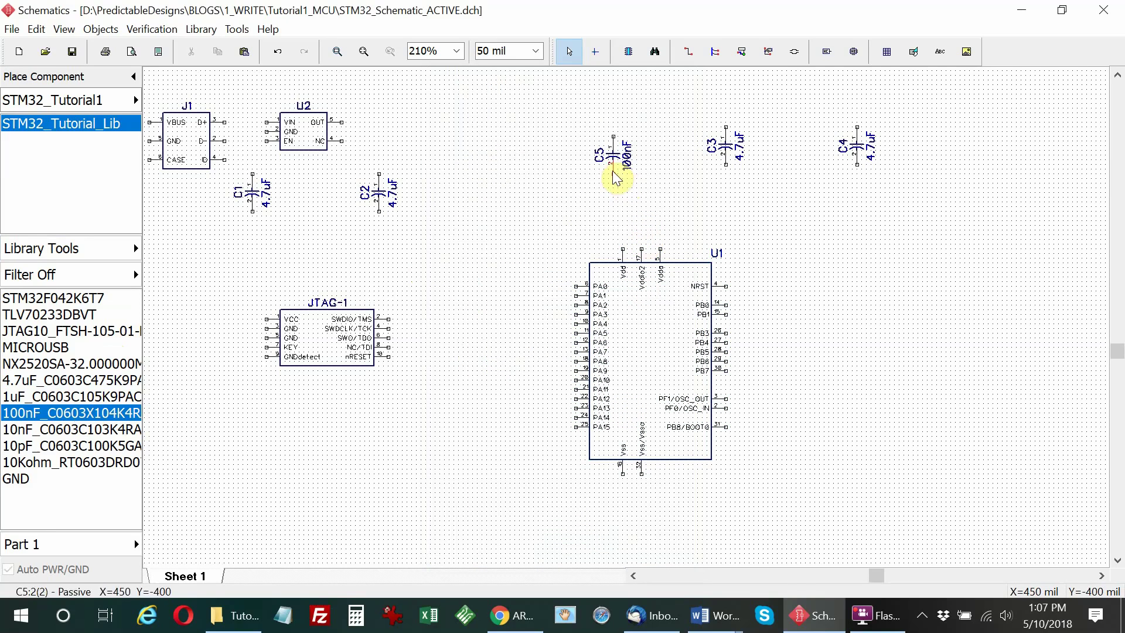
{"action": "left_click_drag", "start_coordinate": [613, 171], "coordinate": [823, 157]}
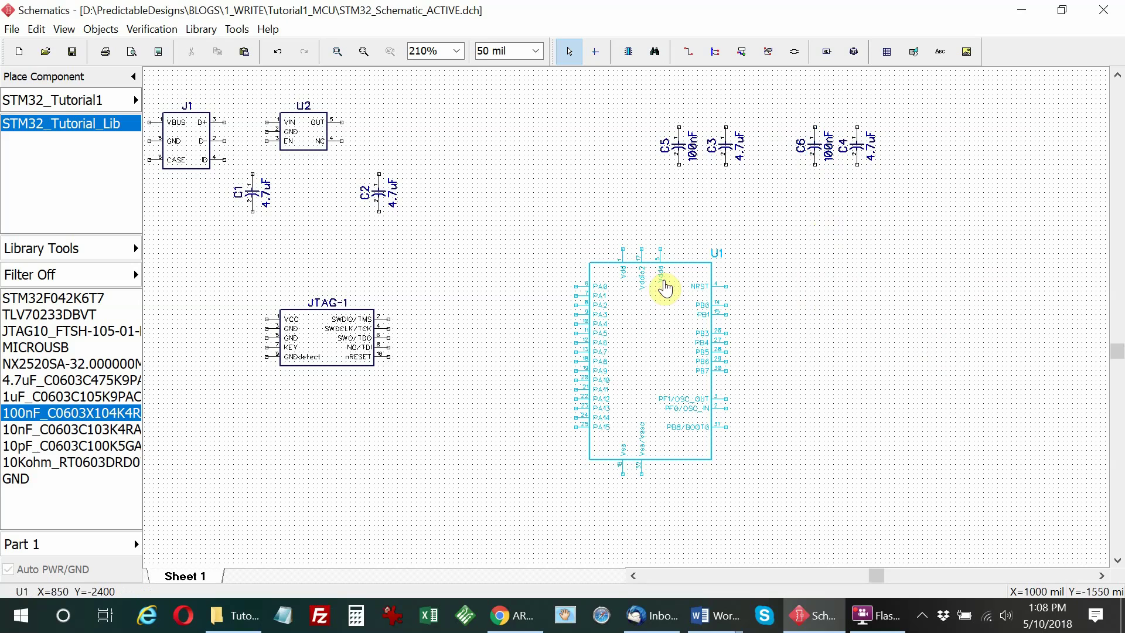
Place the 10nF capacitor C7 in line with the others, showing its value.
{"action": "left_click", "coordinate": [67, 436]}
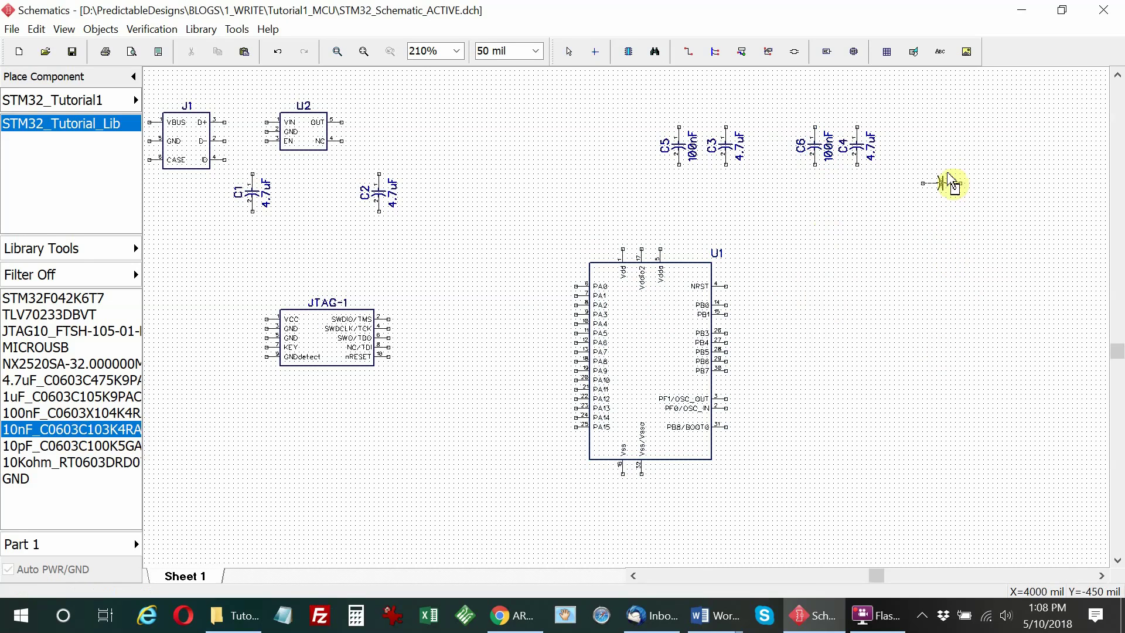
{"action": "left_click", "coordinate": [958, 165]}
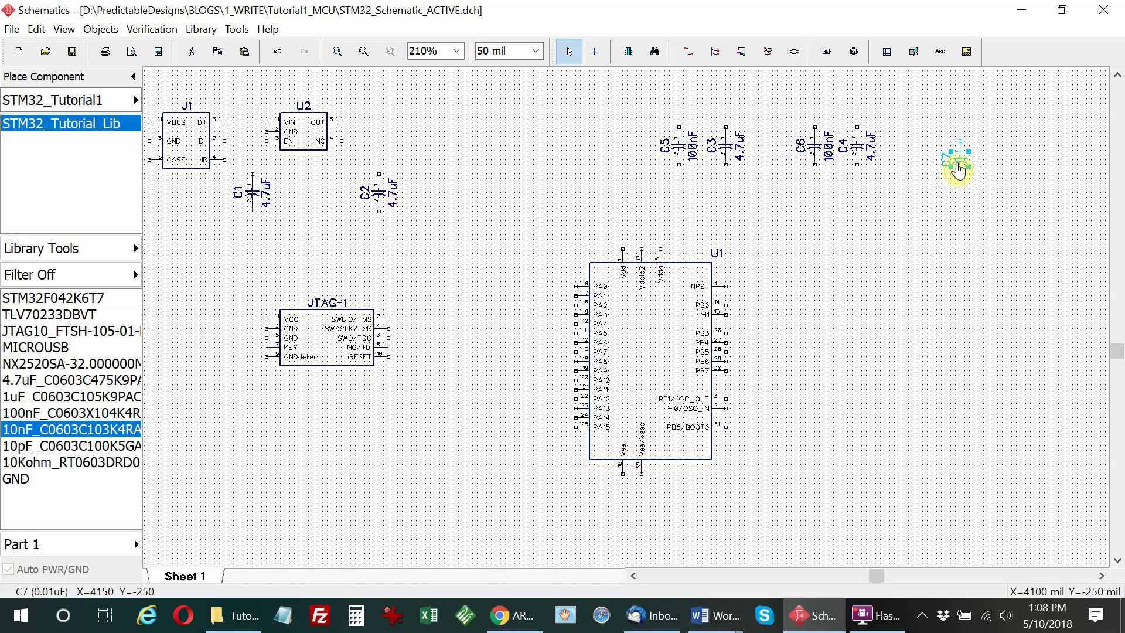
{"action": "left_click_drag", "start_coordinate": [958, 167], "coordinate": [949, 153]}
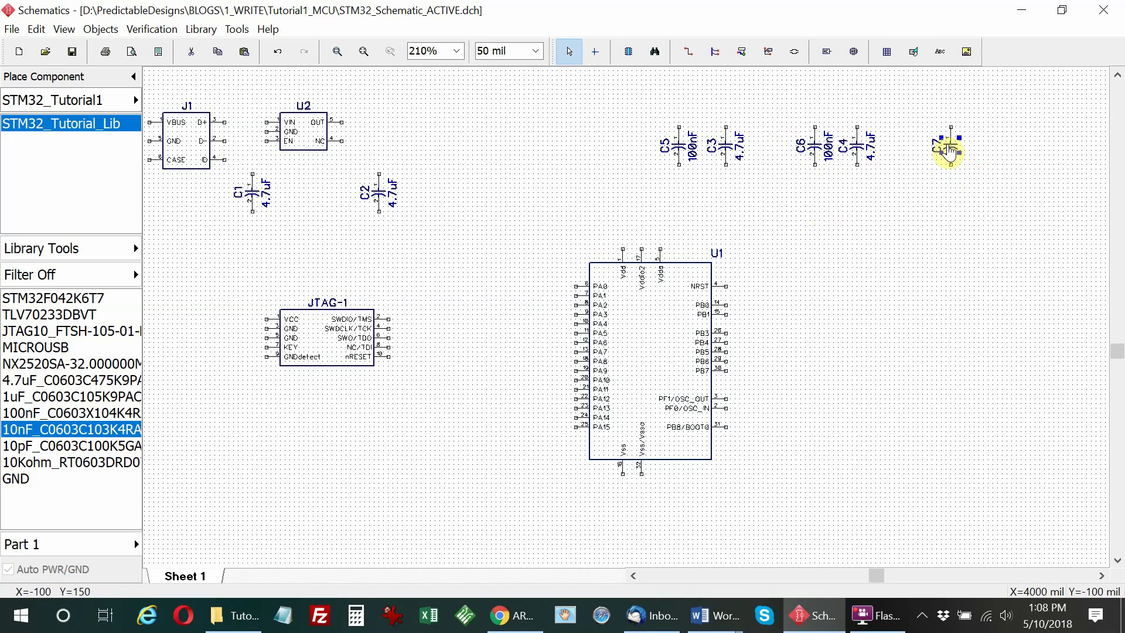
{"action": "double_click", "coordinate": [949, 152]}
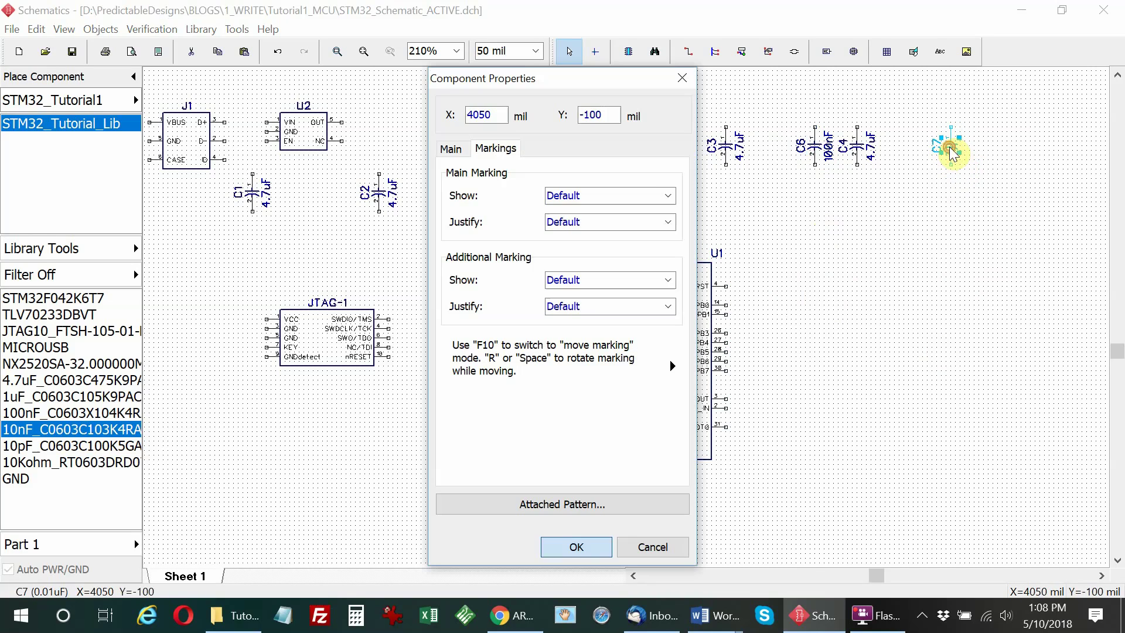
{"action": "left_click", "coordinate": [668, 280]}
{"action": "left_click", "coordinate": [603, 344]}
{"action": "left_click", "coordinate": [573, 548]}
{"action": "left_click", "coordinate": [972, 247]}
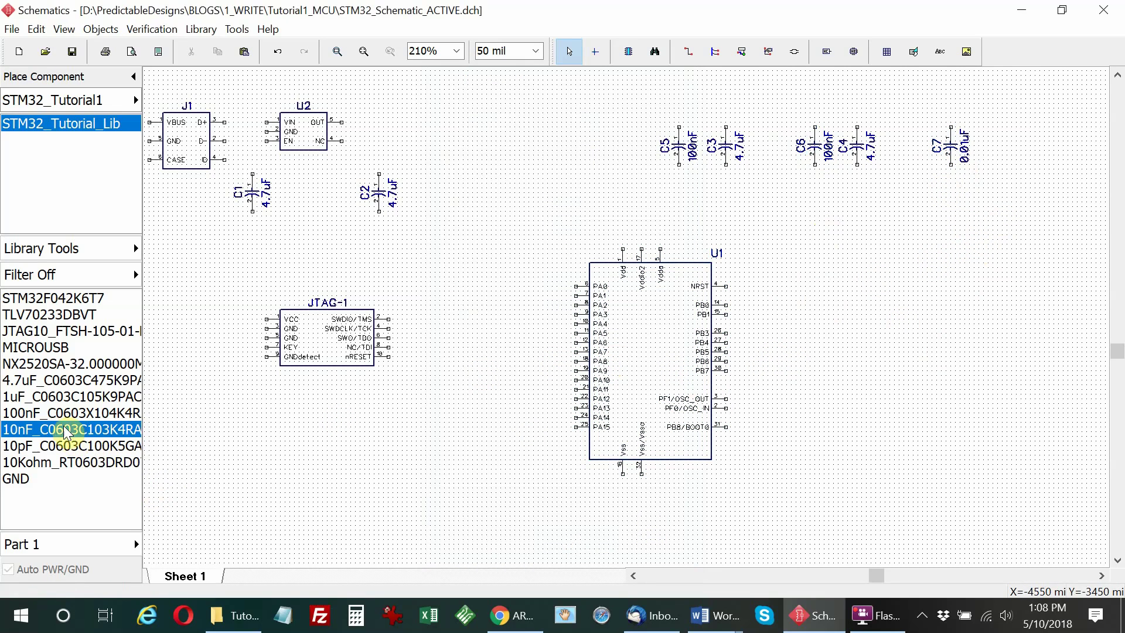
Place the 1uF capacitor C8 showing its value, beside C7.
{"action": "left_click", "coordinate": [59, 398]}
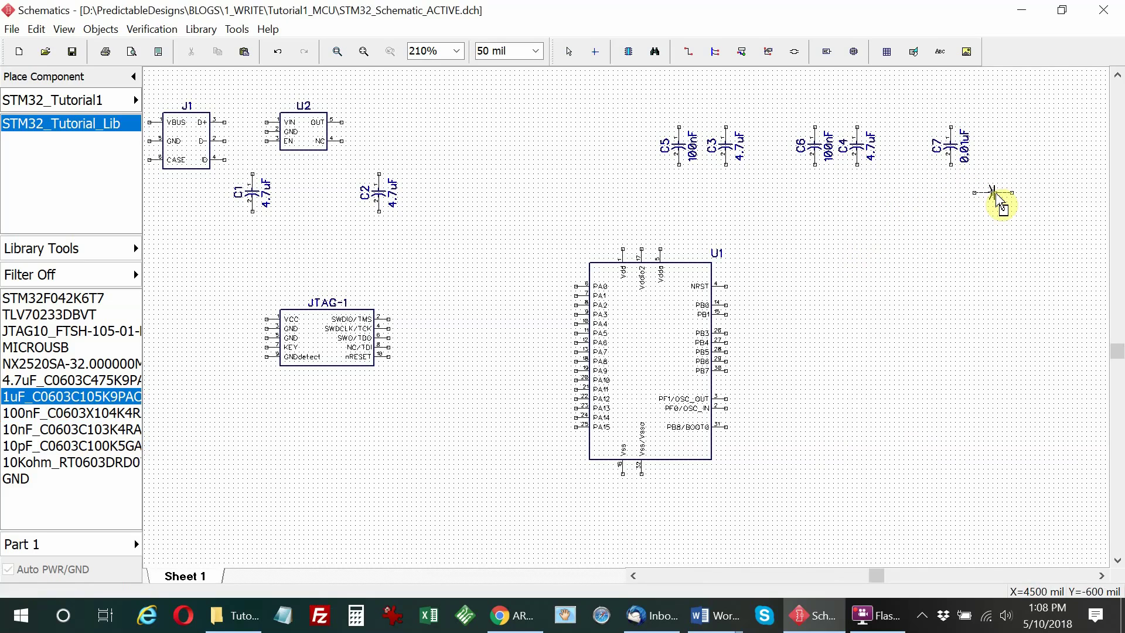
{"action": "double_click", "coordinate": [996, 199]}
{"action": "left_click", "coordinate": [668, 280]}
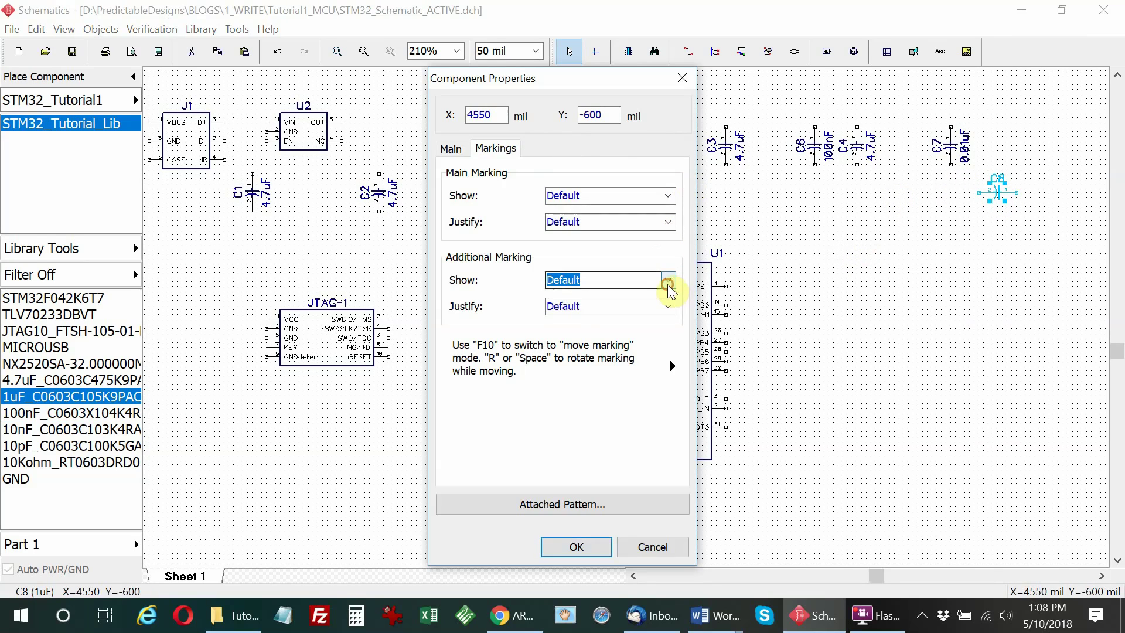
{"action": "left_click", "coordinate": [567, 348]}
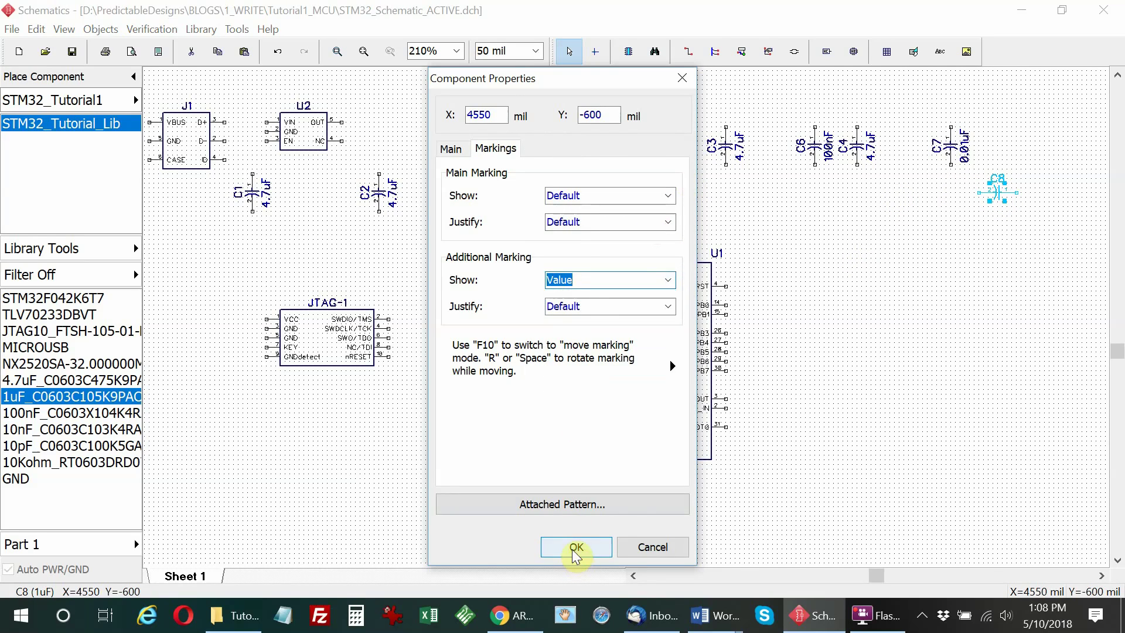
{"action": "left_click", "coordinate": [576, 546]}
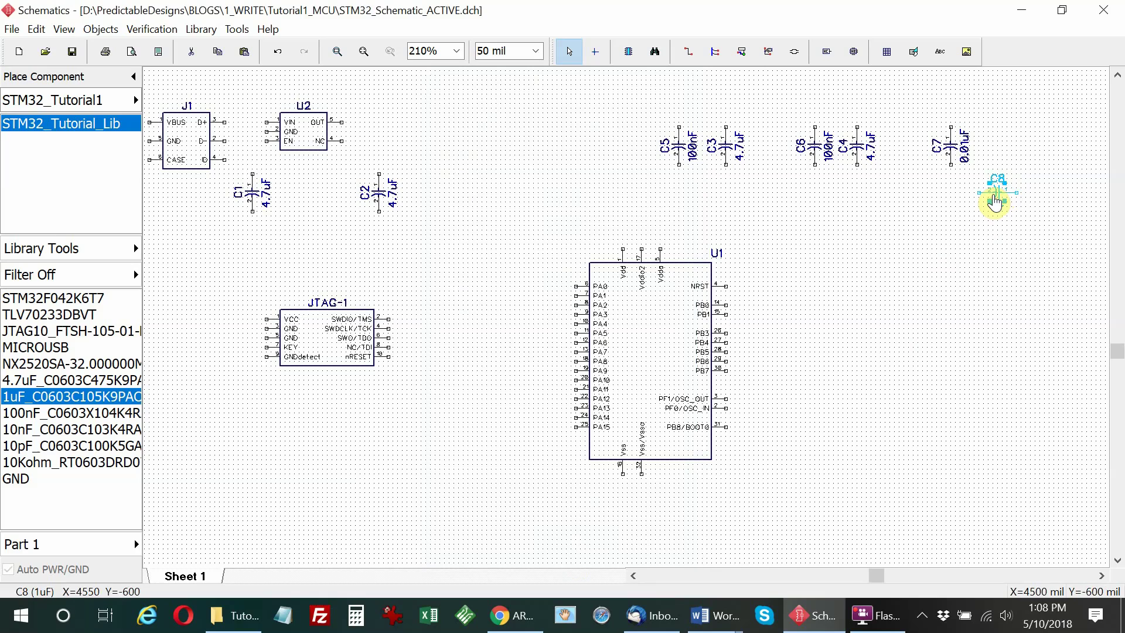
{"action": "left_click_drag", "start_coordinate": [994, 201], "coordinate": [1004, 151]}
{"action": "left_click", "coordinate": [968, 247]}
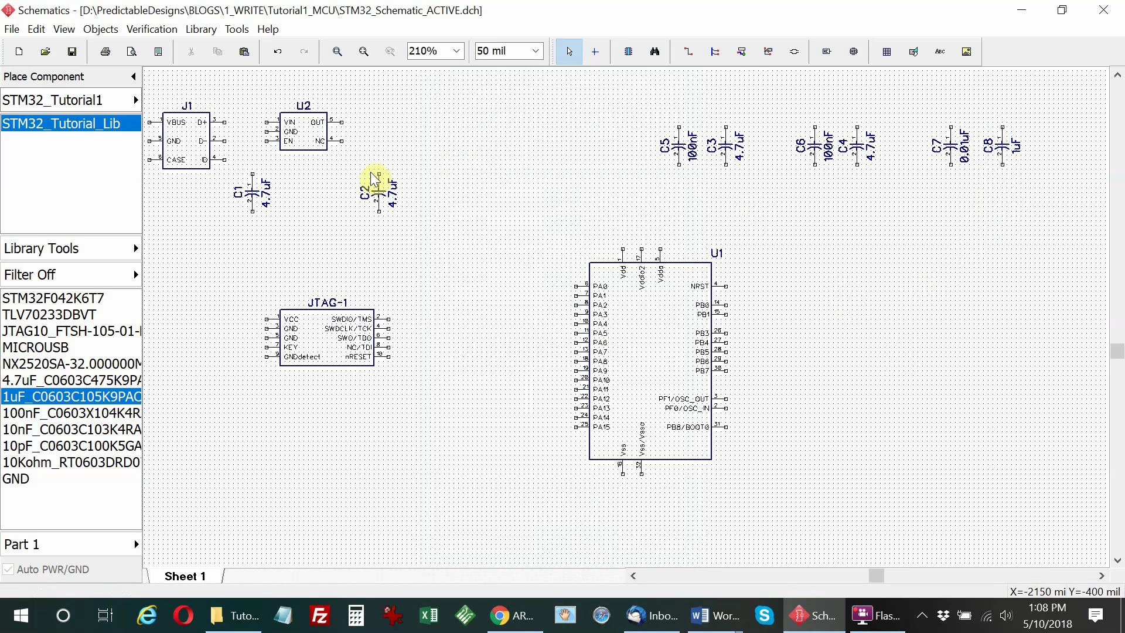
Wire U2's OUT pin to C2, C1 to U2's VIN pin, and C5 onto the OUT net.
{"action": "left_click", "coordinate": [686, 54]}
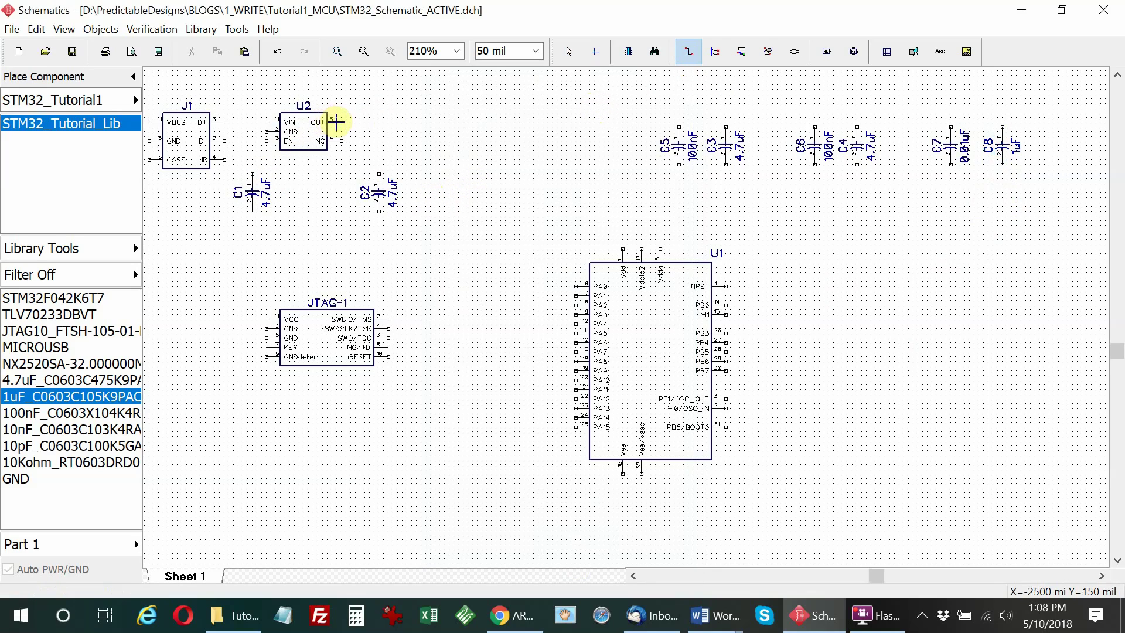
{"action": "left_click", "coordinate": [343, 121]}
{"action": "left_click", "coordinate": [379, 175]}
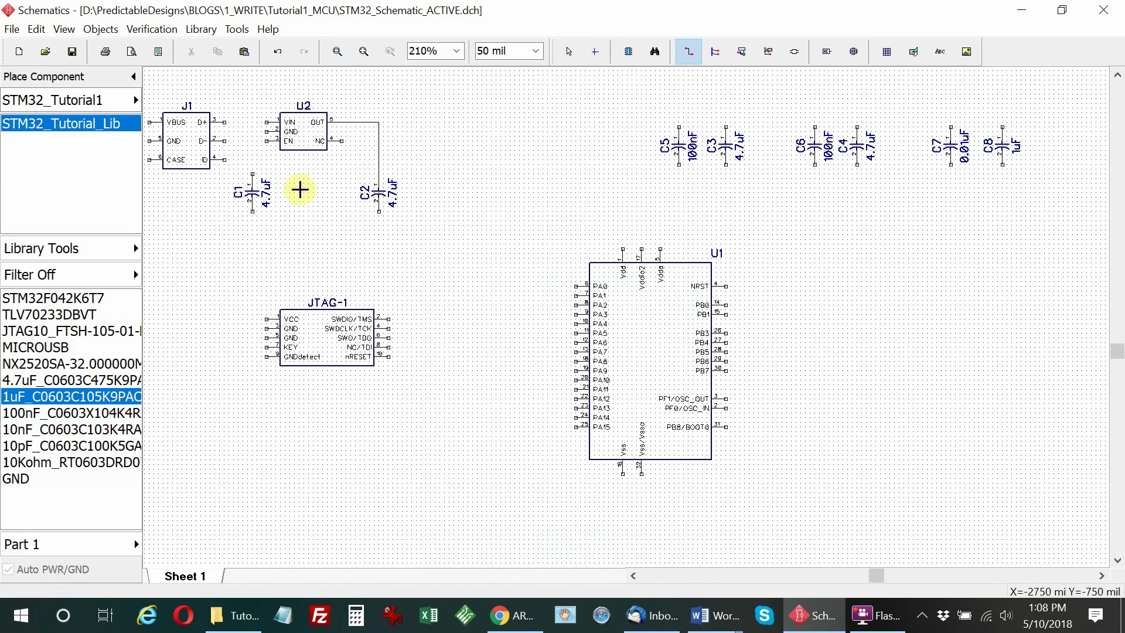
{"action": "left_click", "coordinate": [247, 172]}
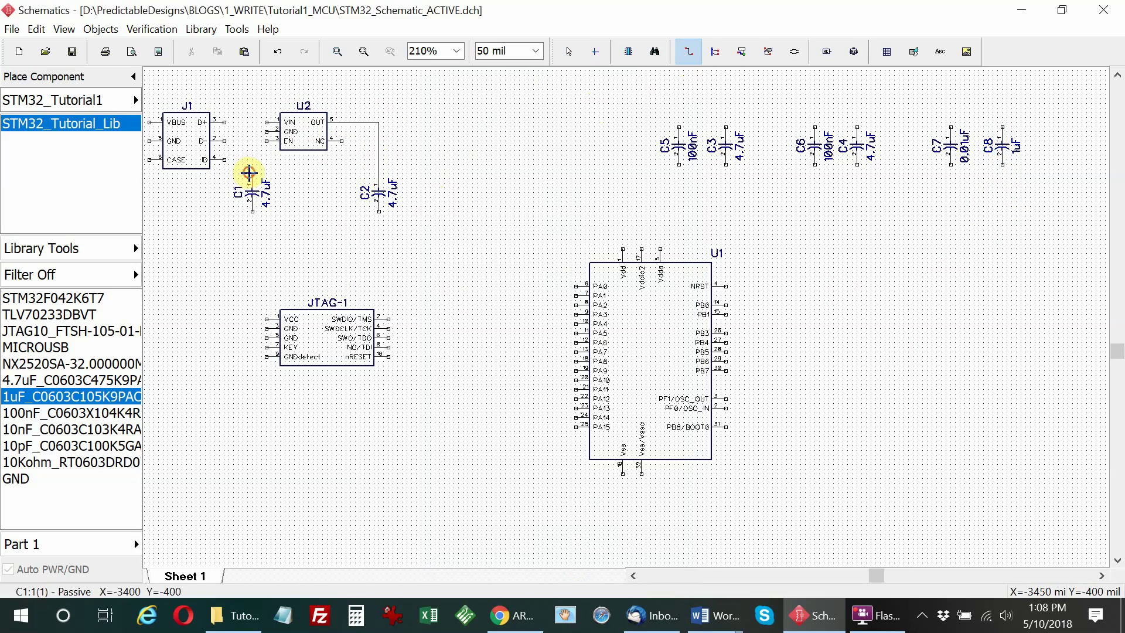
{"action": "left_click", "coordinate": [269, 128]}
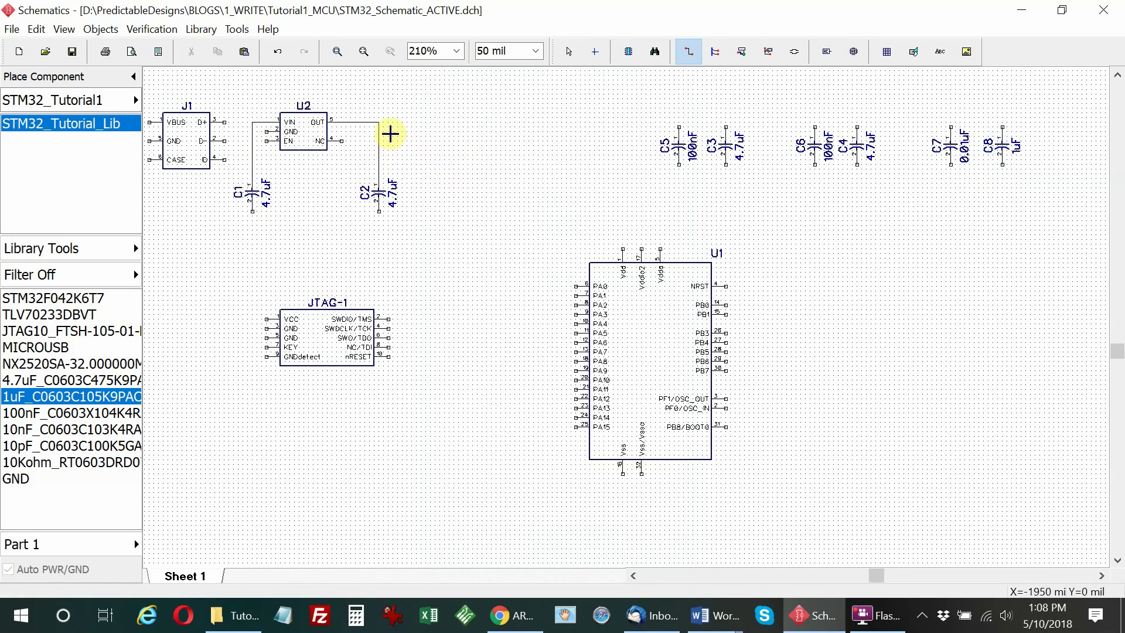
{"action": "left_click", "coordinate": [678, 127]}
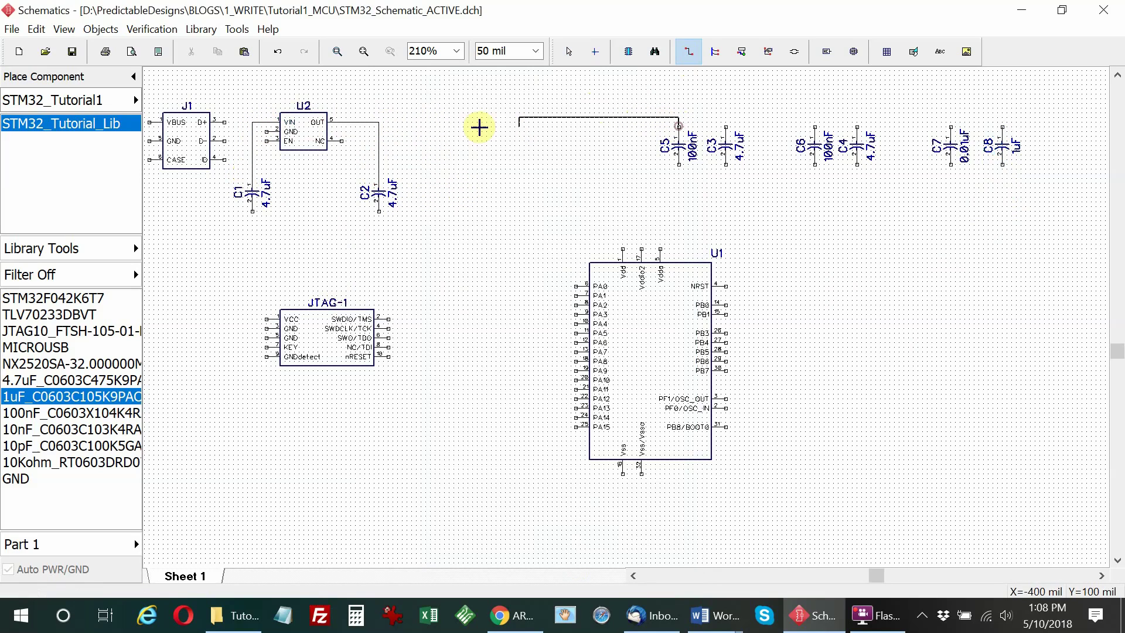
{"action": "left_click", "coordinate": [378, 121]}
Wire the top pins of C3, C6, C4, C7 and C8 onto the power rail.
{"action": "left_click", "coordinate": [726, 127]}
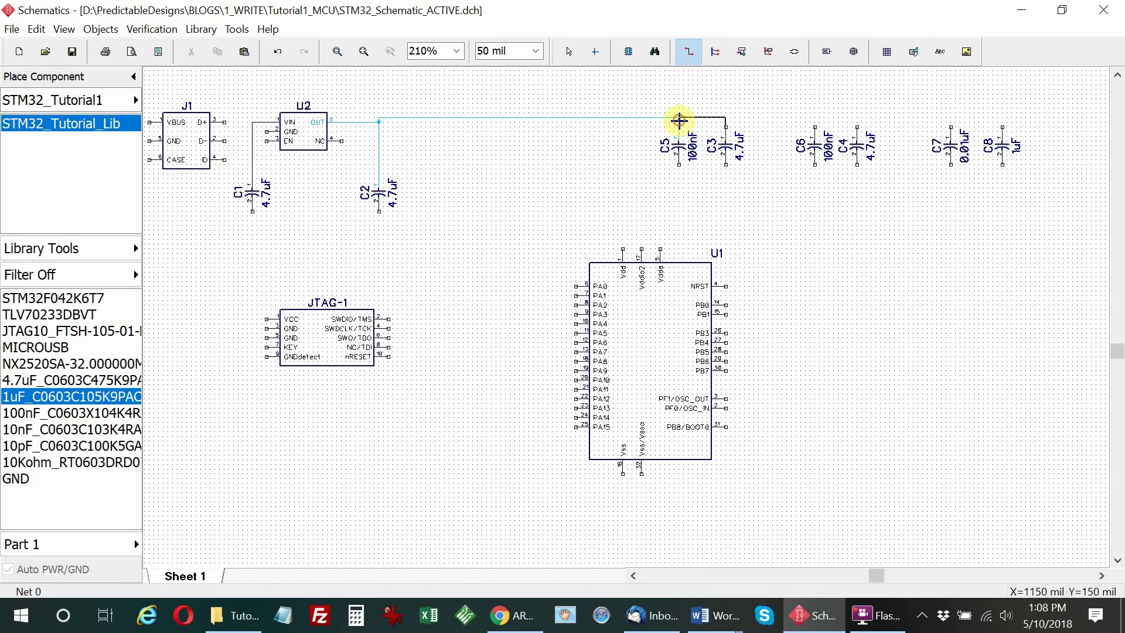
{"action": "left_click", "coordinate": [679, 120]}
{"action": "left_click", "coordinate": [815, 126]}
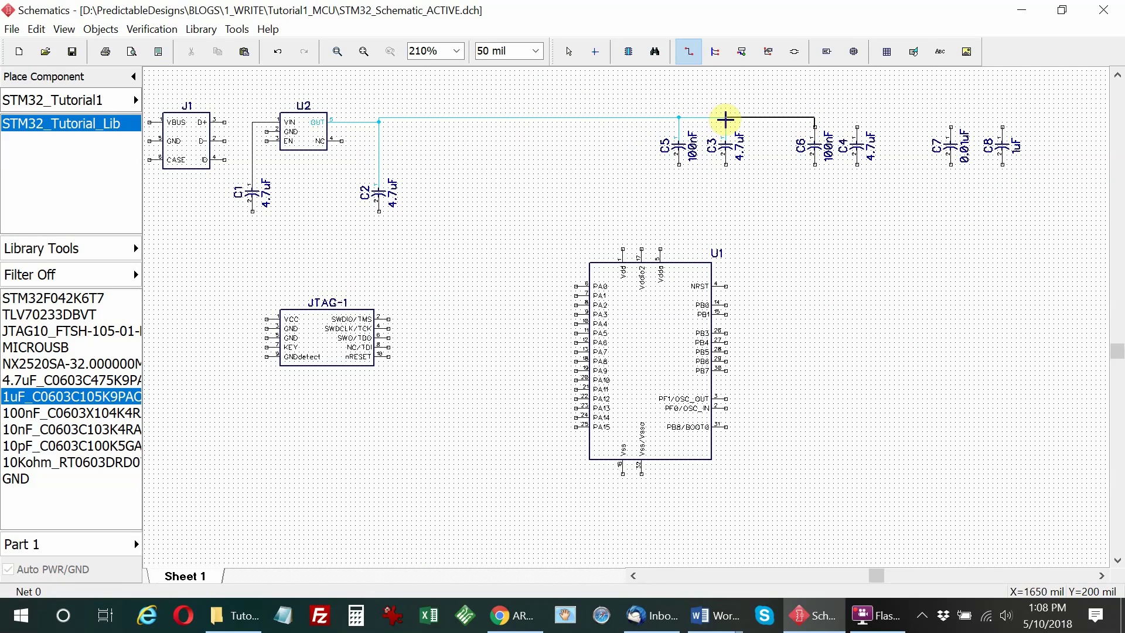
{"action": "left_click", "coordinate": [725, 120]}
{"action": "left_click", "coordinate": [856, 128]}
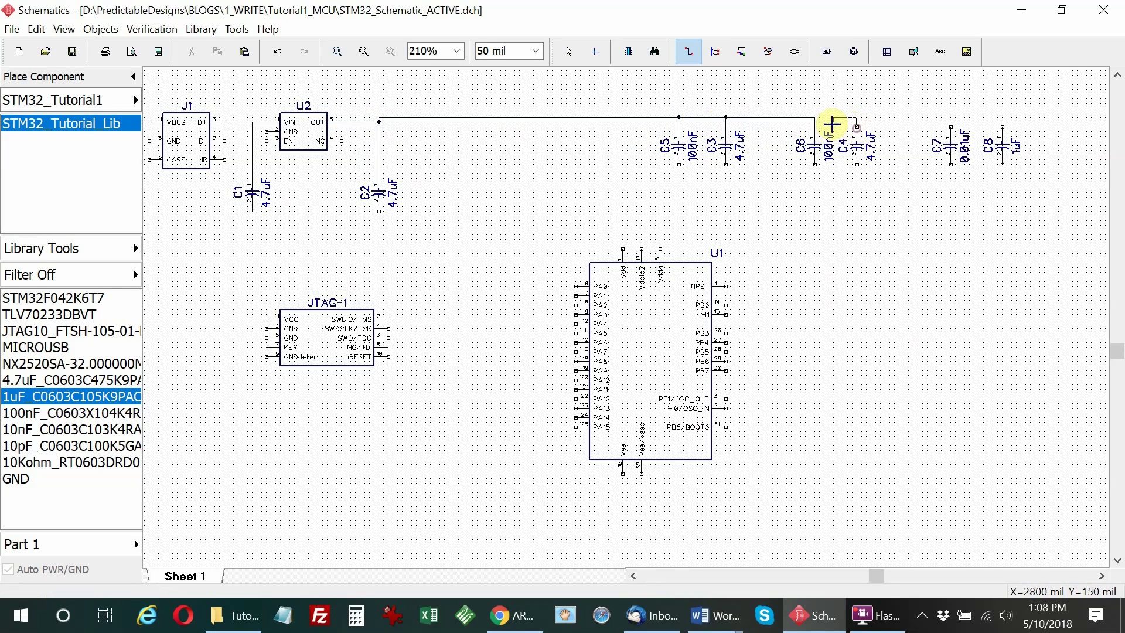
{"action": "left_click", "coordinate": [814, 120]}
{"action": "left_click", "coordinate": [949, 127]}
{"action": "left_click", "coordinate": [857, 118]}
{"action": "left_click", "coordinate": [1001, 125]}
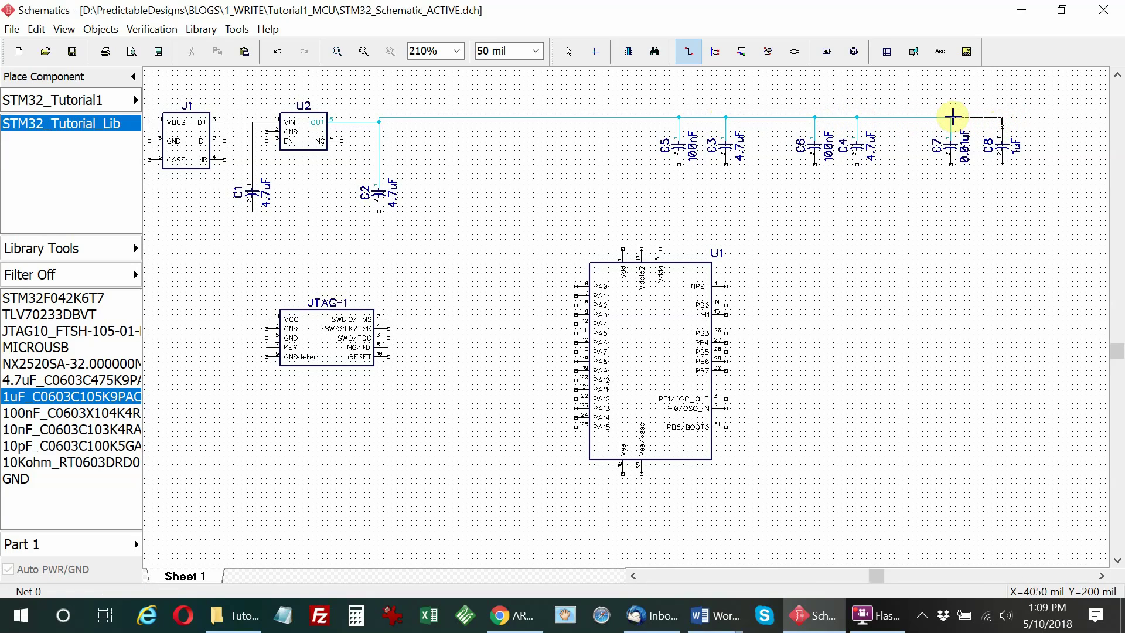
{"action": "left_click", "coordinate": [951, 117]}
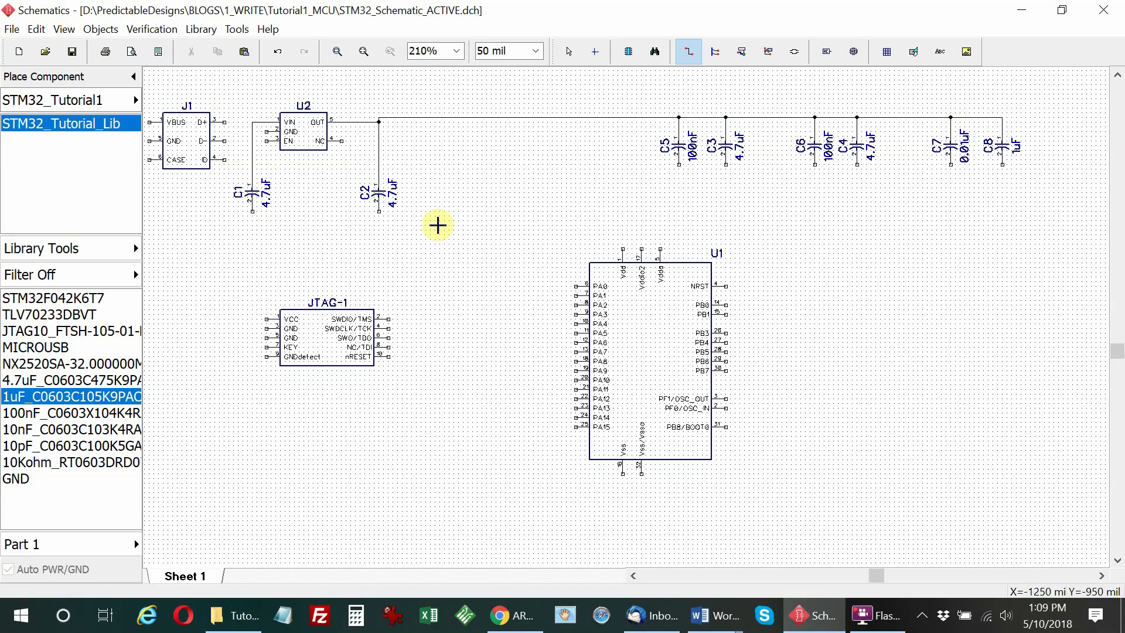
Nudge regulator U2 up so it lines up with the power rail.
{"action": "key", "text": "Escape"}
{"action": "left_click", "coordinate": [300, 145]}
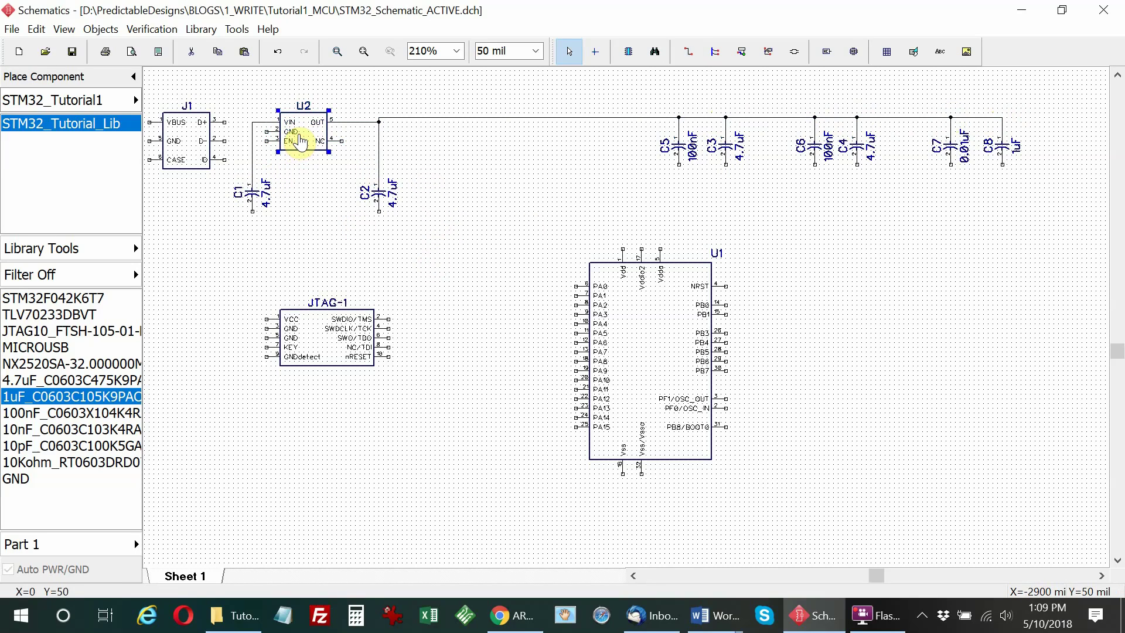
{"action": "left_click_drag", "start_coordinate": [300, 142], "coordinate": [300, 137]}
{"action": "left_click", "coordinate": [307, 163]}
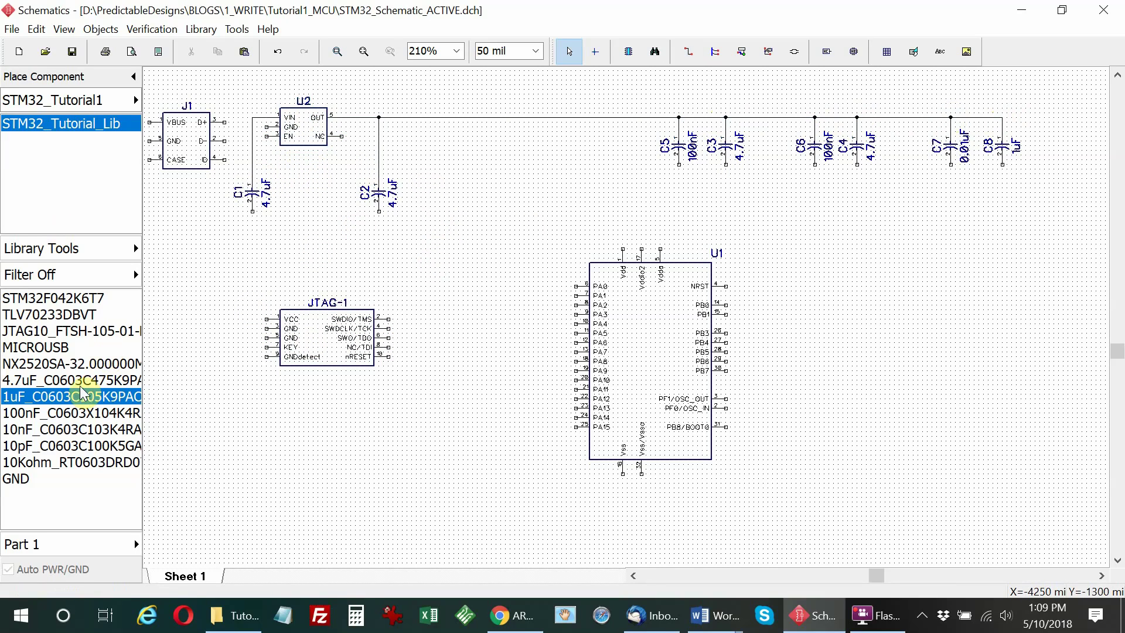
Place GND symbols below capacitors C1, C2, C5, C3, C6, C4, C7 and C8.
{"action": "left_click", "coordinate": [48, 481]}
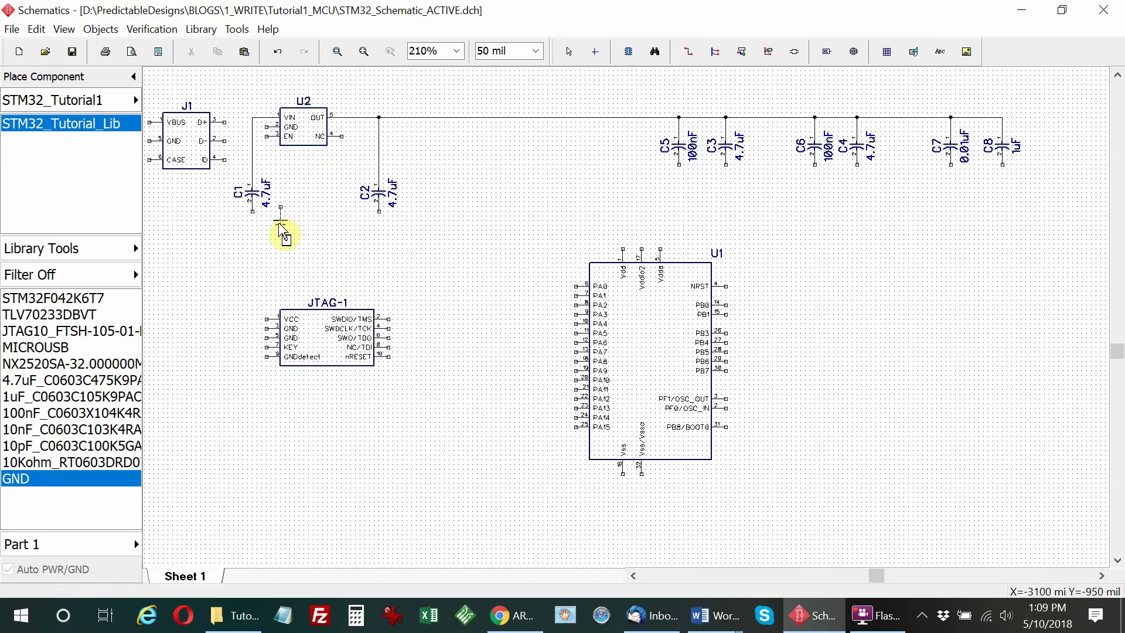
{"action": "left_click", "coordinate": [253, 238]}
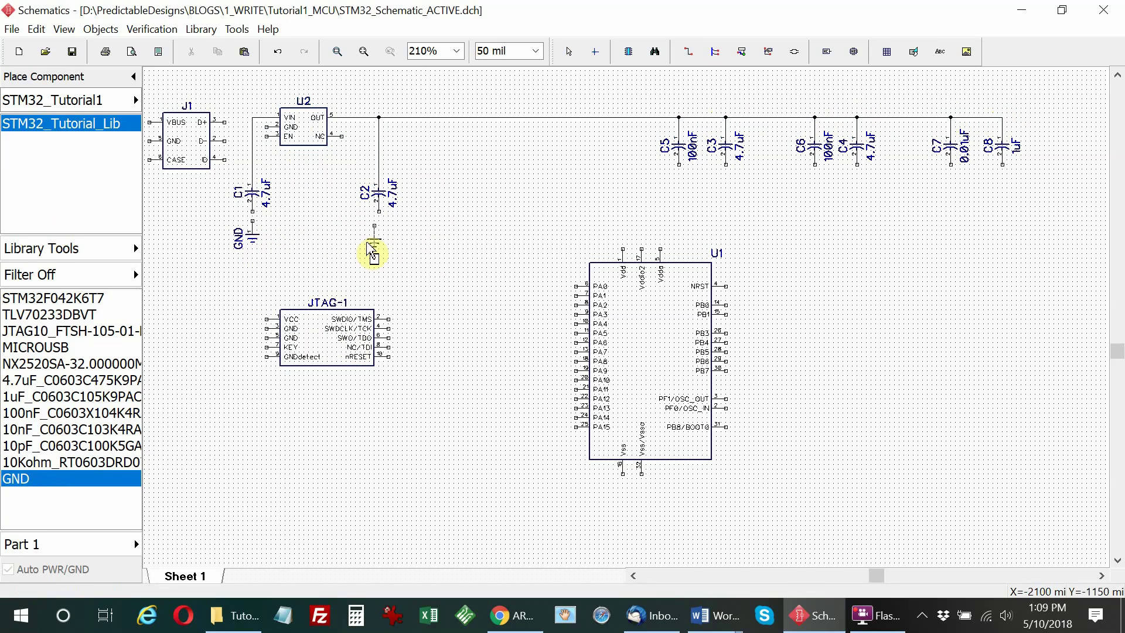
{"action": "left_click", "coordinate": [380, 244]}
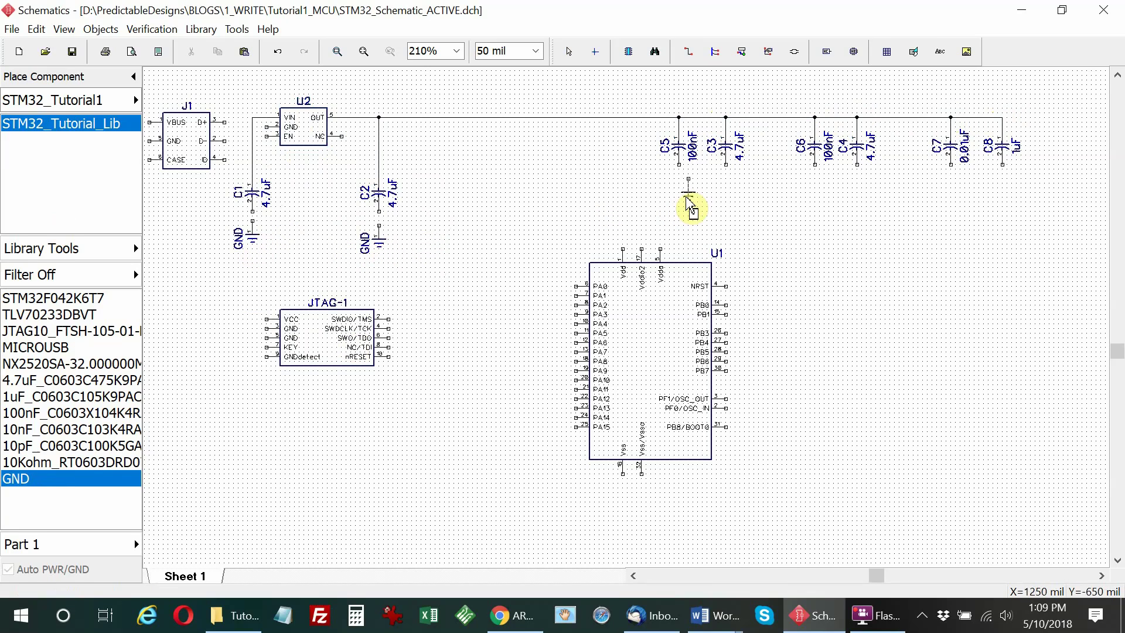
{"action": "left_click", "coordinate": [682, 195]}
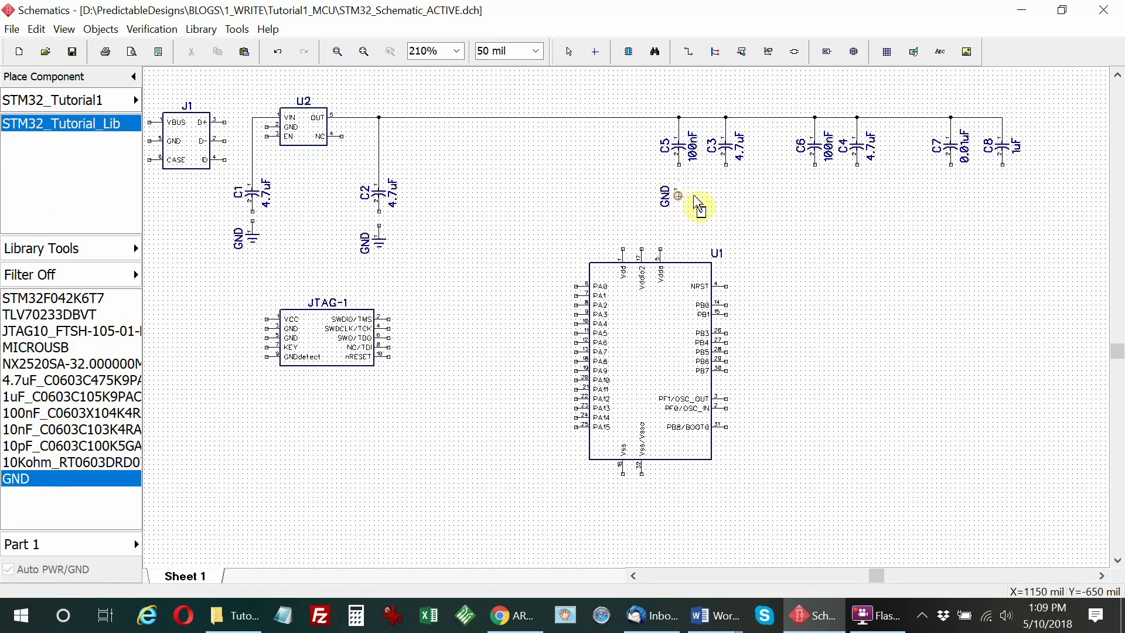
{"action": "left_click", "coordinate": [728, 199]}
{"action": "left_click", "coordinate": [819, 203]}
{"action": "left_click", "coordinate": [859, 205]}
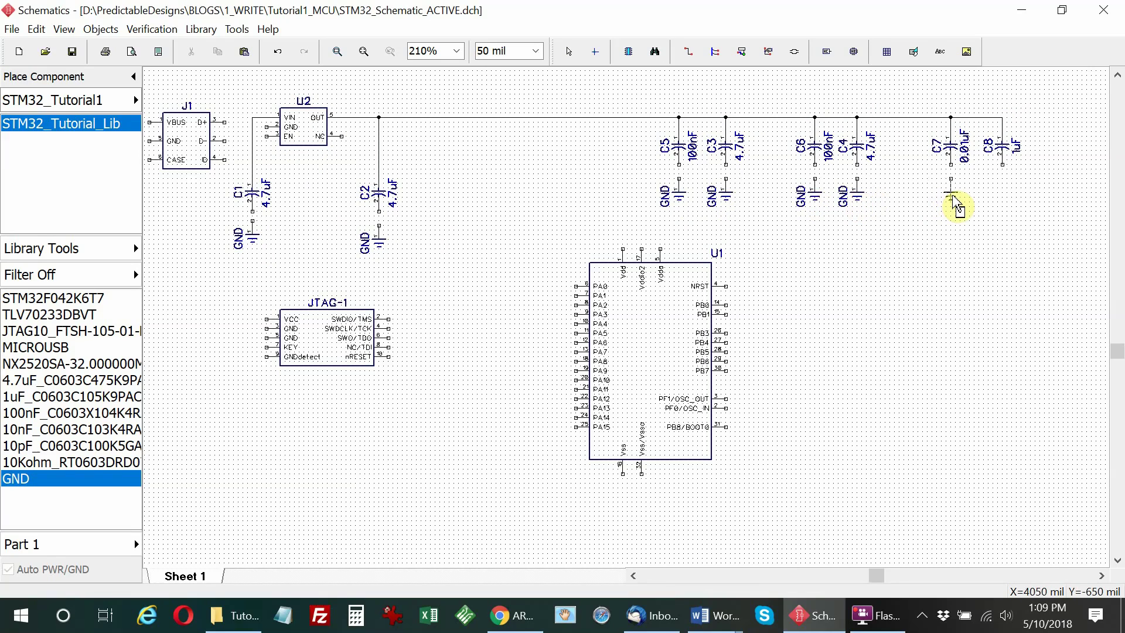
{"action": "left_click", "coordinate": [954, 203]}
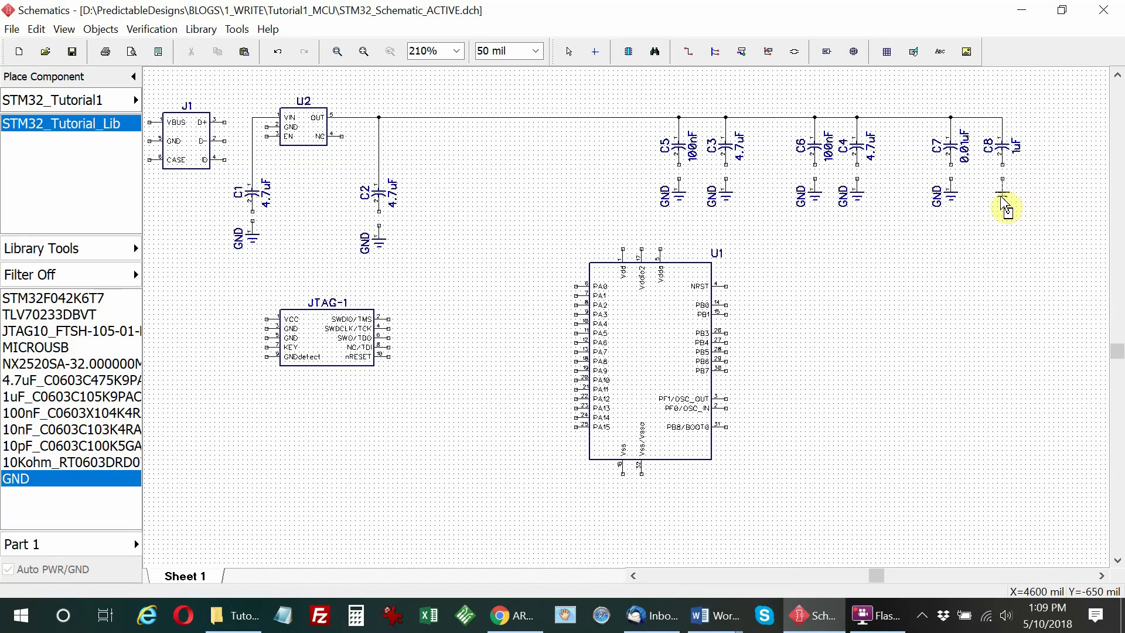
{"action": "left_click", "coordinate": [1003, 204]}
{"action": "key", "text": "Escape"}
Wire the lower pins of C2, C5 and C3 to their GND symbols.
{"action": "left_click", "coordinate": [687, 52]}
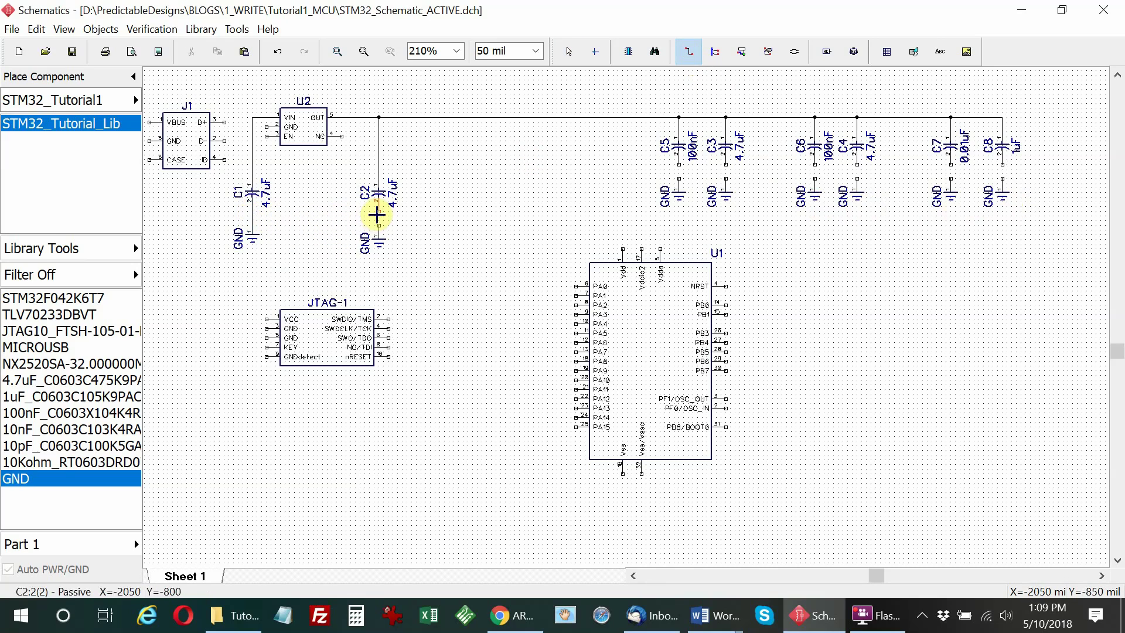
{"action": "left_click", "coordinate": [378, 211]}
{"action": "left_click", "coordinate": [381, 225]}
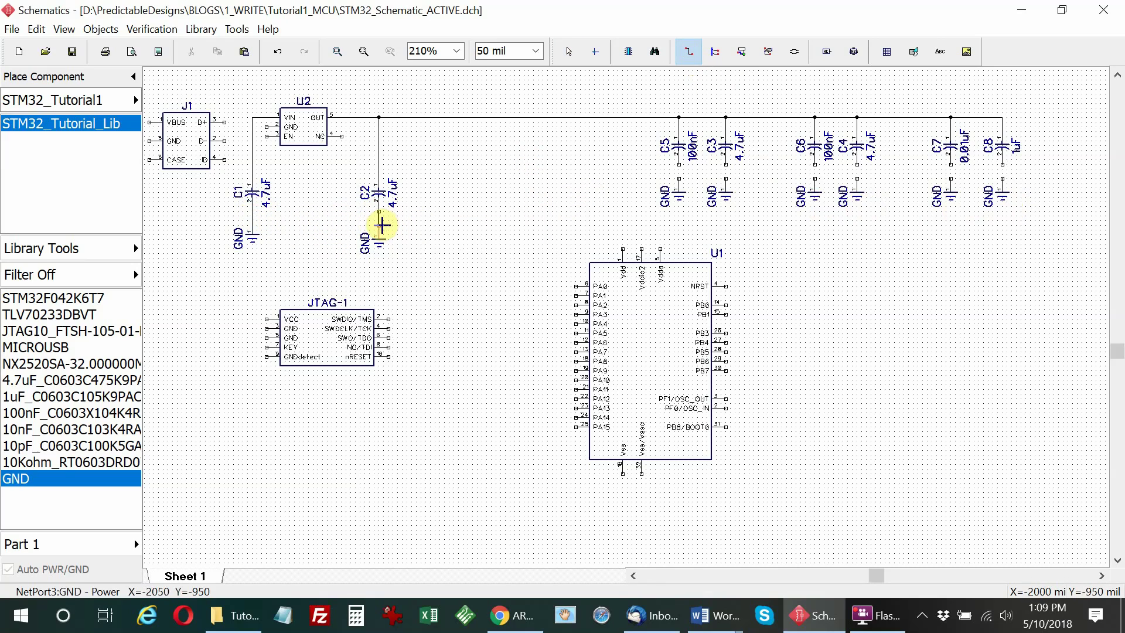
{"action": "left_click", "coordinate": [678, 164]}
{"action": "left_click", "coordinate": [677, 182]}
{"action": "left_click", "coordinate": [725, 164]}
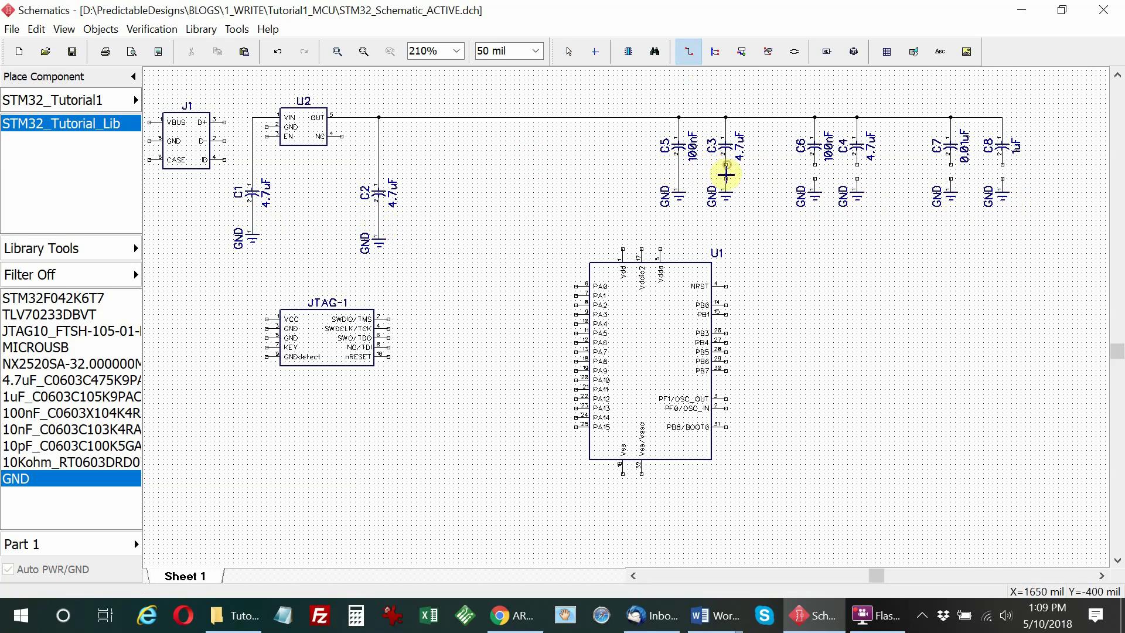
{"action": "left_click", "coordinate": [725, 177]}
Wire the lower pins of C6, C4, C7 and C8 to their GND symbols.
{"action": "left_click", "coordinate": [814, 164]}
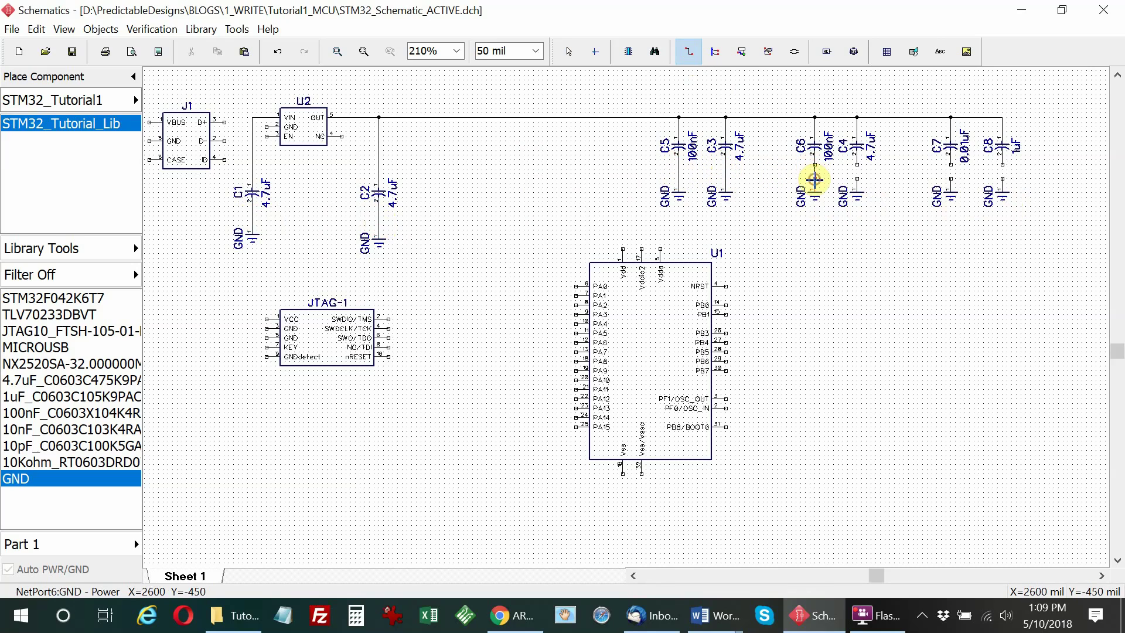
{"action": "left_click", "coordinate": [814, 180]}
{"action": "left_click", "coordinate": [857, 164]}
{"action": "left_click", "coordinate": [856, 179]}
{"action": "left_click", "coordinate": [950, 164]}
{"action": "left_click", "coordinate": [951, 178]}
{"action": "left_click", "coordinate": [1002, 166]}
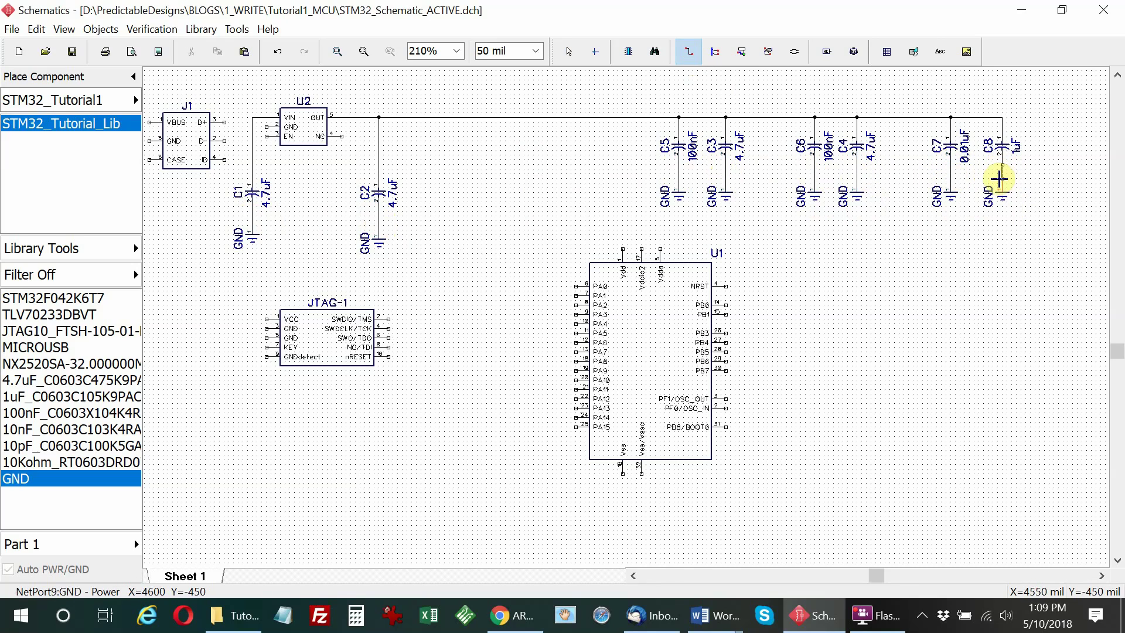
{"action": "left_click", "coordinate": [999, 179]}
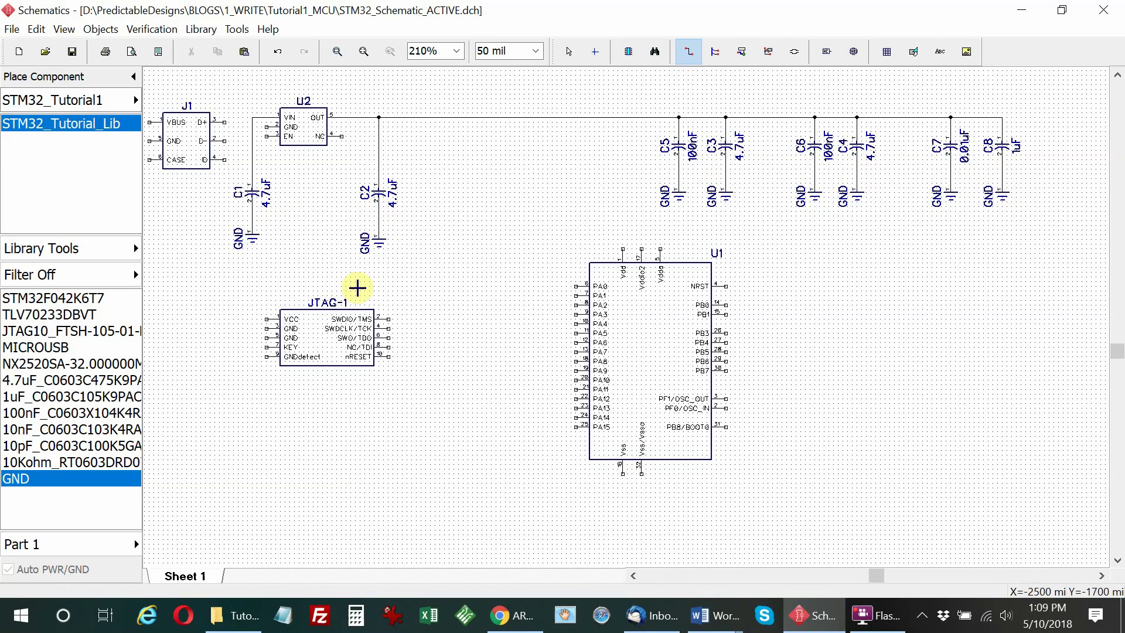
Move USB connector J1 slightly up-left and flip it horizontally.
{"action": "key", "text": "Escape"}
{"action": "right_click_drag", "start_coordinate": [233, 234], "coordinate": [307, 226]}
{"action": "mouse_move", "coordinate": [320, 253]}
{"action": "left_mouse_down"}
{"action": "mouse_move", "coordinate": [301, 251]}
{"action": "mouse_move", "coordinate": [305, 240]}
{"action": "left_mouse_up"}
{"action": "right_click", "coordinate": [307, 233]}
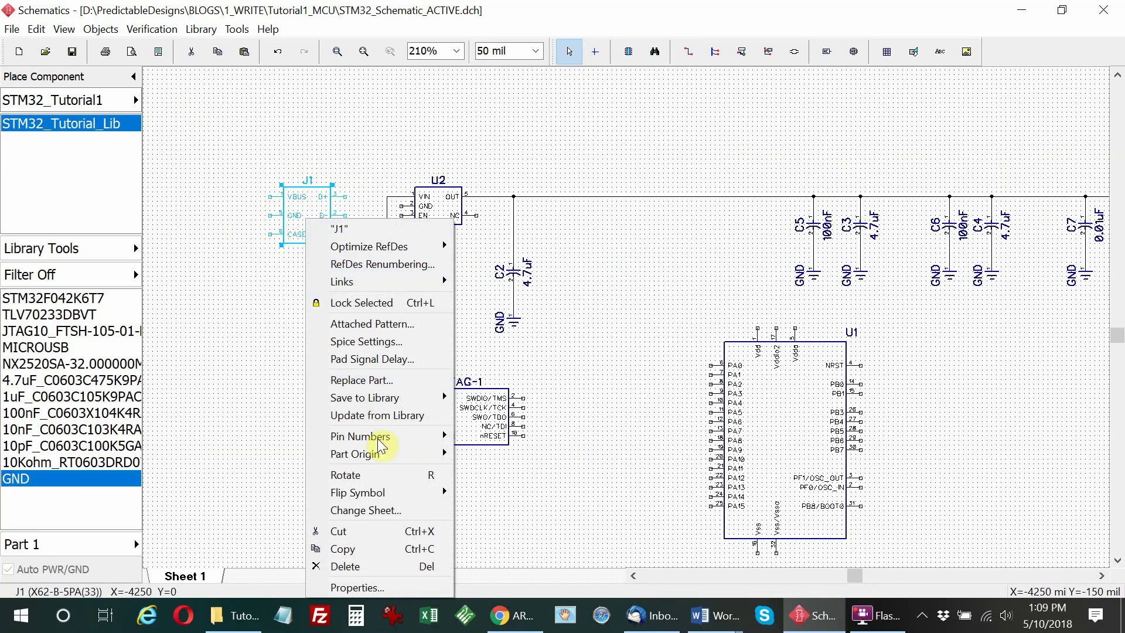
{"action": "left_click", "coordinate": [377, 492]}
{"action": "left_click", "coordinate": [478, 500]}
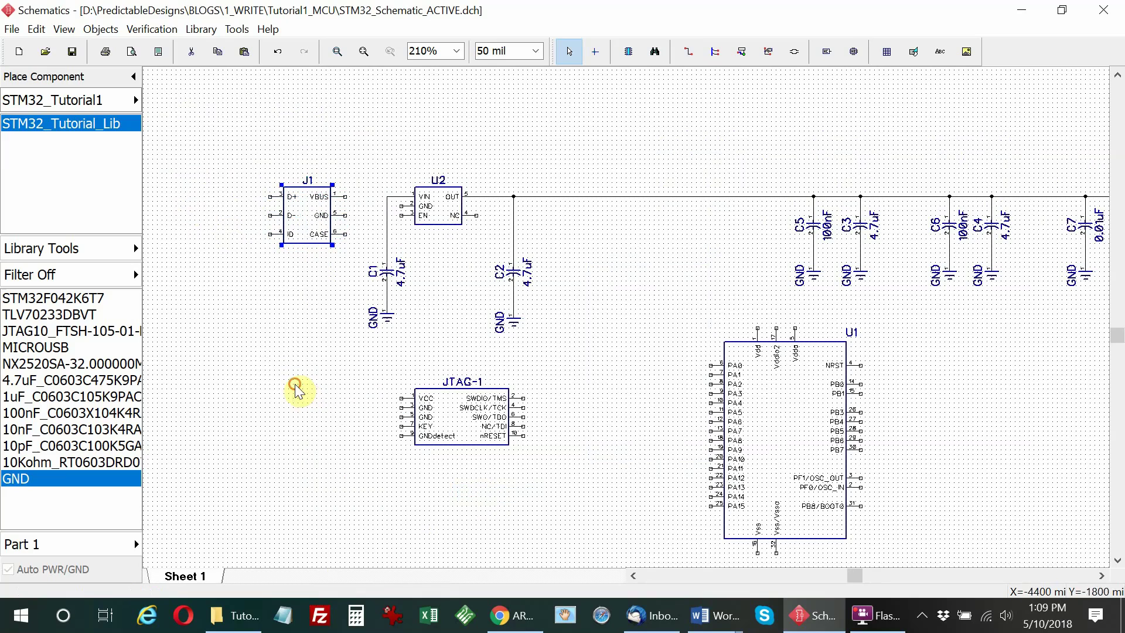
Shift J1 further left and place a GND symbol below its right side.
{"action": "left_click", "coordinate": [683, 54]}
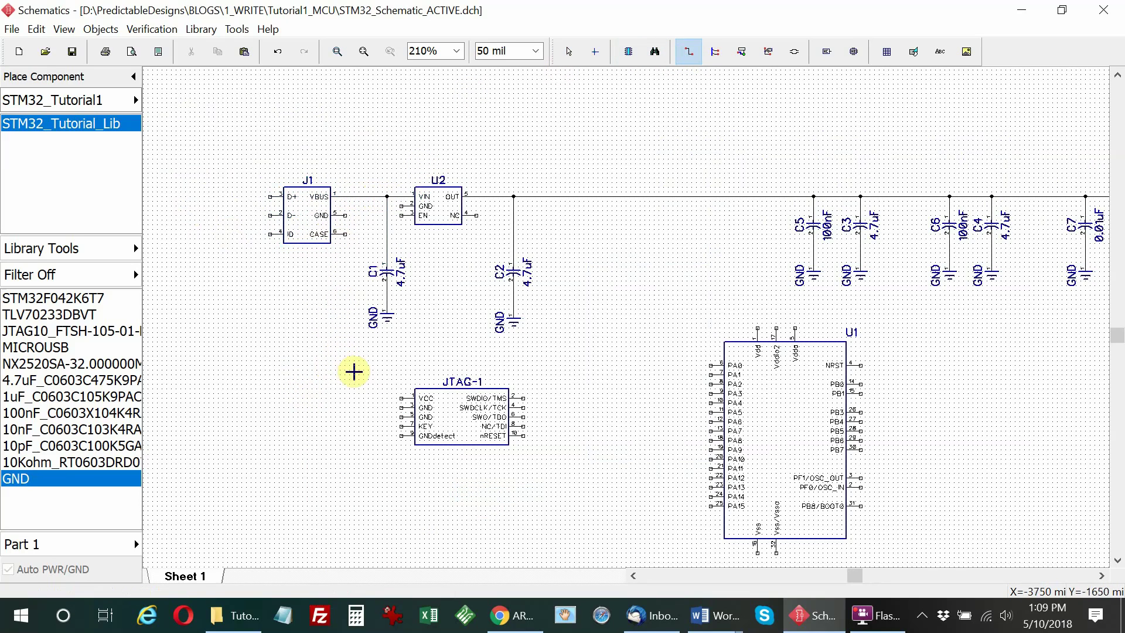
{"action": "key", "text": "Escape"}
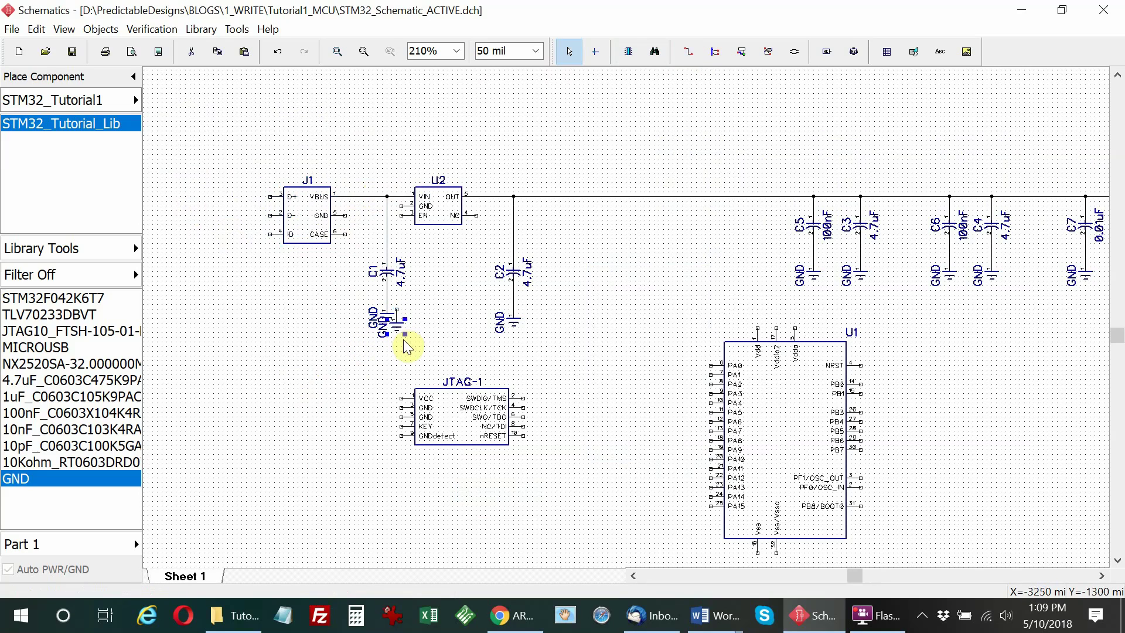
{"action": "left_click_drag", "start_coordinate": [389, 329], "coordinate": [347, 312]}
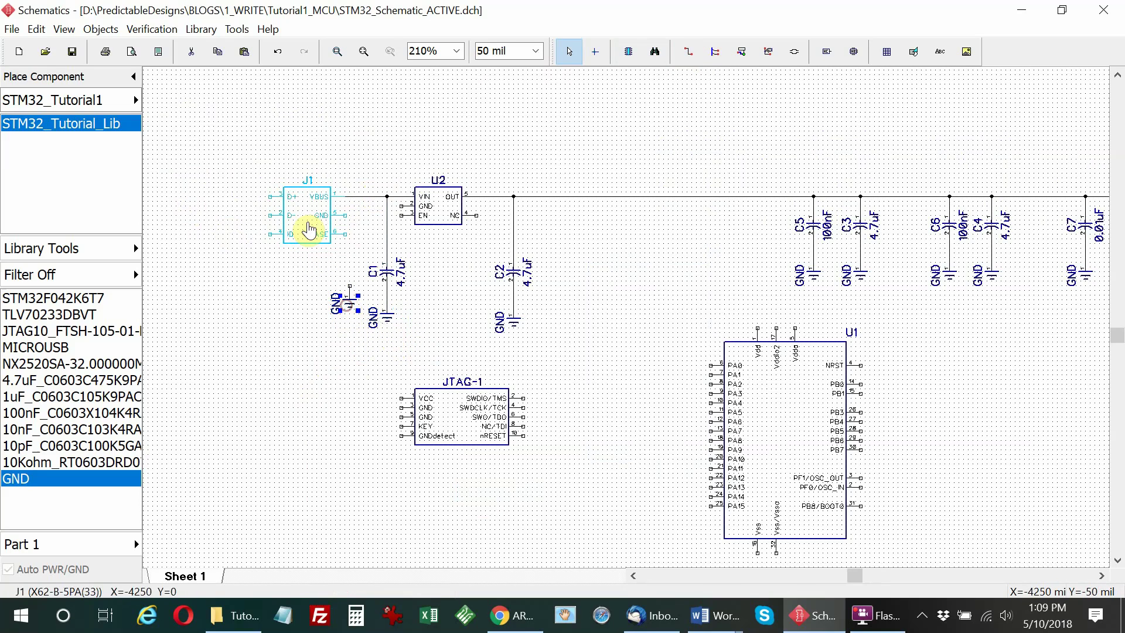
{"action": "left_click_drag", "start_coordinate": [306, 226], "coordinate": [259, 226]}
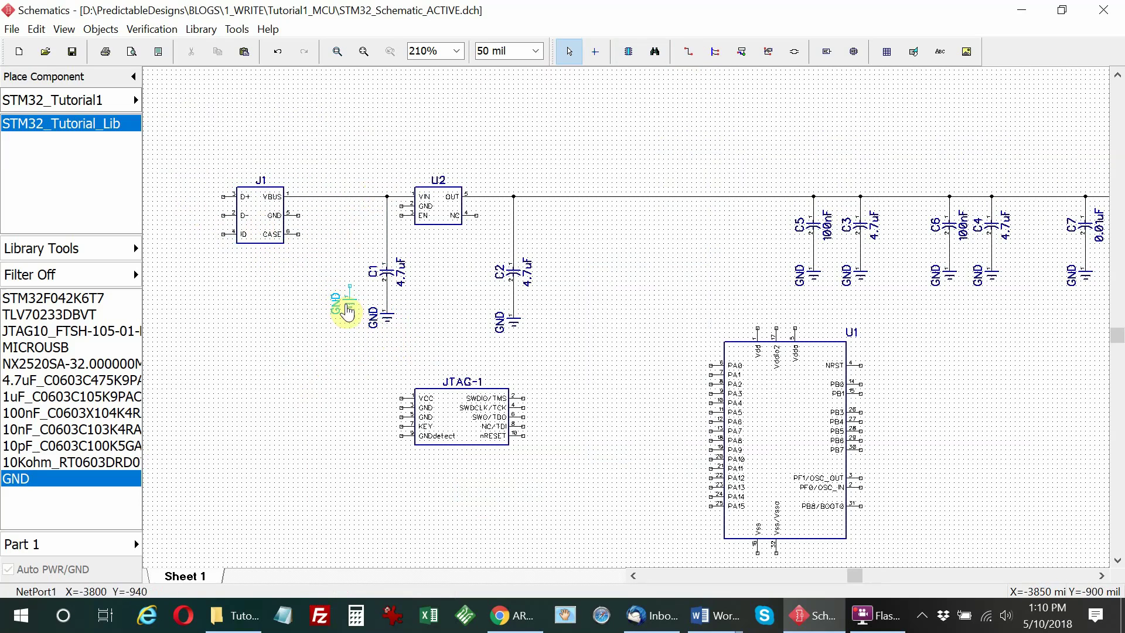
{"action": "left_click_drag", "start_coordinate": [347, 305], "coordinate": [323, 286]}
{"action": "left_click", "coordinate": [269, 296]}
Wire J1's CASE and GND pins together to the GND symbol.
{"action": "left_click", "coordinate": [688, 51]}
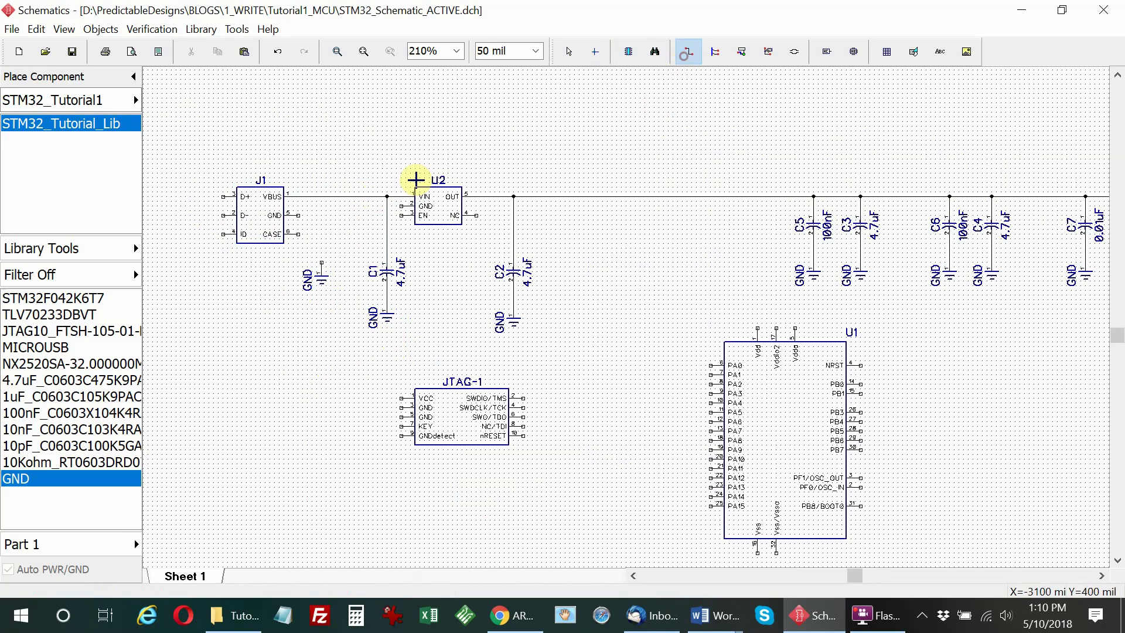
{"action": "left_click", "coordinate": [299, 234]}
{"action": "left_click", "coordinate": [322, 261]}
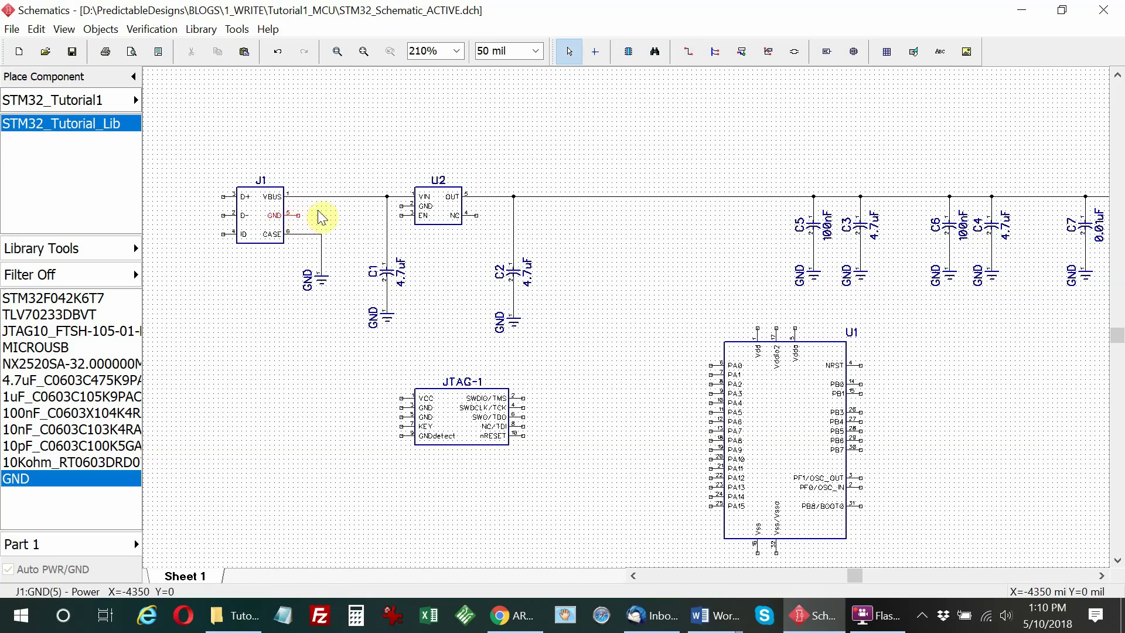
{"action": "left_click", "coordinate": [688, 52]}
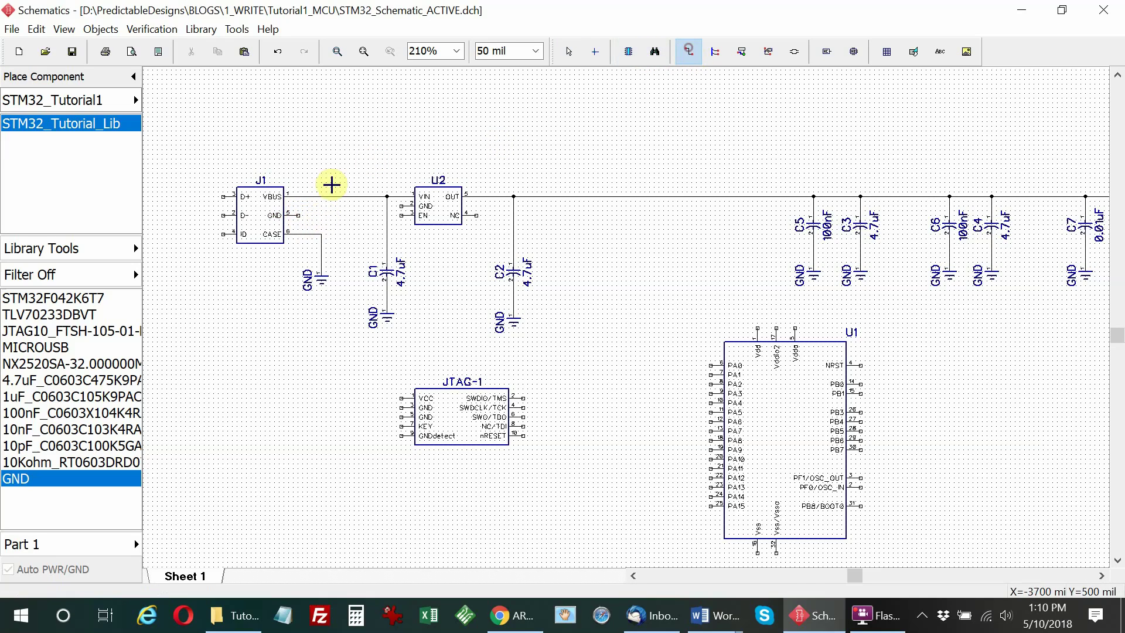
{"action": "left_click", "coordinate": [299, 215]}
{"action": "left_click", "coordinate": [321, 234]}
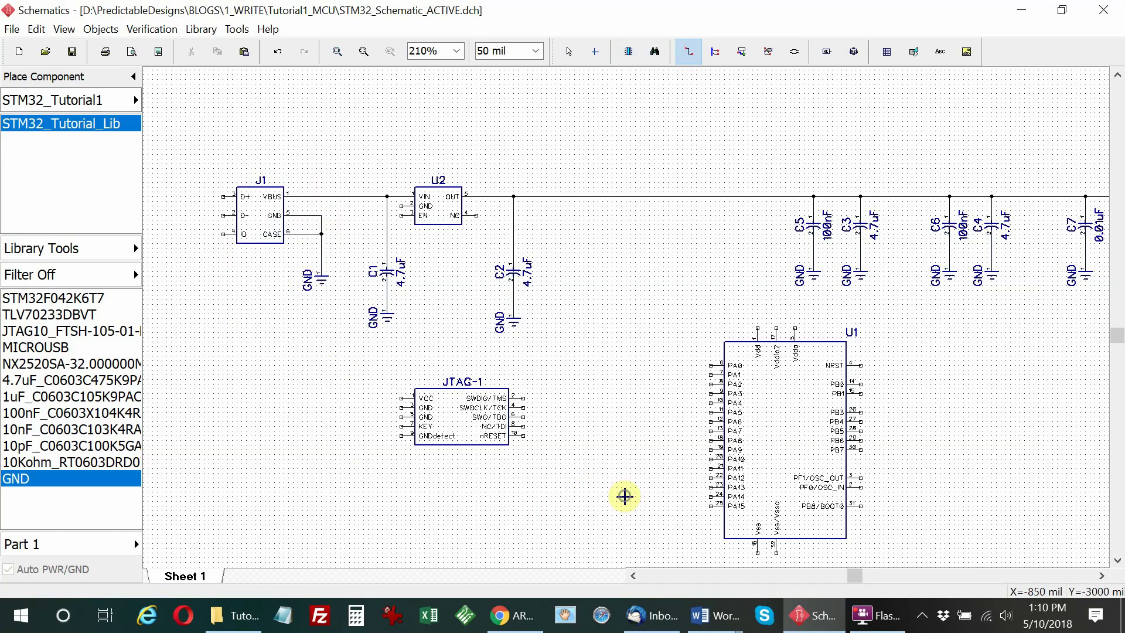
Rename the top supply rail's net to VDD.
{"action": "right_click_drag", "start_coordinate": [623, 495], "coordinate": [495, 409]}
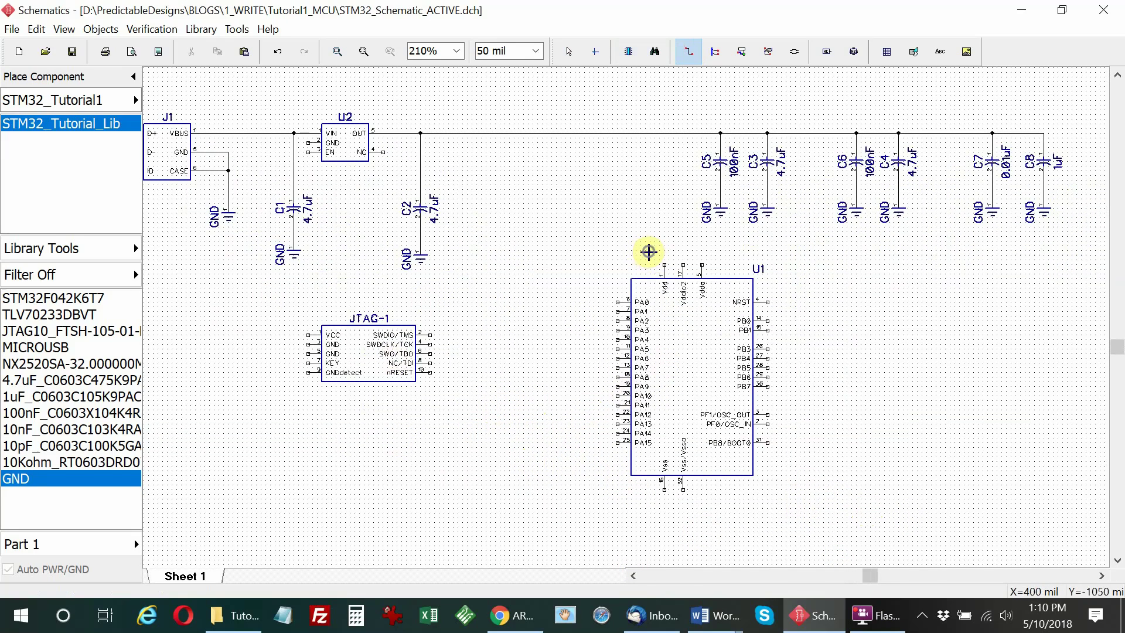
{"action": "scroll", "coordinate": [648, 252], "scroll_direction": "up", "scroll_amount": 2}
{"action": "scroll", "coordinate": [557, 264], "scroll_direction": "right", "scroll_amount": 3}
{"action": "key", "text": "Escape"}
{"action": "left_click", "coordinate": [492, 185]}
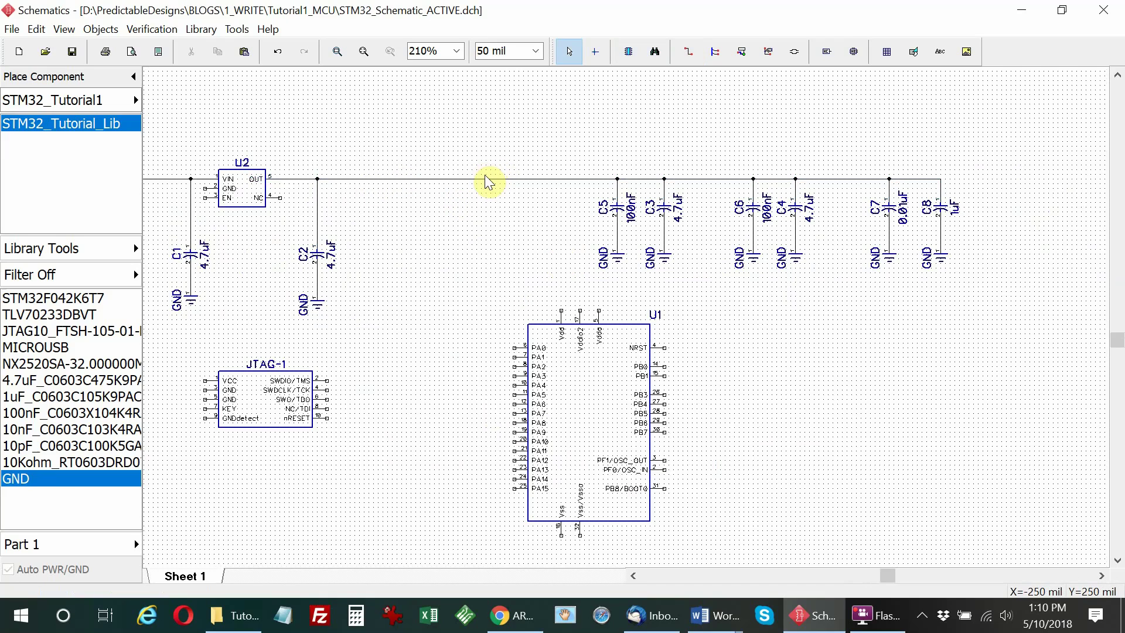
{"action": "right_click", "coordinate": [489, 181]}
{"action": "left_click", "coordinate": [523, 188]}
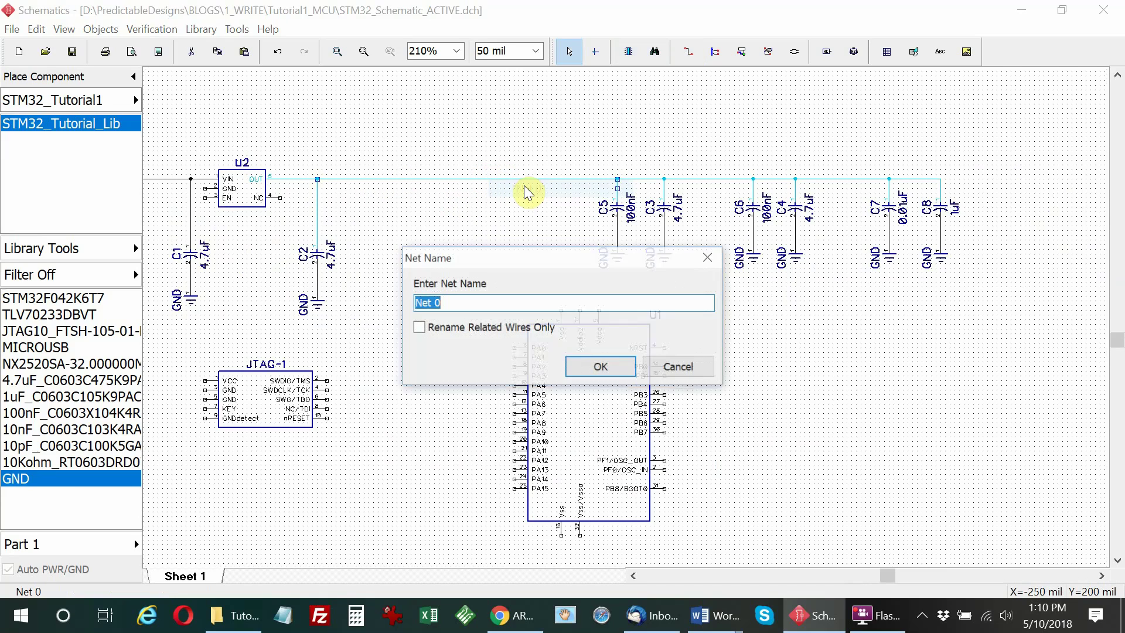
{"action": "key", "text": "Return"}
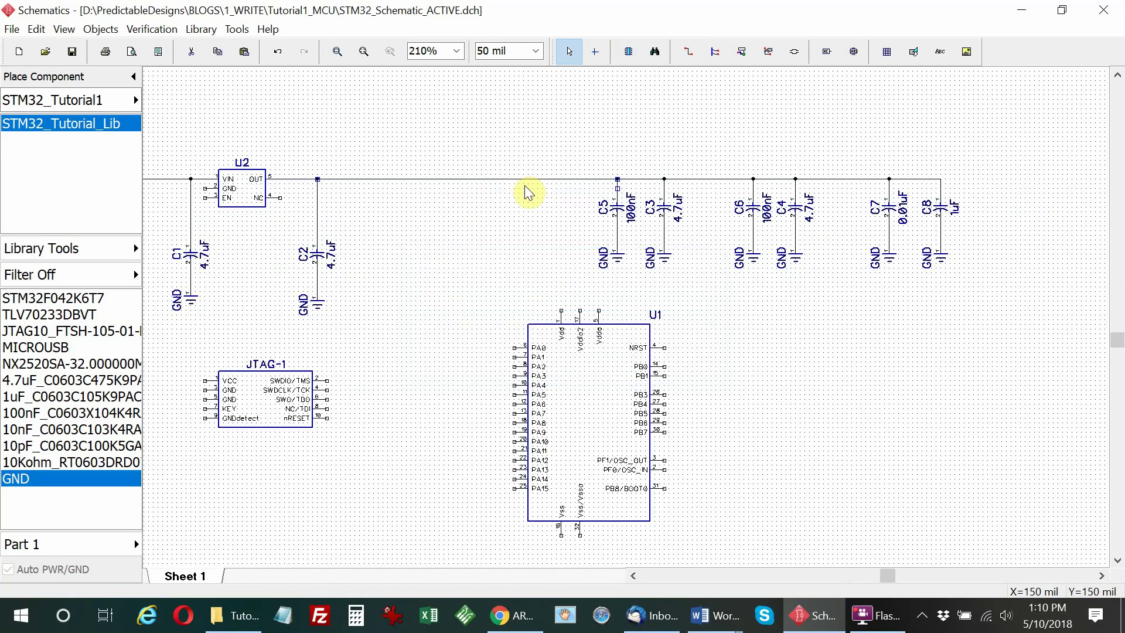
Display the VDD name on the rail and move U1 down away from it.
{"action": "right_click", "coordinate": [481, 179]}
{"action": "left_click", "coordinate": [511, 206]}
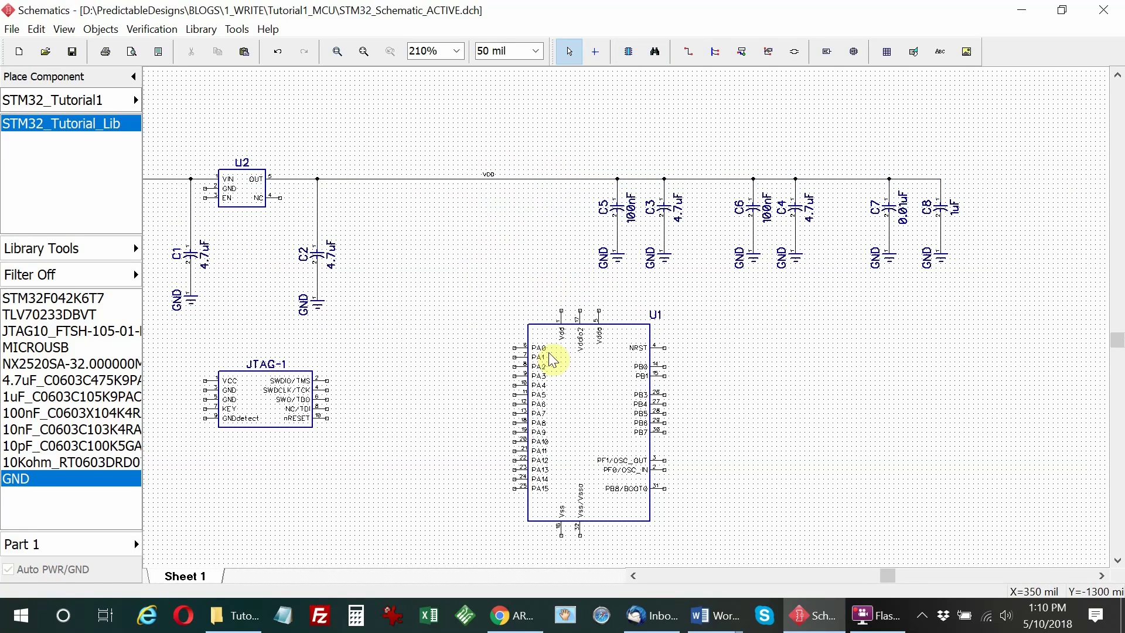
{"action": "left_click_drag", "start_coordinate": [562, 379], "coordinate": [560, 431]}
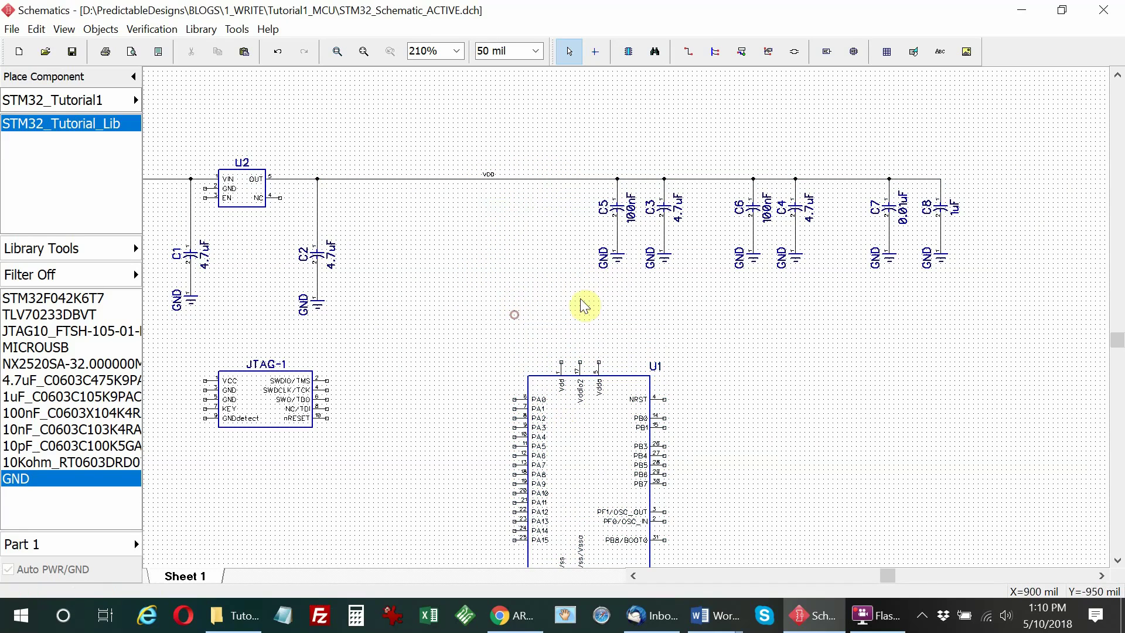
Draw short wire stubs upward from U1's Vdd, Vddio2 and Vdda pins.
{"action": "left_click", "coordinate": [688, 52]}
{"action": "scroll", "coordinate": [547, 384], "scroll_direction": "up", "scroll_amount": 5}
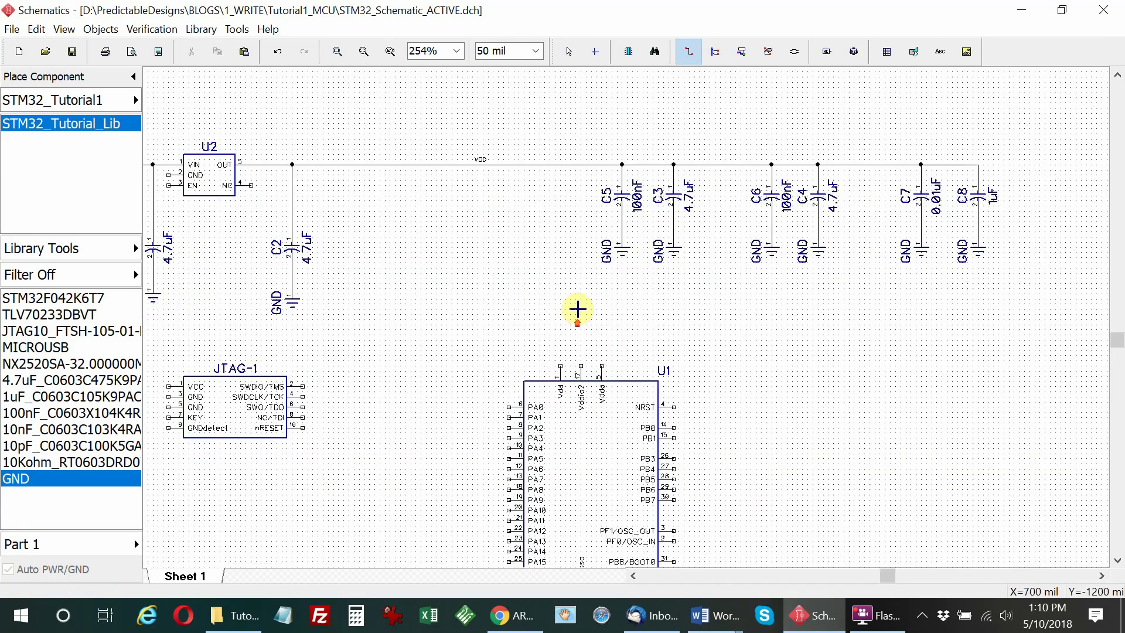
{"action": "left_click", "coordinate": [544, 424]}
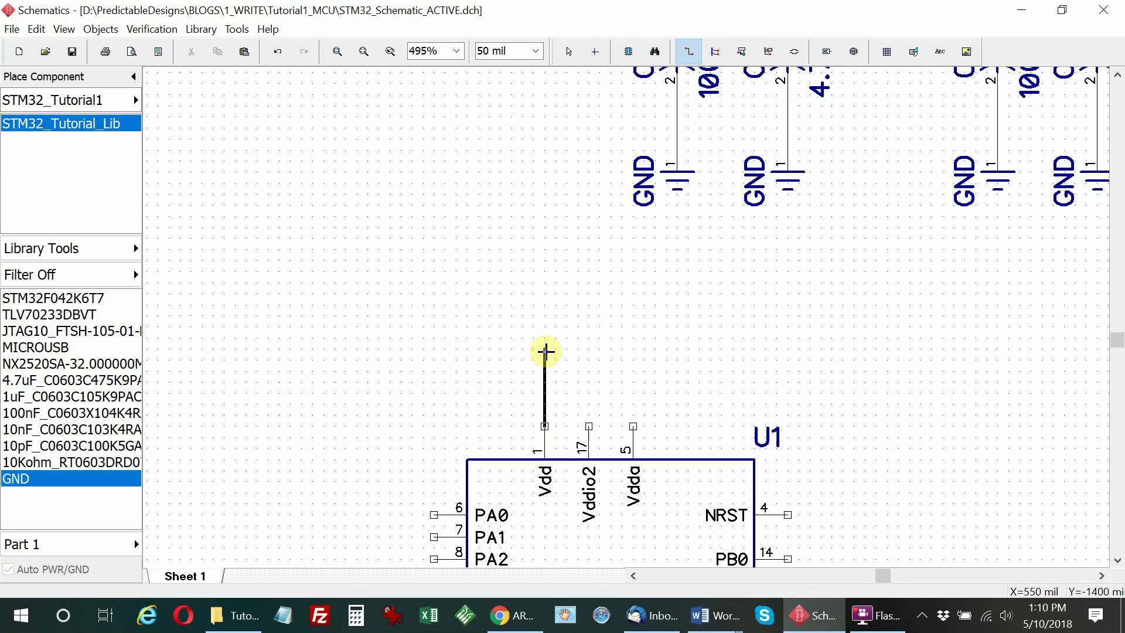
{"action": "right_click", "coordinate": [546, 350]}
{"action": "left_click", "coordinate": [565, 357]}
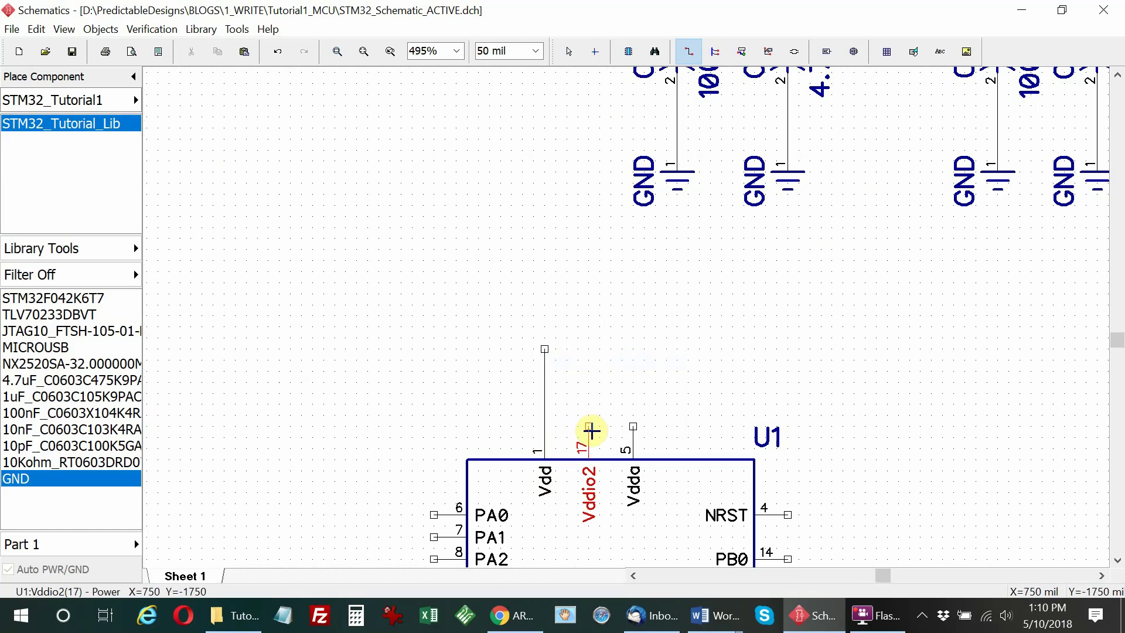
{"action": "left_click", "coordinate": [589, 426]}
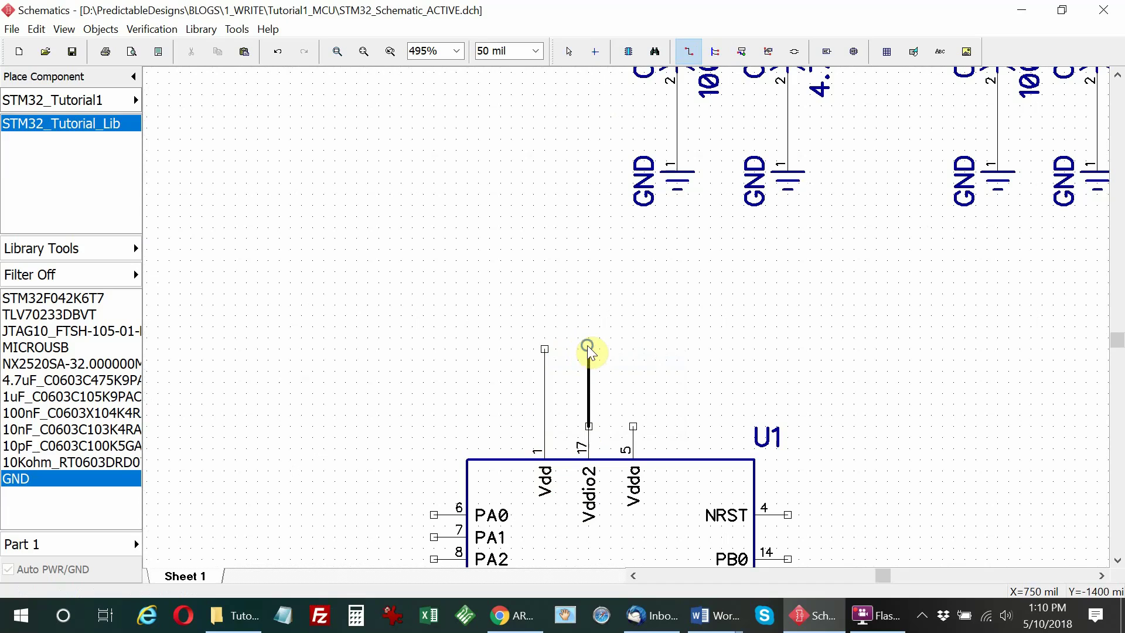
{"action": "right_click", "coordinate": [589, 349]}
{"action": "left_click", "coordinate": [603, 355]}
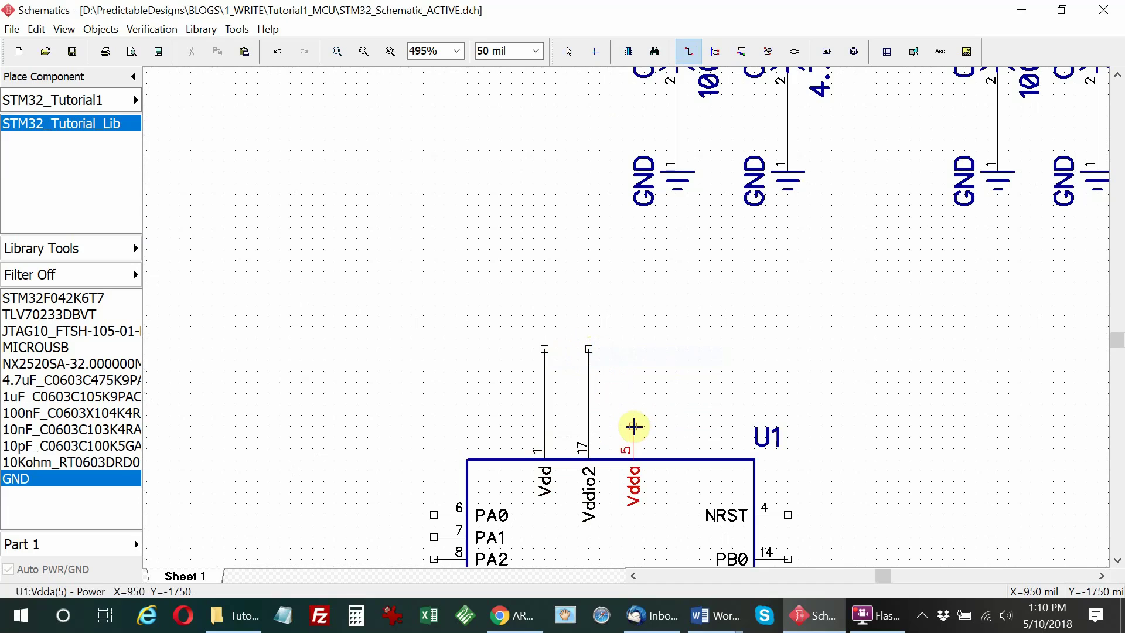
{"action": "left_click", "coordinate": [633, 426]}
{"action": "right_click", "coordinate": [630, 349]}
{"action": "left_click", "coordinate": [654, 358]}
Rename the Vdd and Vddio2 wire nets to VDD, connecting them by name.
{"action": "right_click", "coordinate": [543, 386]}
{"action": "left_click", "coordinate": [544, 375]}
{"action": "right_click", "coordinate": [544, 373]}
{"action": "left_click", "coordinate": [635, 95]}
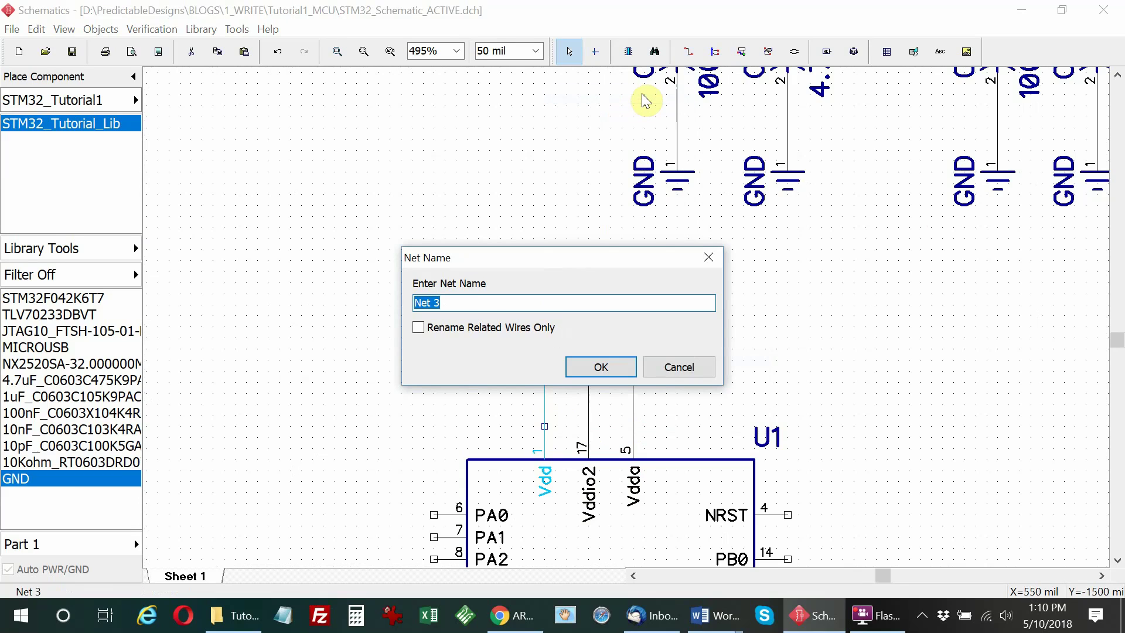
{"action": "type", "text": "VDD"}
{"action": "key", "text": "Return"}
{"action": "key", "text": "Return"}
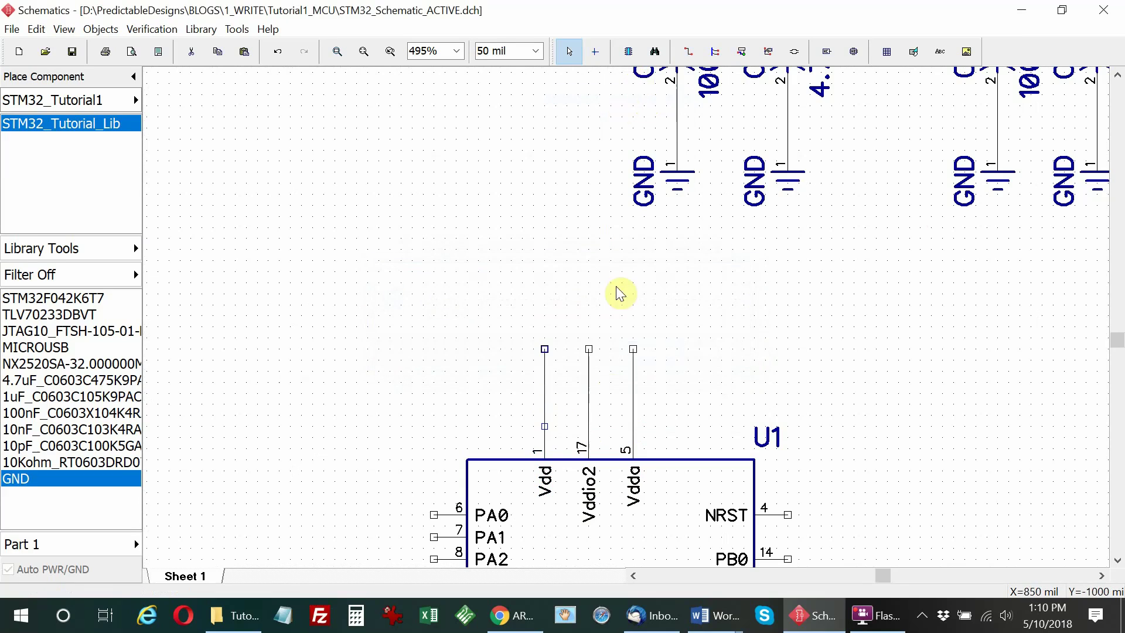
{"action": "left_click", "coordinate": [588, 390]}
{"action": "right_click", "coordinate": [588, 390]}
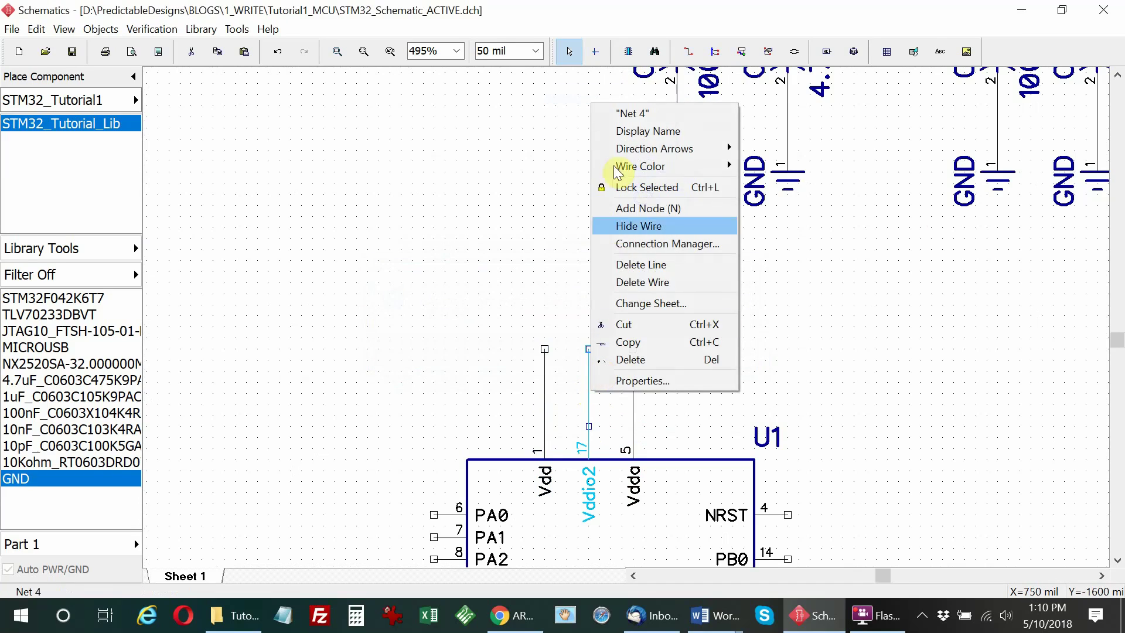
{"action": "left_click", "coordinate": [629, 113]}
{"action": "type", "text": "VDD"}
{"action": "key", "text": "Return"}
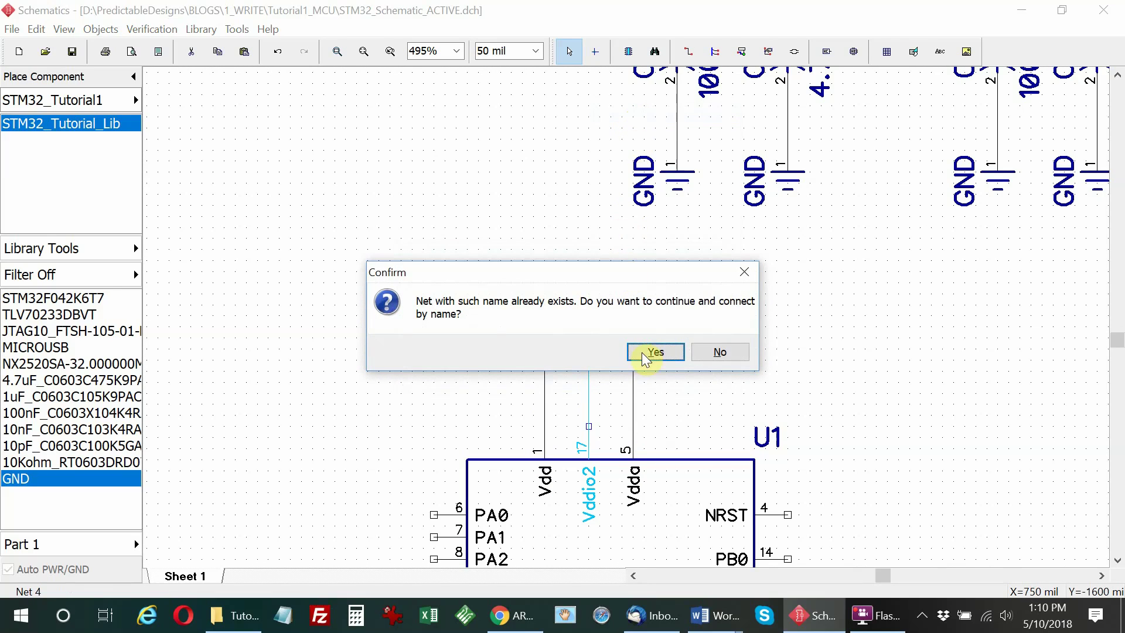
{"action": "left_click", "coordinate": [651, 352]}
Rename the Vdda wire's net to VDD as well.
{"action": "left_click", "coordinate": [633, 380]}
{"action": "right_click", "coordinate": [633, 381]}
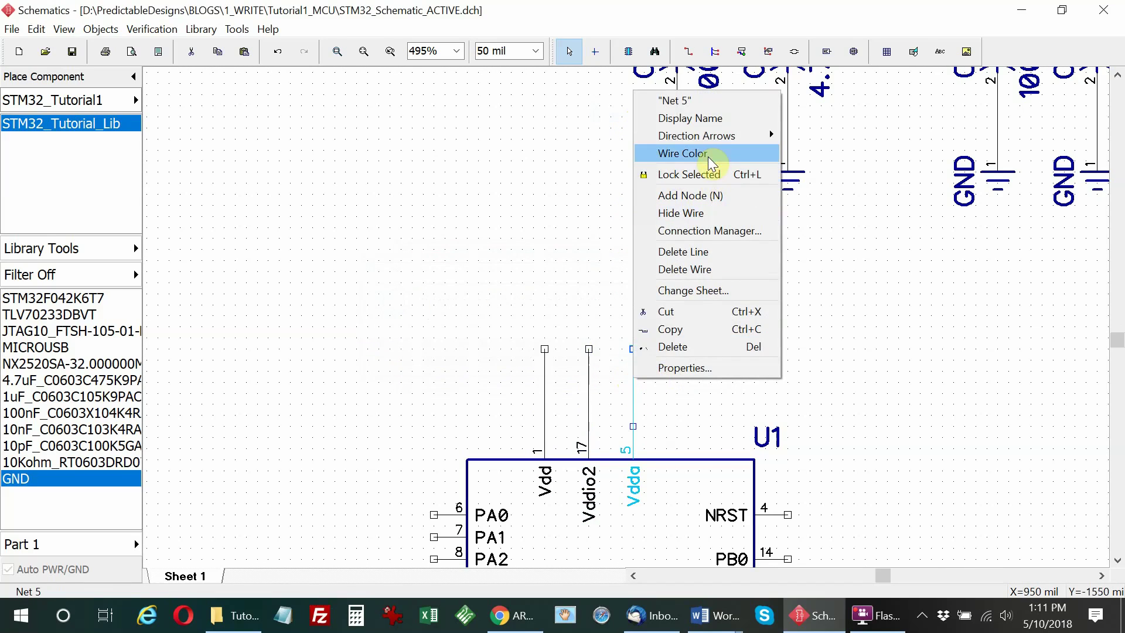
{"action": "left_click", "coordinate": [702, 98]}
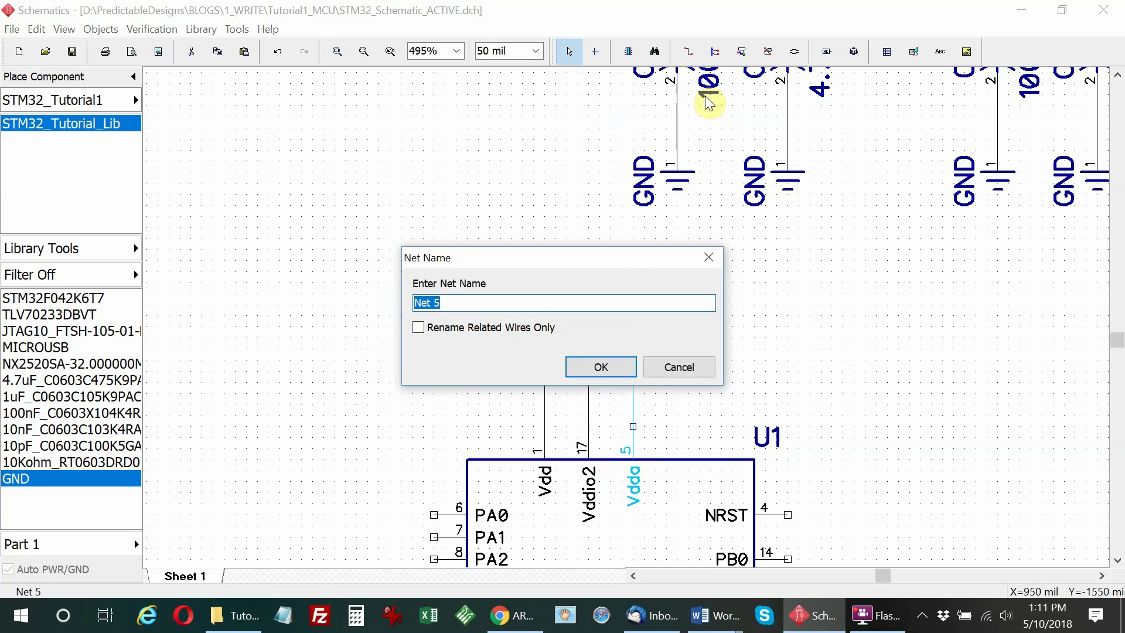
{"action": "type", "text": "VDD"}
{"action": "key", "text": "Return"}
{"action": "key", "text": "Return"}
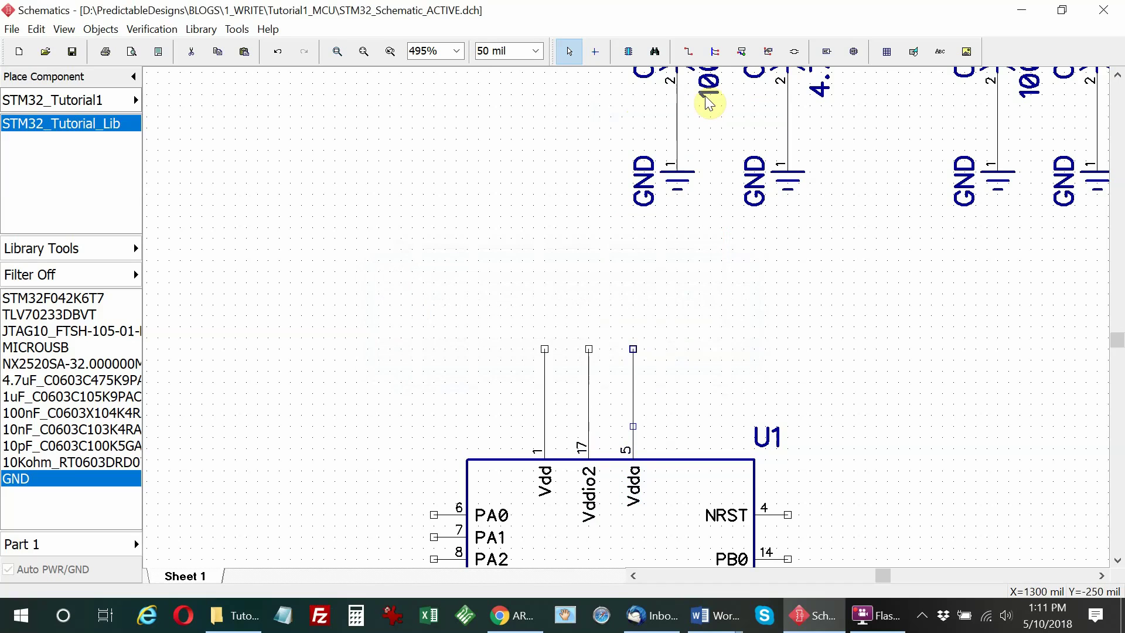
{"action": "left_click", "coordinate": [670, 389]}
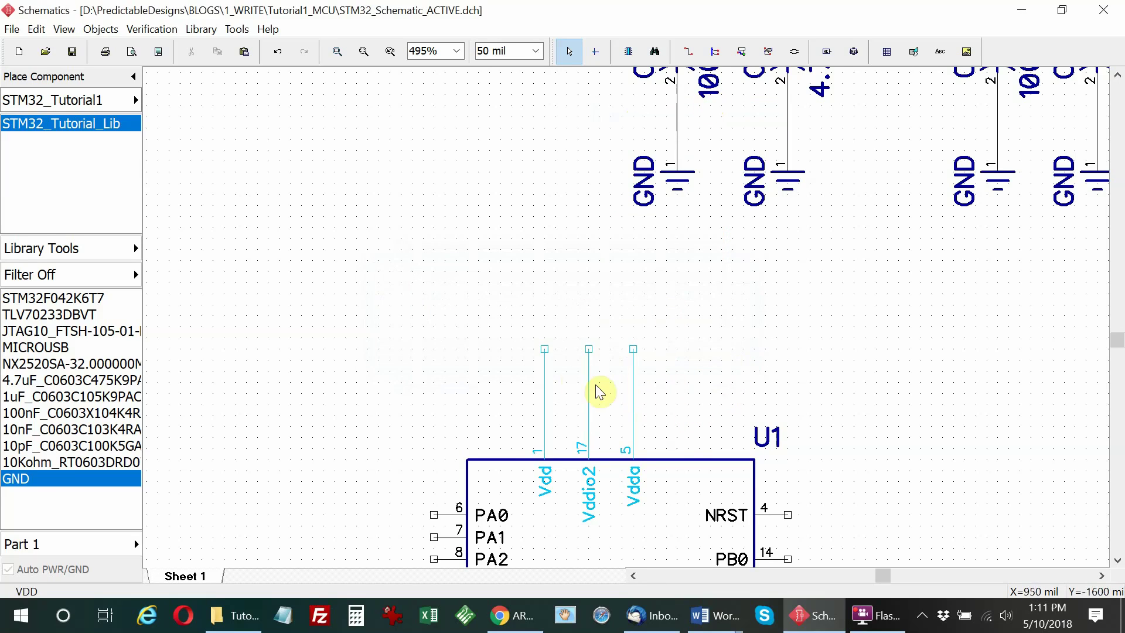
Show the VDD net label on the Vdd, Vddio2 and Vdda wires.
{"action": "right_click", "coordinate": [545, 384]}
{"action": "left_click", "coordinate": [597, 124]}
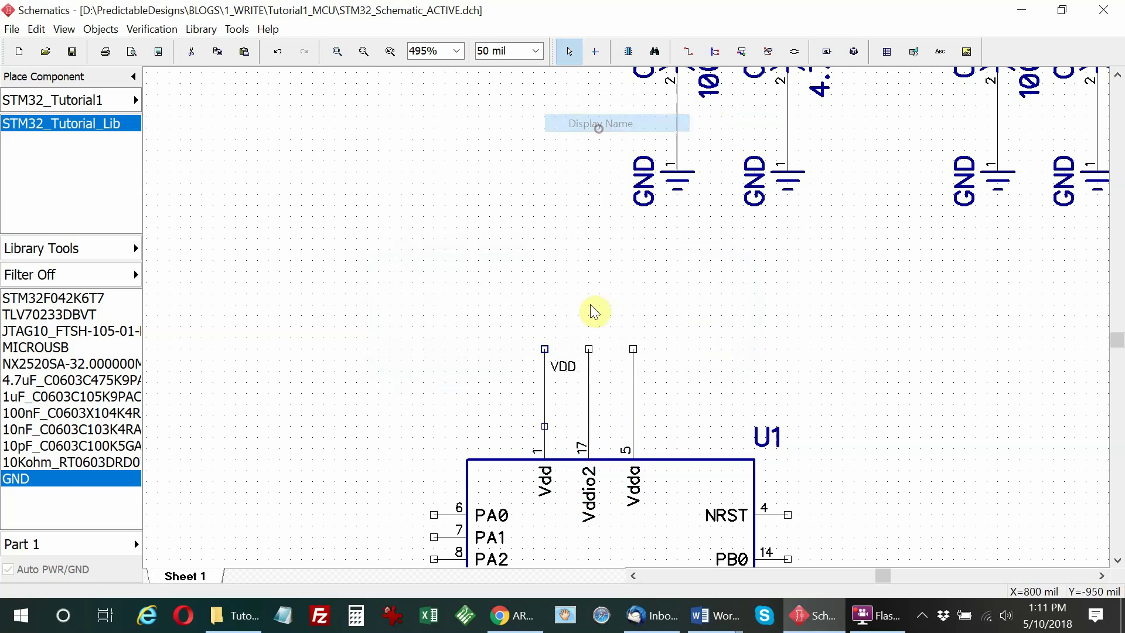
{"action": "right_click", "coordinate": [587, 389]}
{"action": "left_click", "coordinate": [656, 130]}
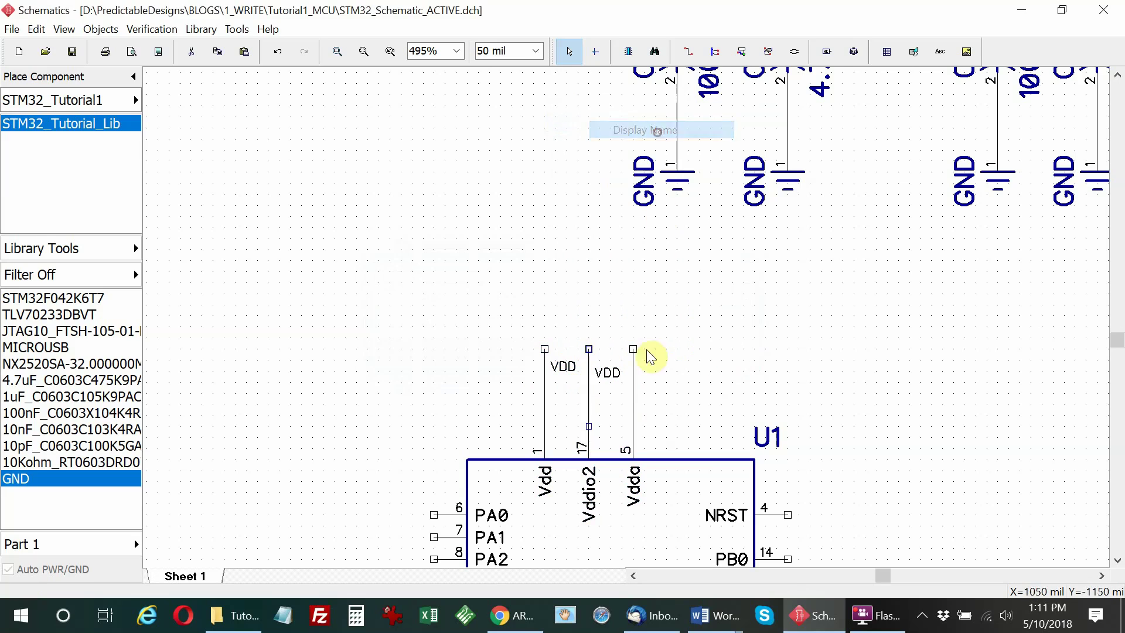
{"action": "right_click", "coordinate": [633, 390]}
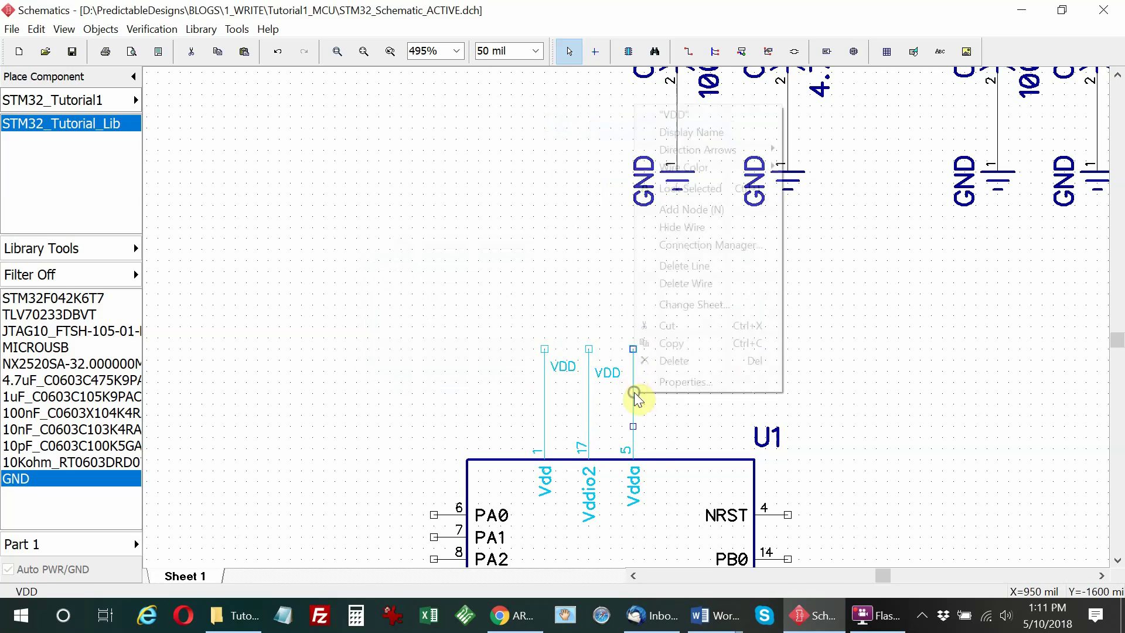
{"action": "left_click", "coordinate": [701, 132]}
Move the three VDD labels above the pins and rotate them vertical.
{"action": "left_click_drag", "start_coordinate": [557, 370], "coordinate": [542, 342]}
{"action": "left_click_drag", "start_coordinate": [605, 371], "coordinate": [593, 343]}
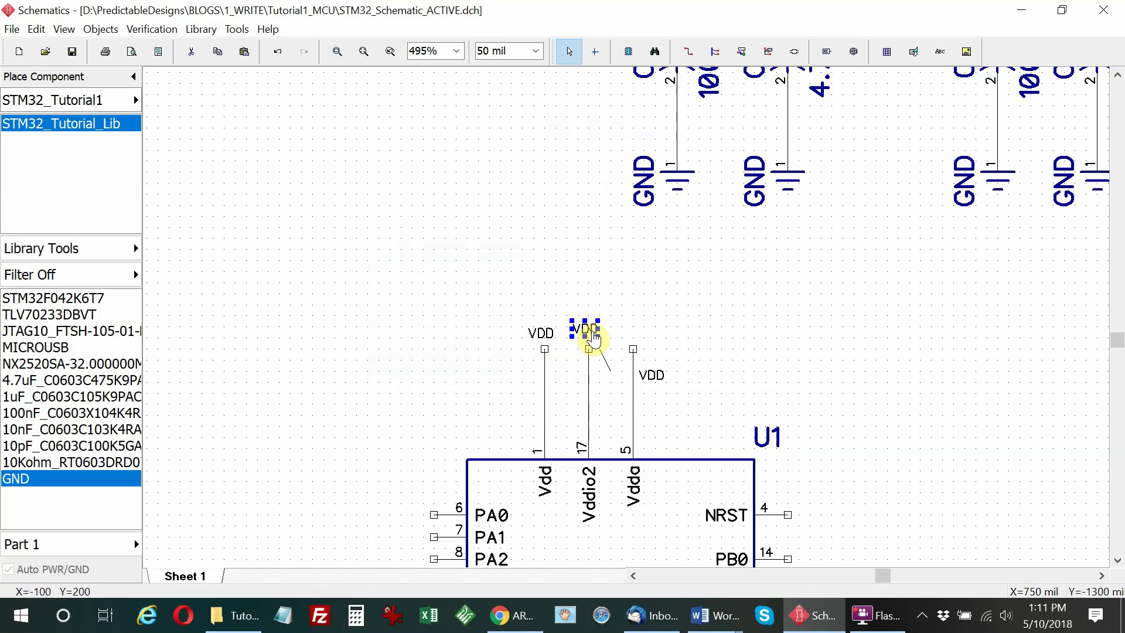
{"action": "left_click_drag", "start_coordinate": [656, 376], "coordinate": [644, 341]}
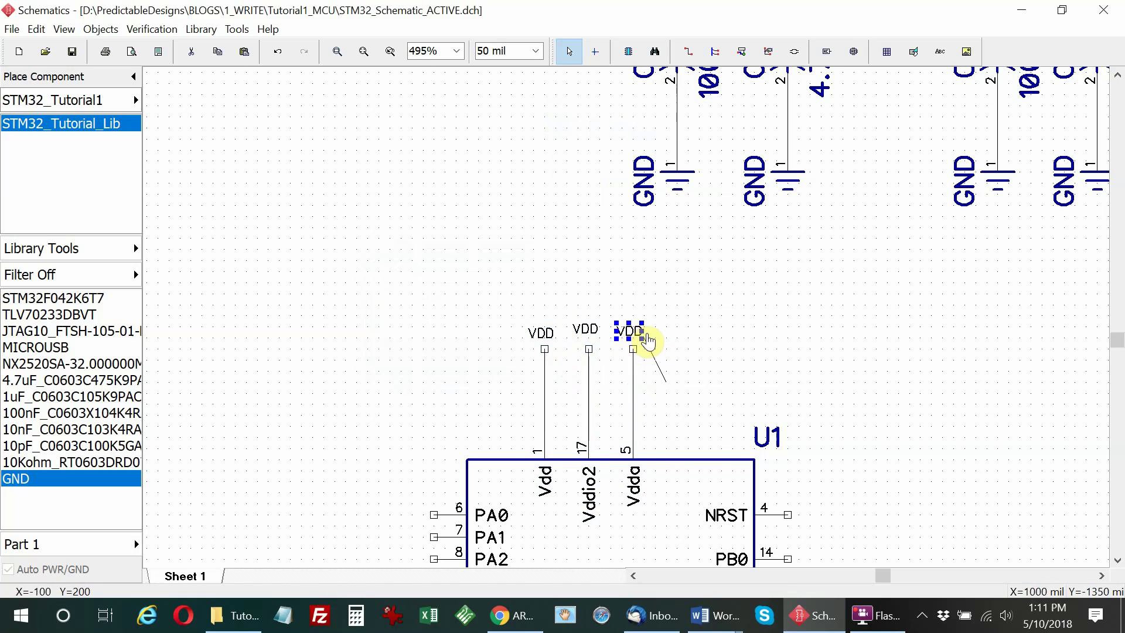
{"action": "left_click", "coordinate": [697, 427]}
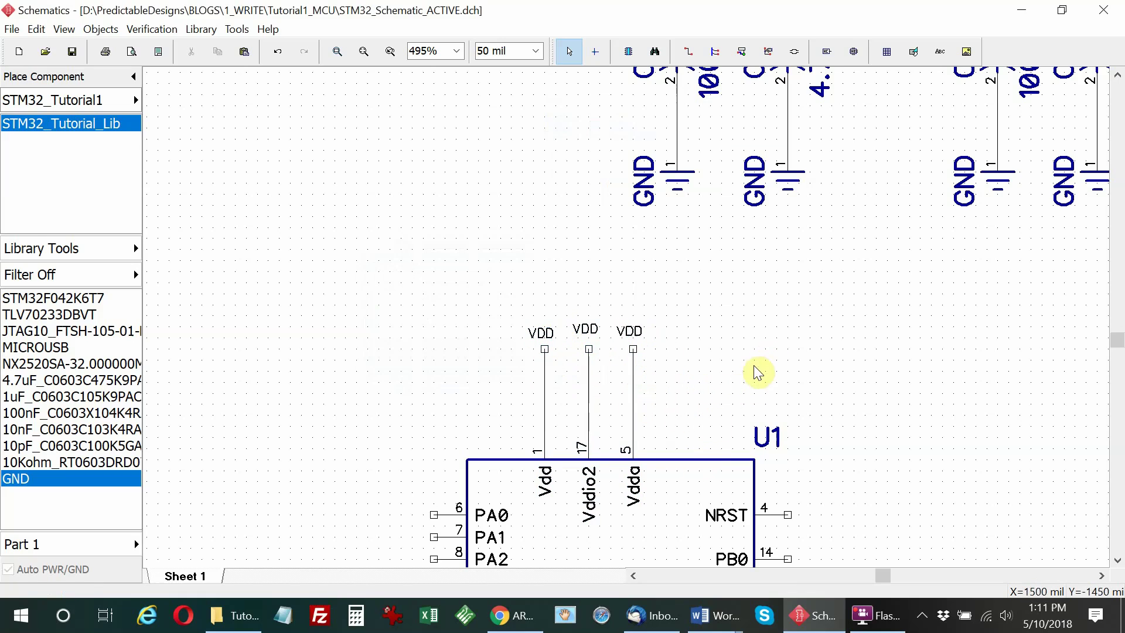
{"action": "left_click_drag", "start_coordinate": [482, 294], "coordinate": [668, 340]}
{"action": "key", "text": "r"}
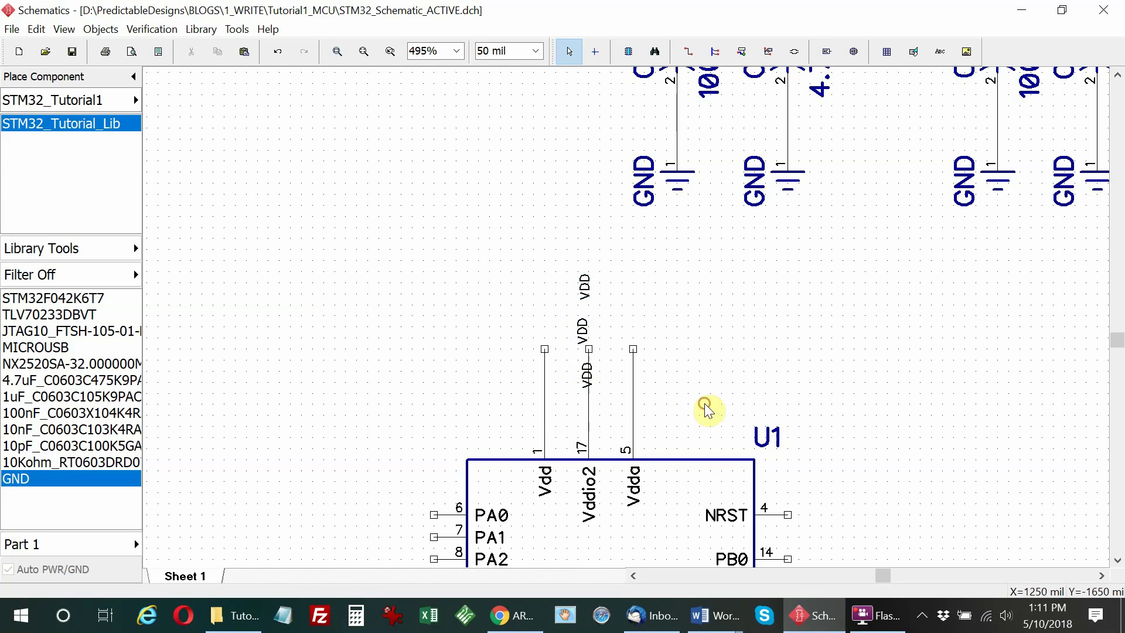
Position each vertical VDD label beside its Vdd, Vddio2 and Vdda wire.
{"action": "left_click", "coordinate": [586, 379]}
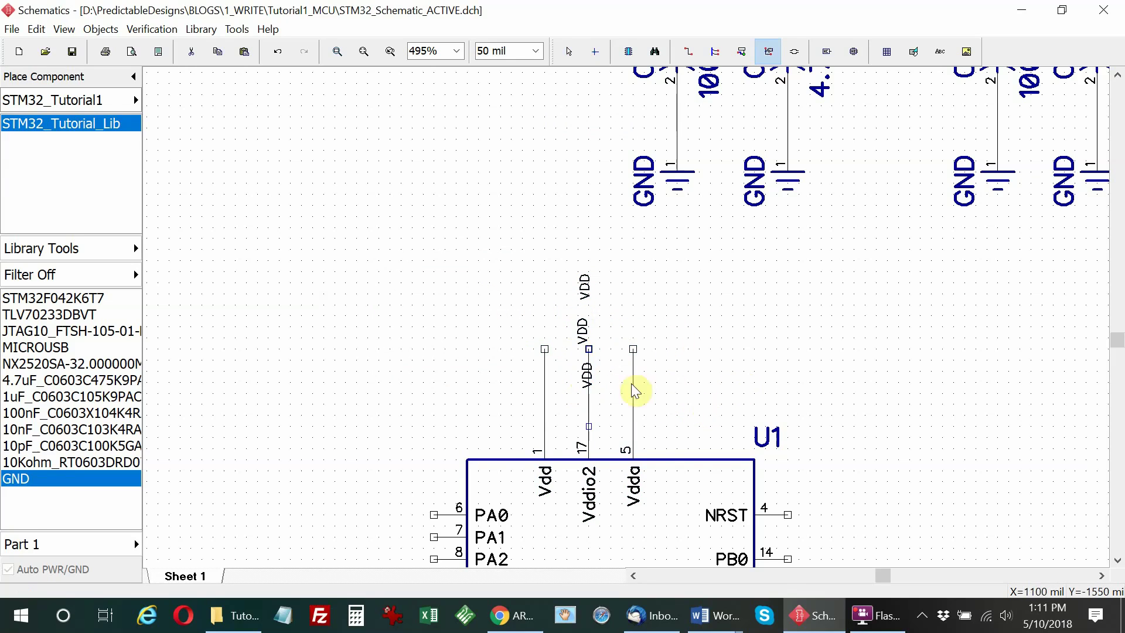
{"action": "left_click", "coordinate": [584, 376]}
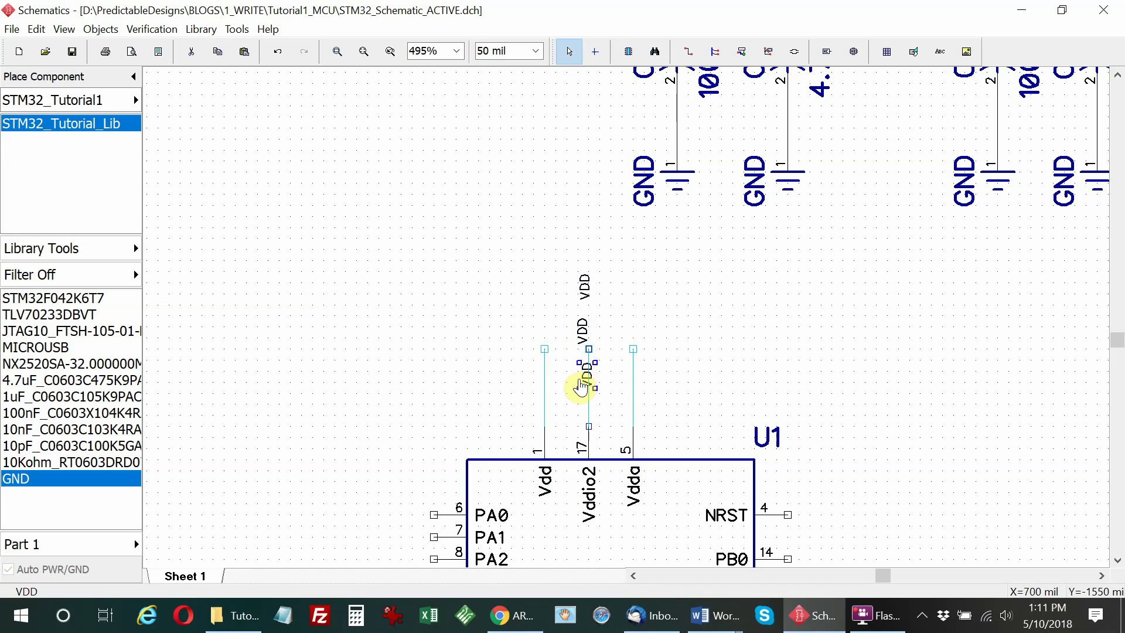
{"action": "left_click_drag", "start_coordinate": [582, 386], "coordinate": [527, 388]}
{"action": "left_click_drag", "start_coordinate": [573, 339], "coordinate": [569, 384]}
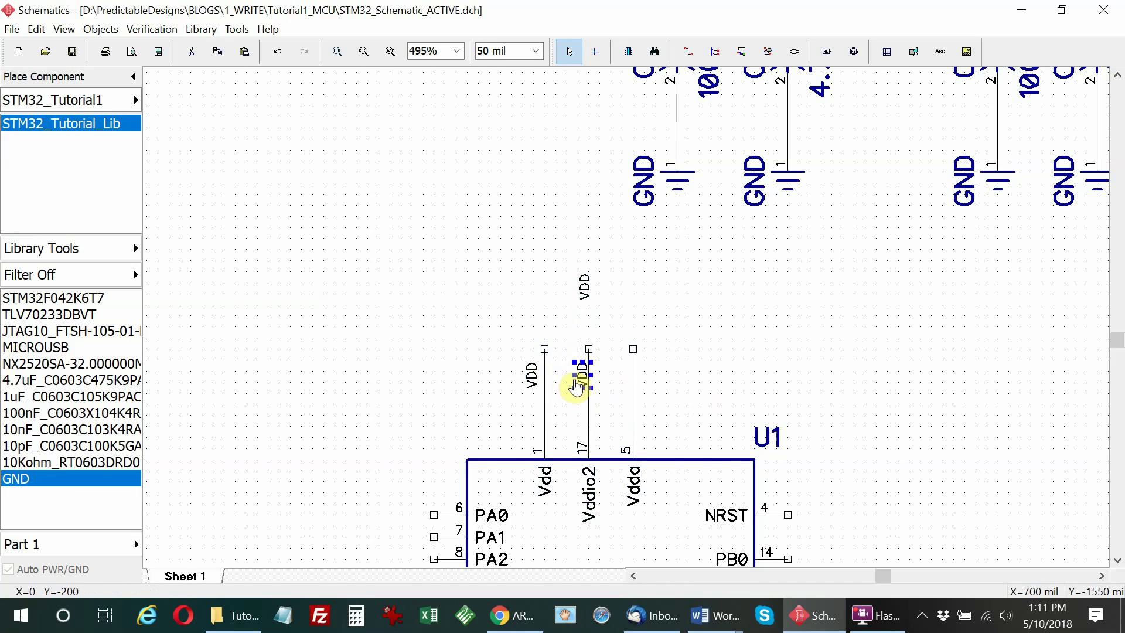
{"action": "left_click_drag", "start_coordinate": [590, 288], "coordinate": [624, 380]}
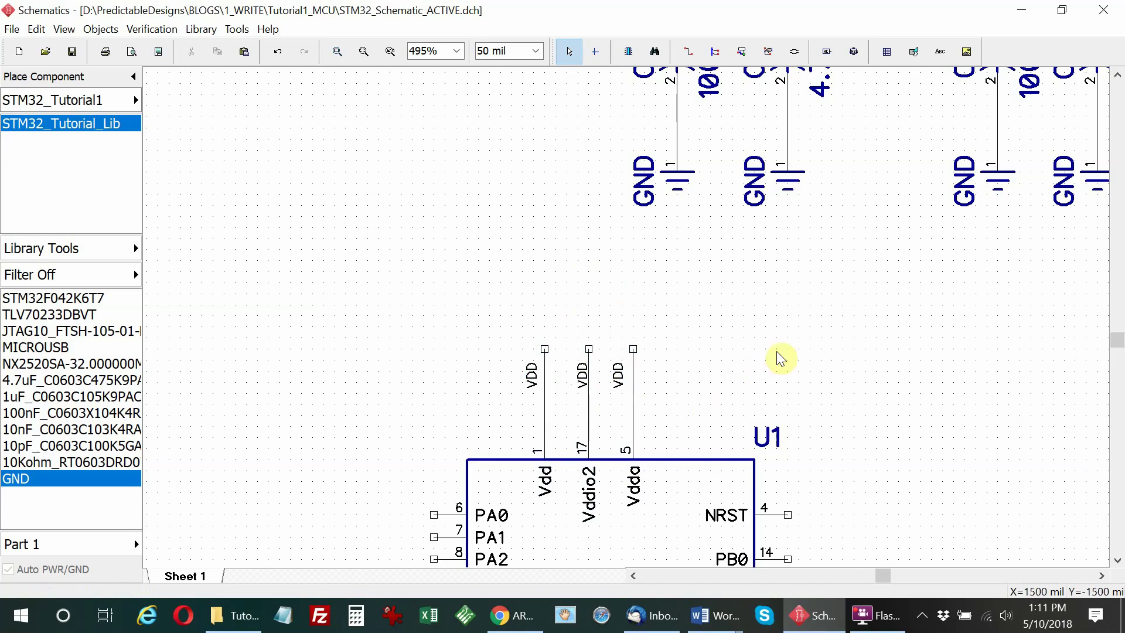
Add a 'Place near pin 1' text note above capacitors C5 and C3.
{"action": "scroll", "coordinate": [835, 321], "scroll_direction": "down", "scroll_amount": 2}
{"action": "scroll", "coordinate": [909, 377], "scroll_direction": "down", "scroll_amount": 1}
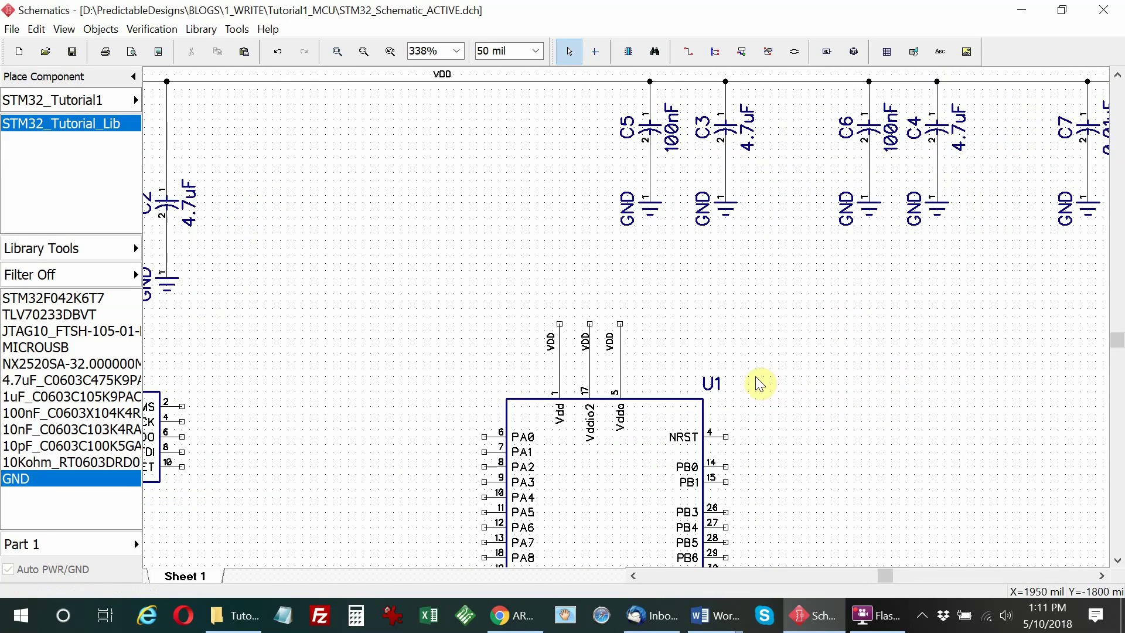
{"action": "scroll", "coordinate": [891, 319], "scroll_direction": "down", "scroll_amount": 1}
{"action": "middle_click_drag", "start_coordinate": [873, 356], "coordinate": [754, 384]}
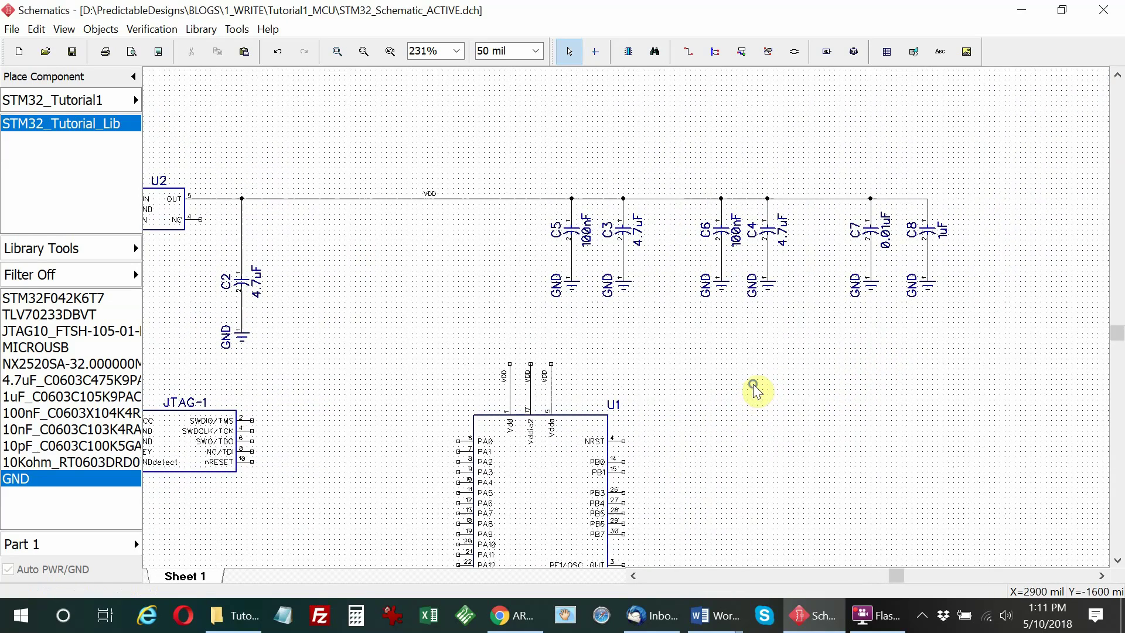
{"action": "left_click", "coordinate": [943, 52]}
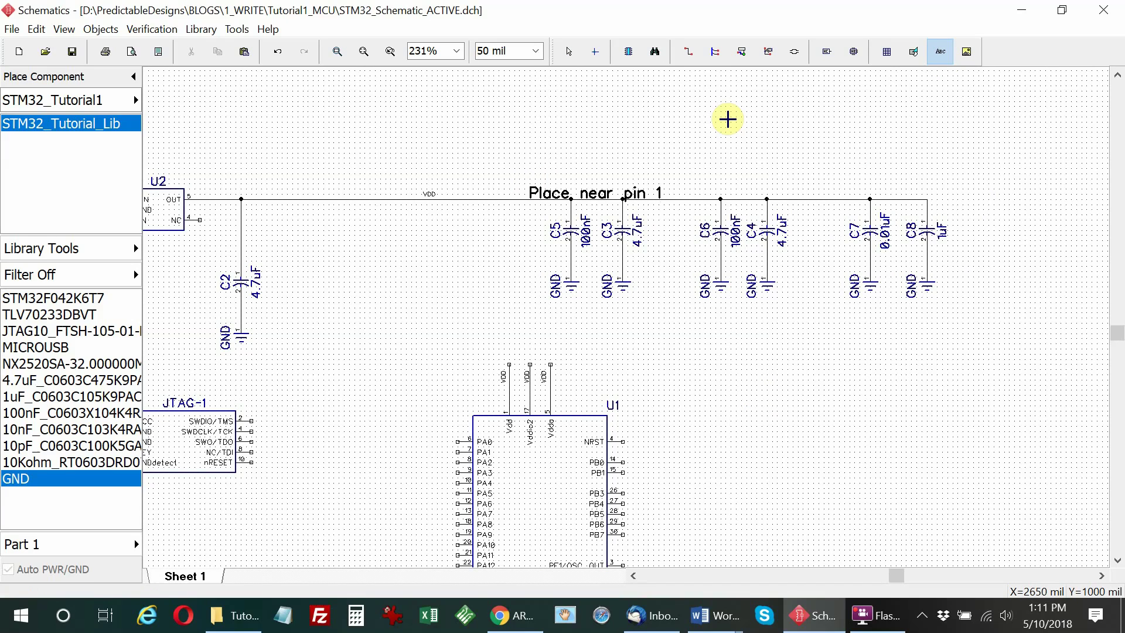
{"action": "key", "text": "Escape"}
{"action": "mouse_move", "coordinate": [610, 192]}
{"action": "left_mouse_down"}
{"action": "mouse_move", "coordinate": [598, 170]}
{"action": "mouse_move", "coordinate": [612, 179]}
{"action": "left_mouse_up"}
{"action": "left_click", "coordinate": [633, 309]}
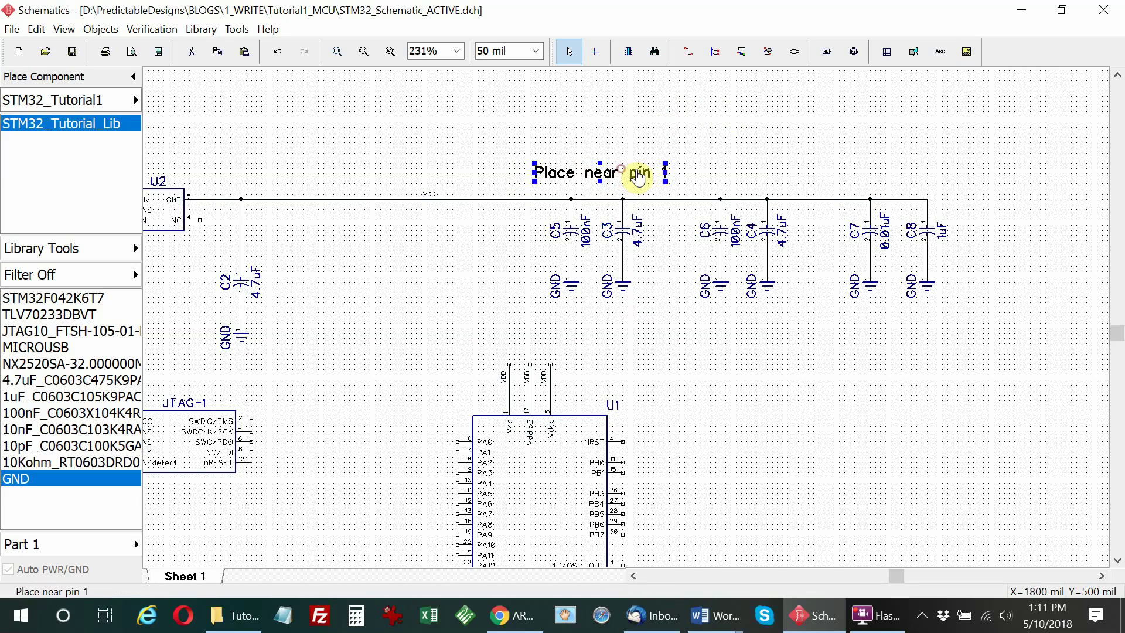
Duplicate the note beside C6/C4 and change it to 'Place near pin 17'.
{"action": "key", "text": "ctrl+d"}
{"action": "left_click_drag", "start_coordinate": [652, 198], "coordinate": [793, 187]}
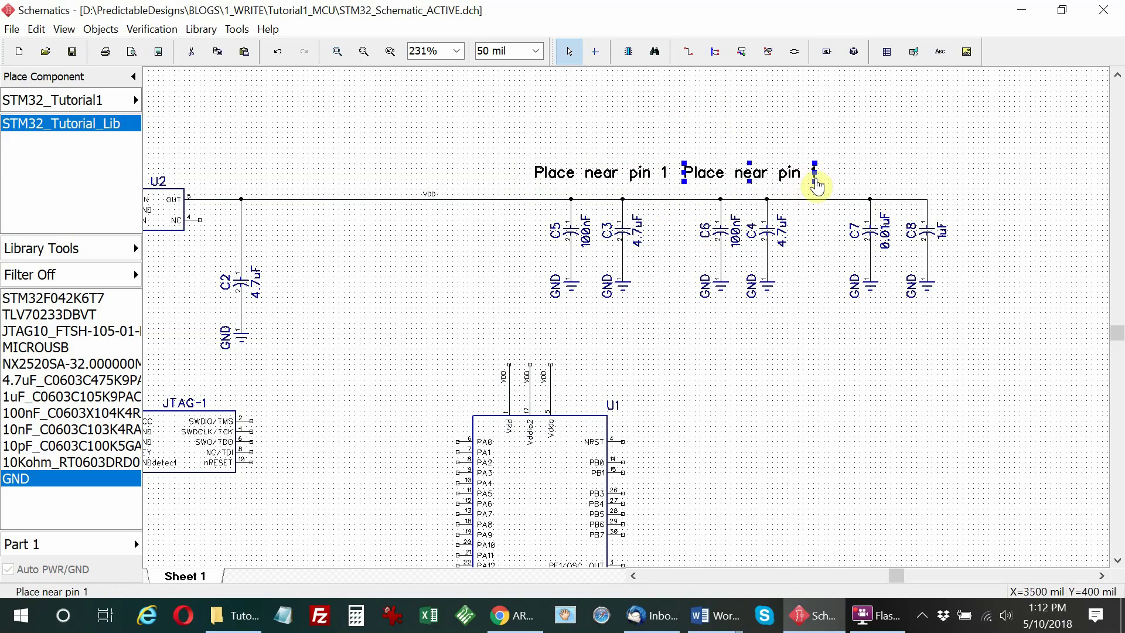
{"action": "double_click", "coordinate": [802, 183]}
{"action": "left_click", "coordinate": [619, 310]}
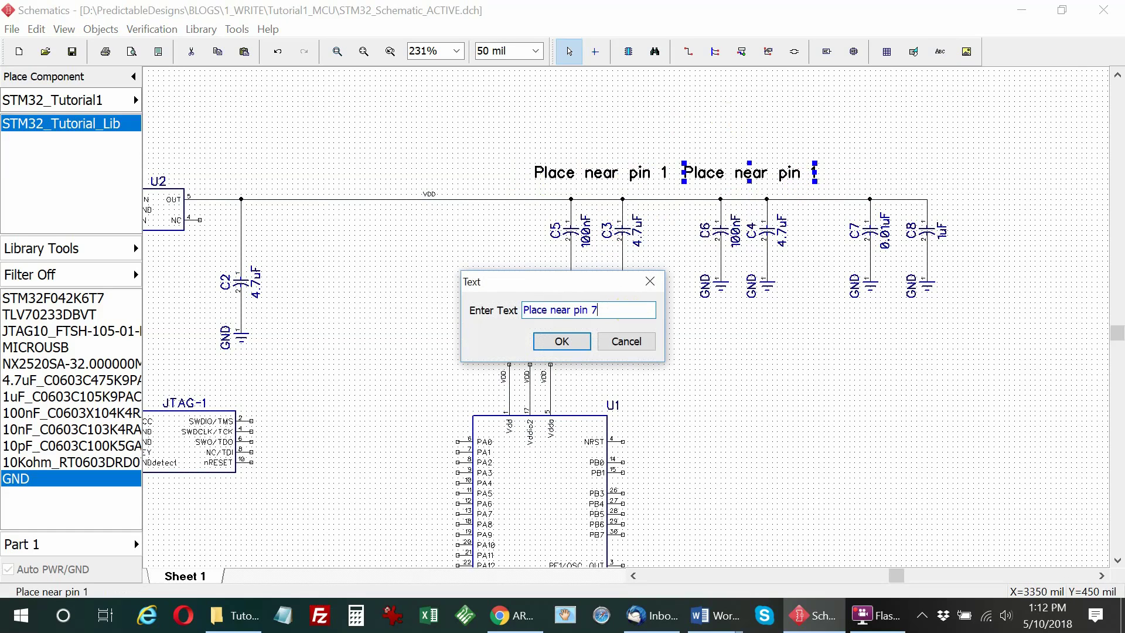
{"action": "type", "text": "7"}
{"action": "key", "text": "Return"}
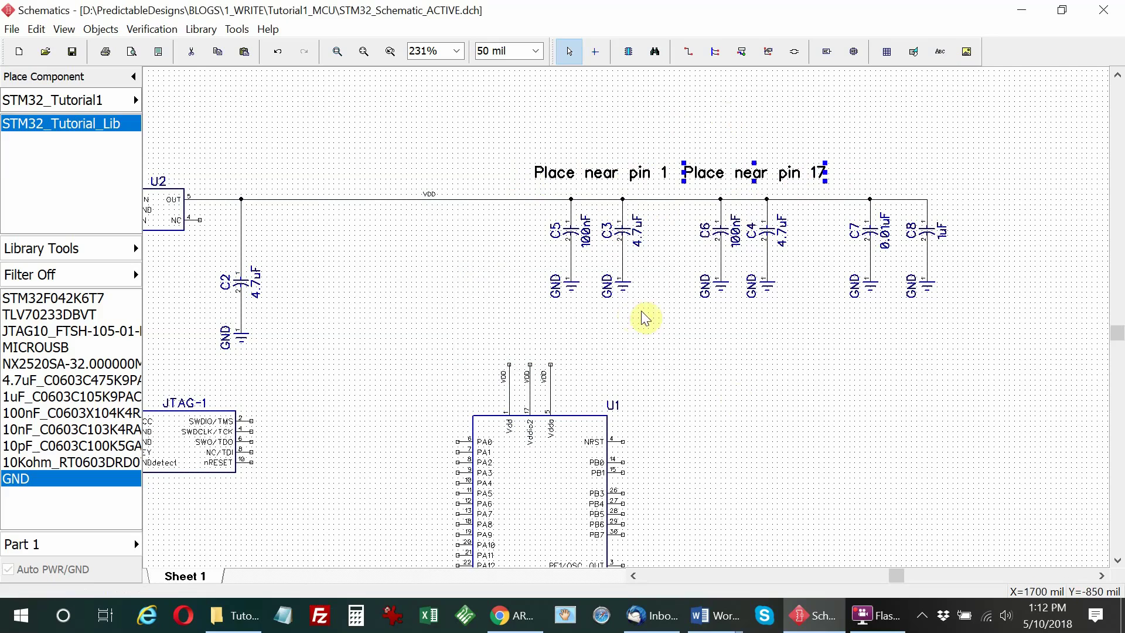
Copy the note over C7/C8 and change it to 'Place near pin 5'.
{"action": "left_click_drag", "start_coordinate": [801, 178], "coordinate": [969, 186]}
{"action": "double_click", "coordinate": [966, 183]}
{"action": "left_click", "coordinate": [620, 312]}
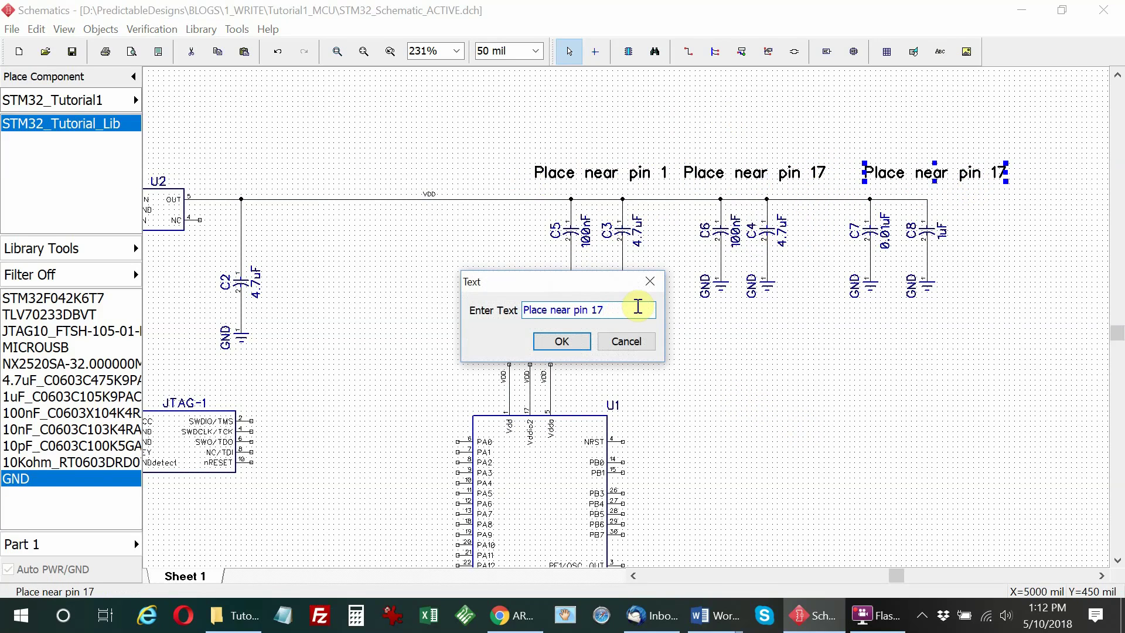
{"action": "type", "text": "5"}
{"action": "key", "text": "Return"}
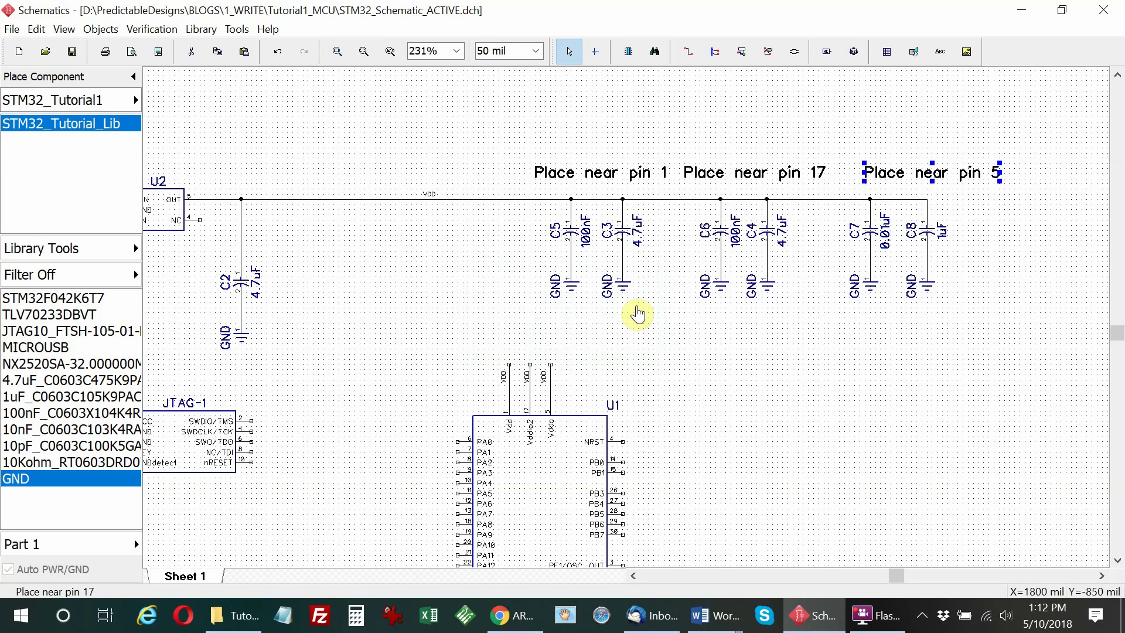
Set all three notes to font size 6.
{"action": "left_click", "coordinate": [600, 173]}
{"action": "left_click", "coordinate": [747, 173], "text": "ctrl"}
{"action": "left_click", "coordinate": [934, 182], "text": "ctrl"}
{"action": "right_click", "coordinate": [943, 181]}
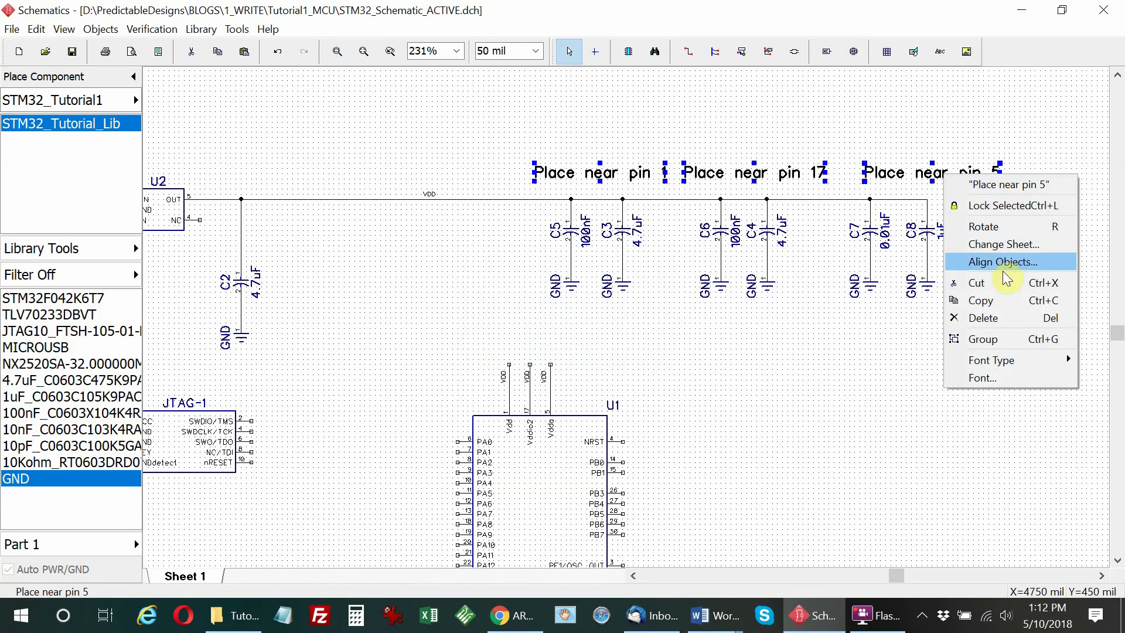
{"action": "left_click", "coordinate": [1009, 380]}
{"action": "left_click", "coordinate": [634, 228]}
{"action": "left_click", "coordinate": [637, 244]}
{"action": "left_click", "coordinate": [638, 244]}
{"action": "left_click", "coordinate": [638, 244]}
{"action": "left_click", "coordinate": [596, 249]}
{"action": "left_click", "coordinate": [537, 427]}
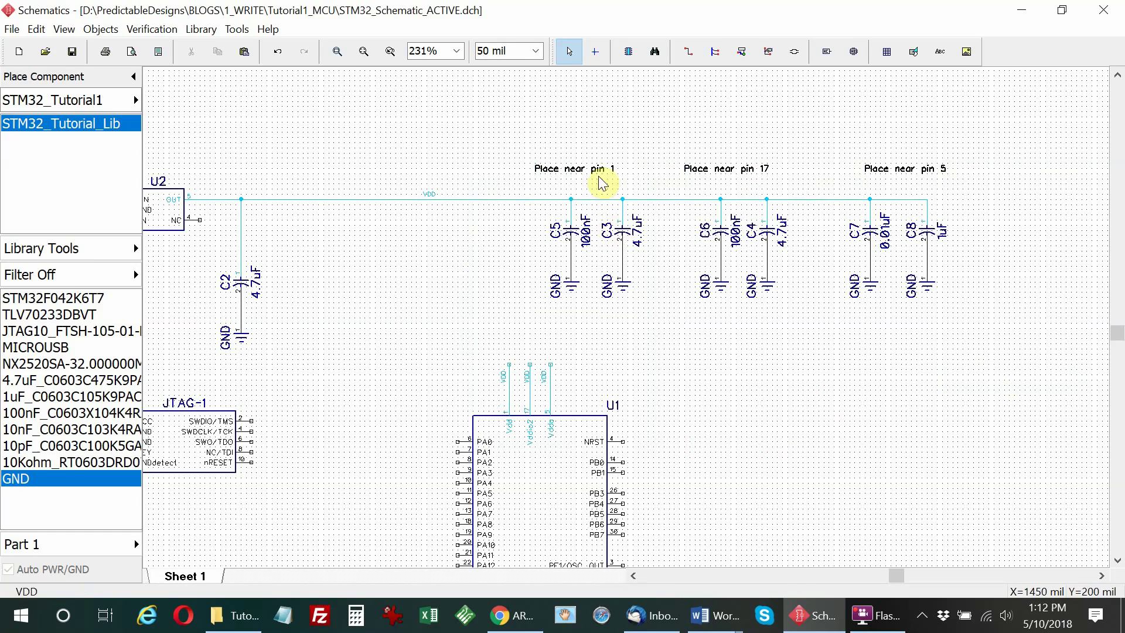
Move the pin 1, pin 17 and pin 5 notes down onto the VDD wire.
{"action": "left_click_drag", "start_coordinate": [591, 169], "coordinate": [617, 190]}
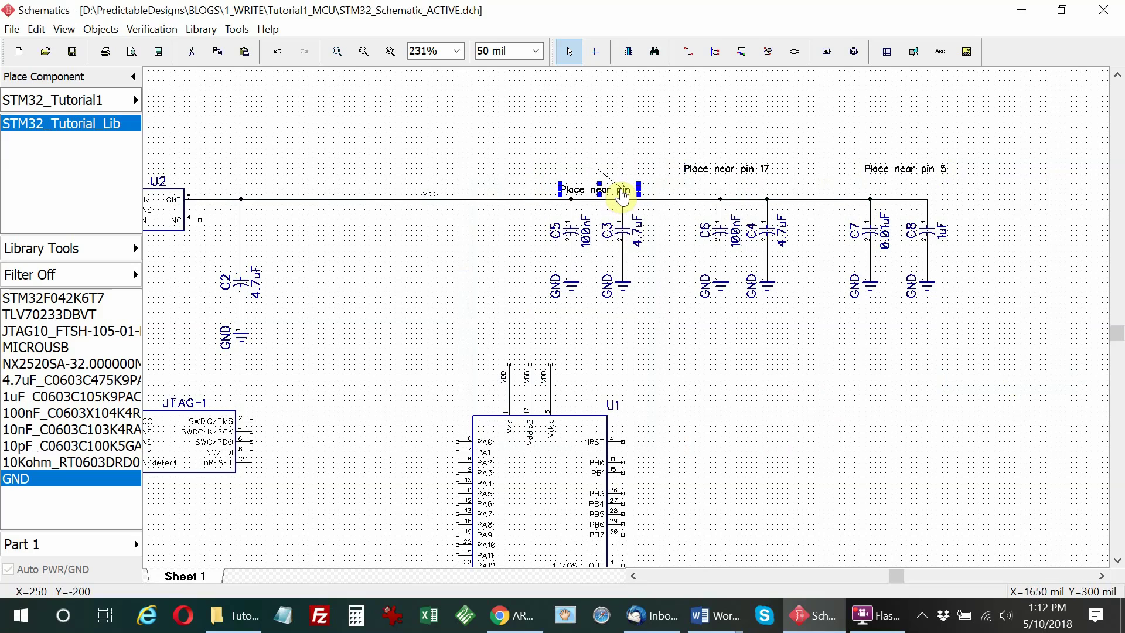
{"action": "left_click", "coordinate": [715, 170]}
{"action": "left_click_drag", "start_coordinate": [715, 176], "coordinate": [741, 197]}
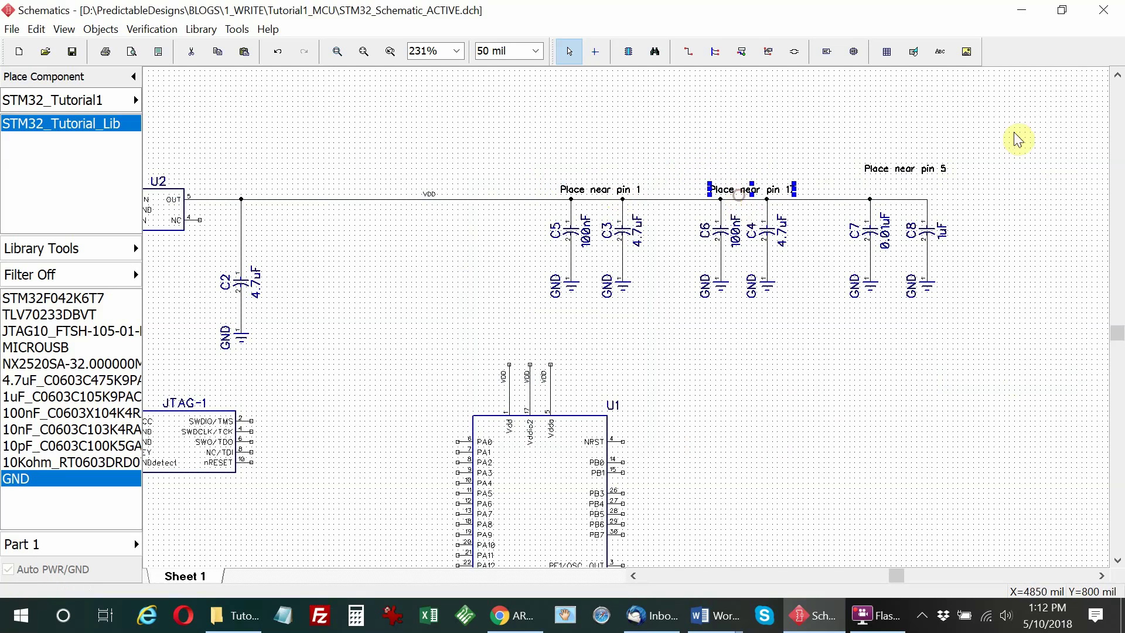
{"action": "left_click", "coordinate": [896, 170]}
{"action": "left_click_drag", "start_coordinate": [896, 170], "coordinate": [891, 190]}
{"action": "scroll", "coordinate": [761, 410], "scroll_direction": "down", "scroll_amount": 3}
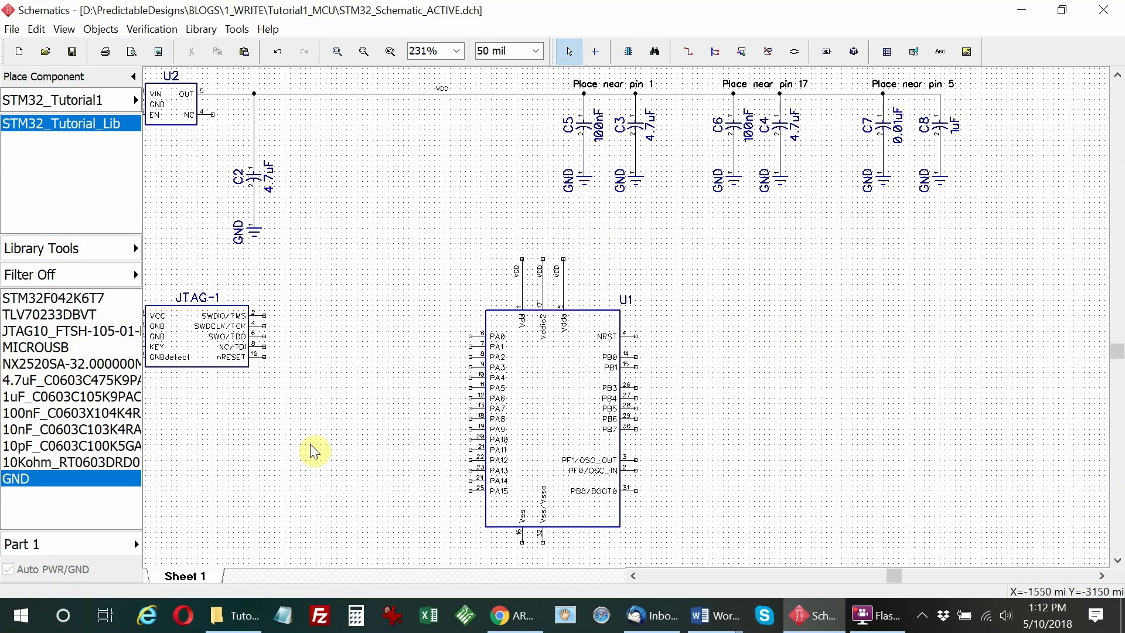
Wire JTAG-1's VCC pin, rename its net to VDD and display the net name.
{"action": "scroll", "coordinate": [367, 364], "scroll_direction": "down", "scroll_amount": 1}
{"action": "scroll", "coordinate": [370, 364], "scroll_direction": "left", "scroll_amount": 3}
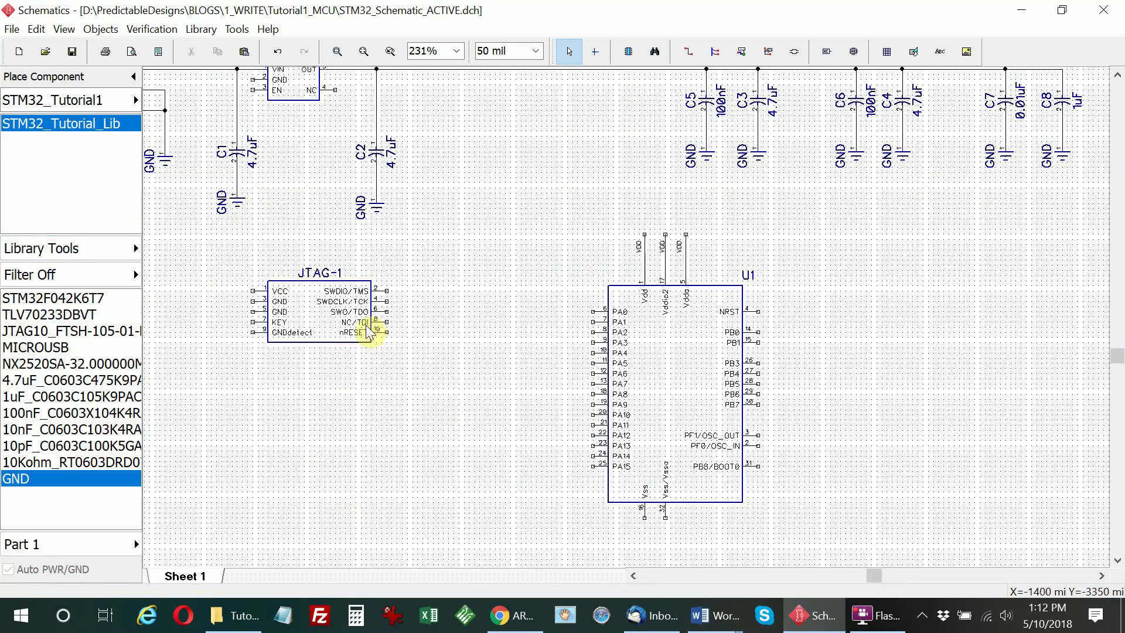
{"action": "left_click", "coordinate": [696, 56]}
{"action": "left_click", "coordinate": [253, 291]}
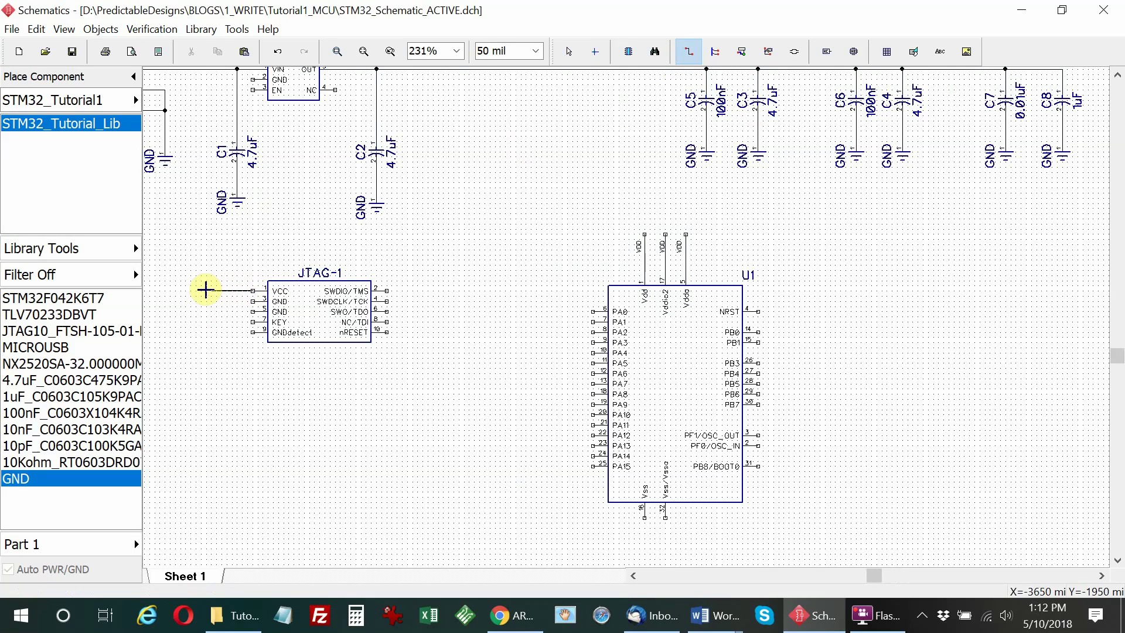
{"action": "right_click", "coordinate": [191, 290]}
{"action": "left_click", "coordinate": [217, 298]}
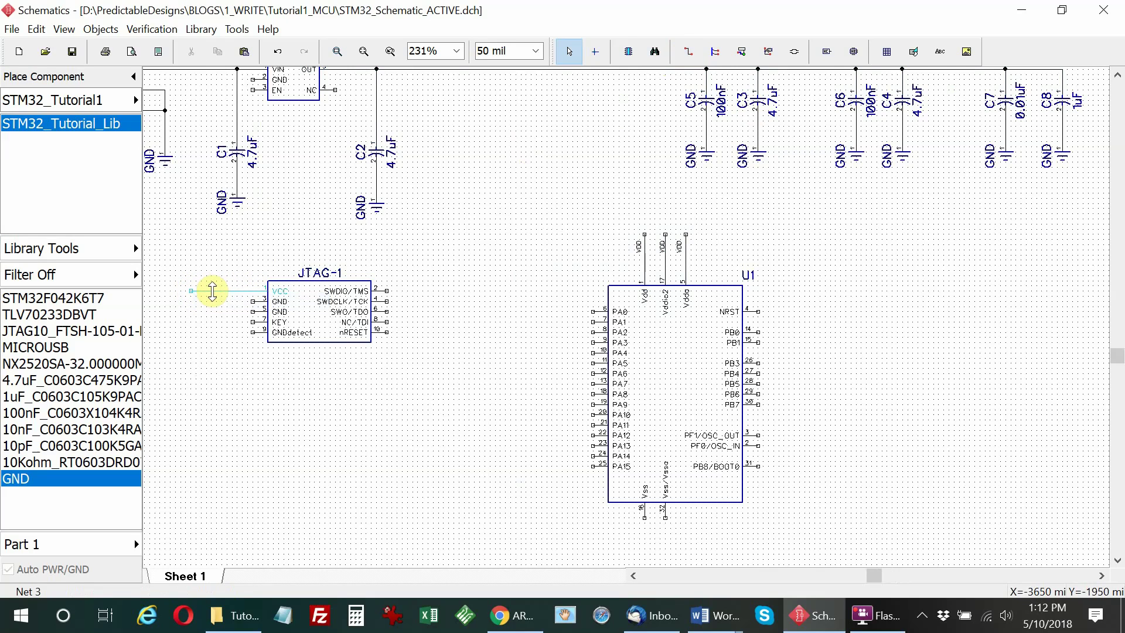
{"action": "right_click", "coordinate": [212, 292]}
{"action": "left_click", "coordinate": [249, 296]}
{"action": "type", "text": "VDD"}
{"action": "key", "text": "Return"}
{"action": "key", "text": "Return"}
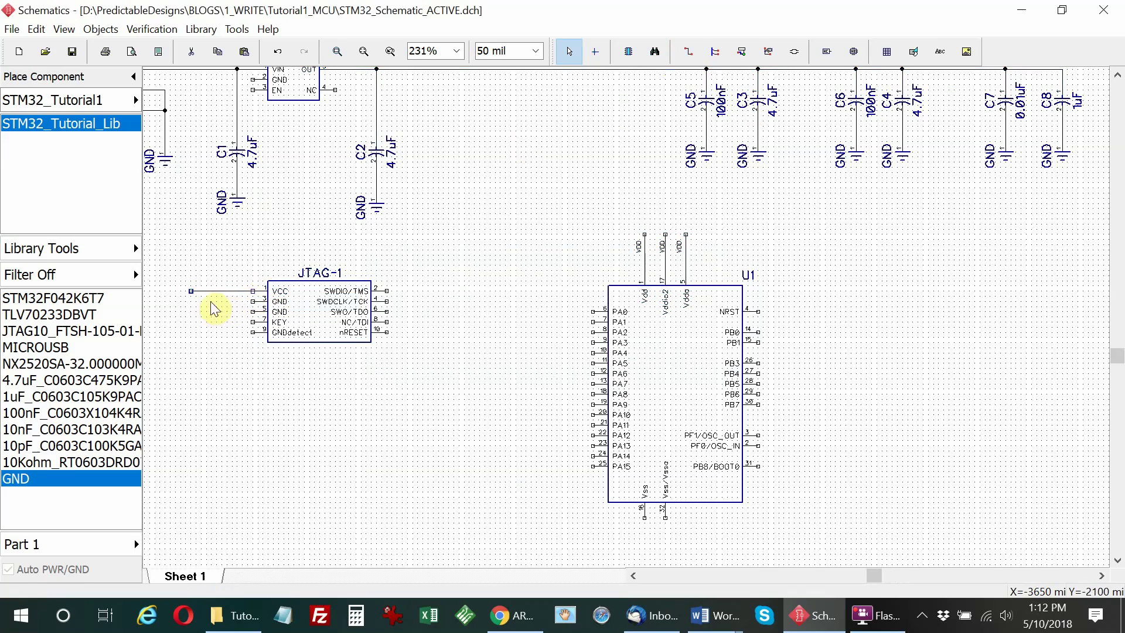
{"action": "right_click", "coordinate": [213, 291]}
{"action": "left_click", "coordinate": [257, 319]}
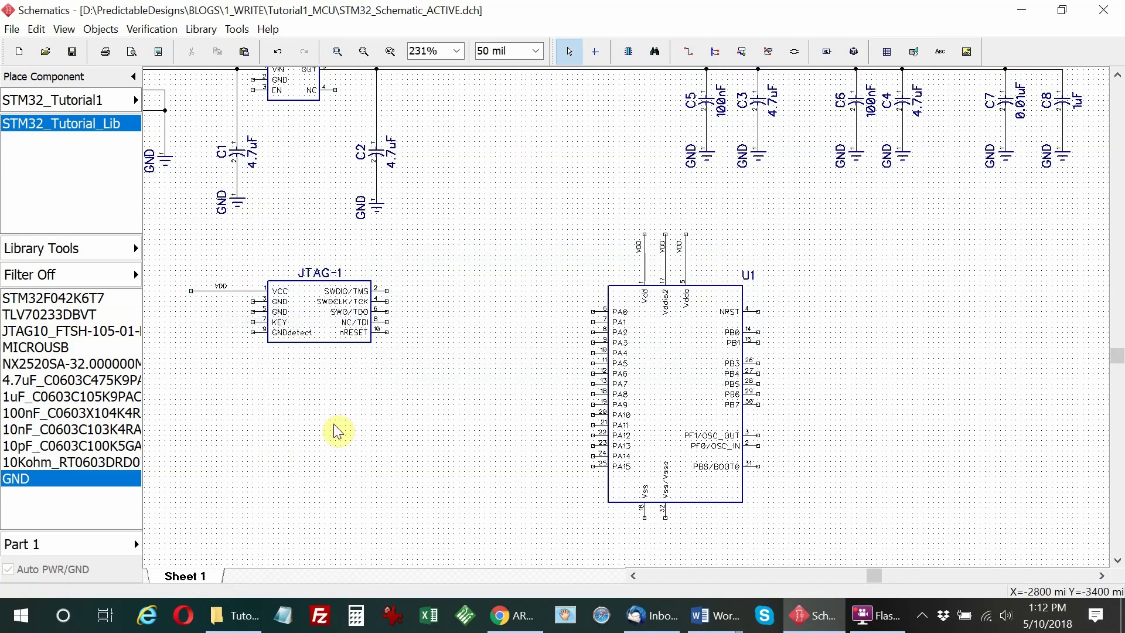
Move a GND symbol below JTAG-1 and wire its GND pins 3 and 5 to it.
{"action": "left_click", "coordinate": [381, 211]}
{"action": "left_click_drag", "start_coordinate": [392, 221], "coordinate": [214, 396]}
{"action": "left_click", "coordinate": [688, 52]}
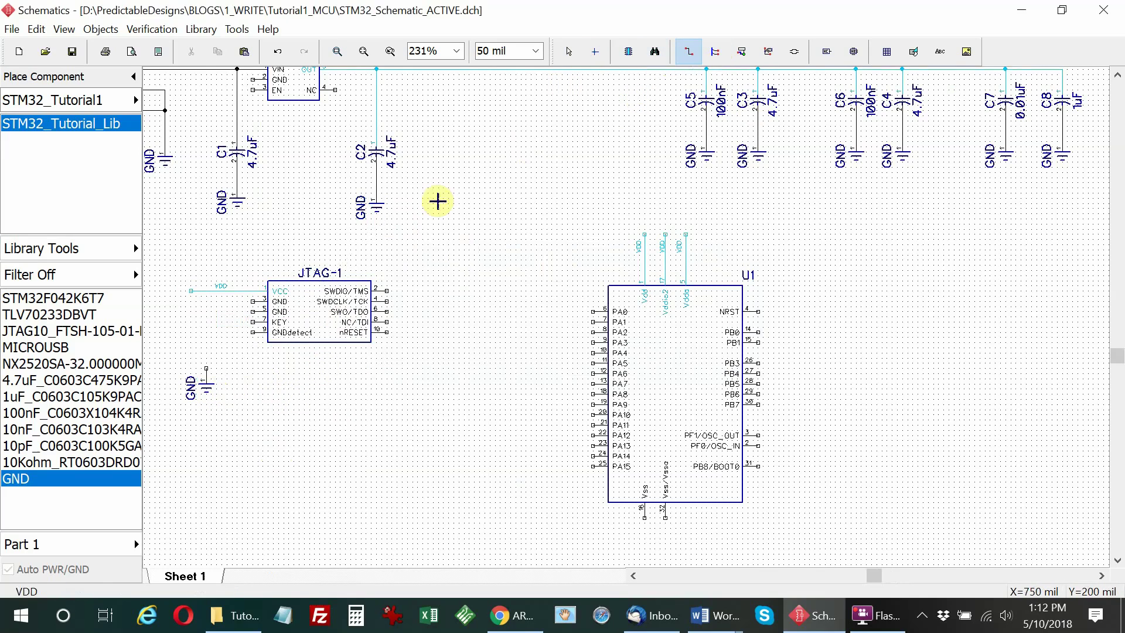
{"action": "left_click", "coordinate": [254, 311]}
{"action": "left_click", "coordinate": [207, 370]}
{"action": "left_click", "coordinate": [251, 301]}
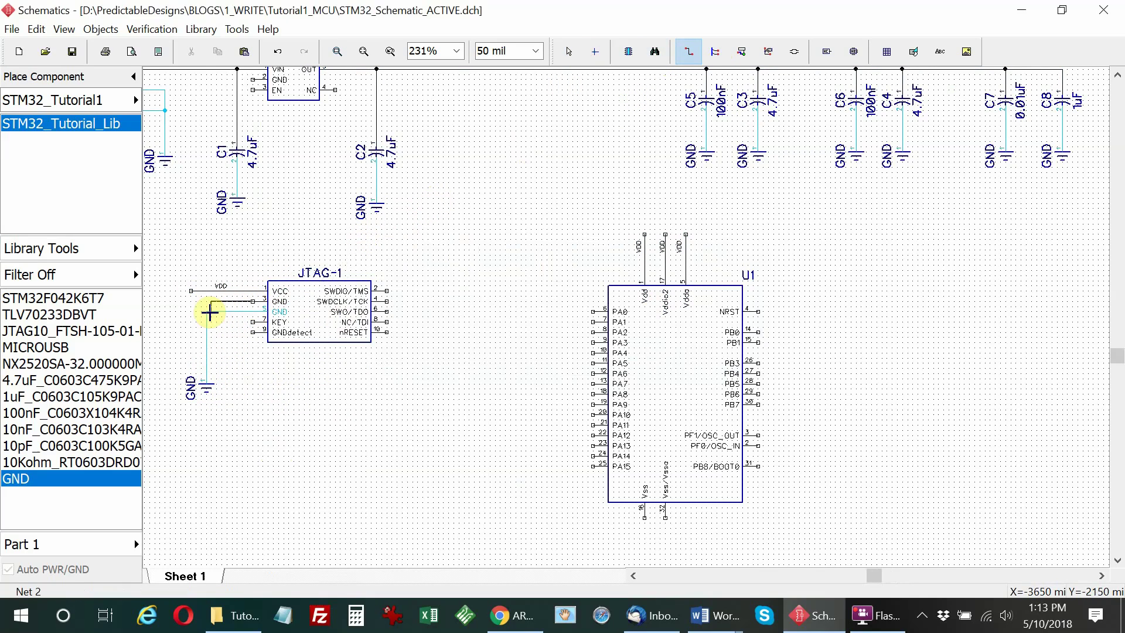
{"action": "left_click", "coordinate": [206, 311]}
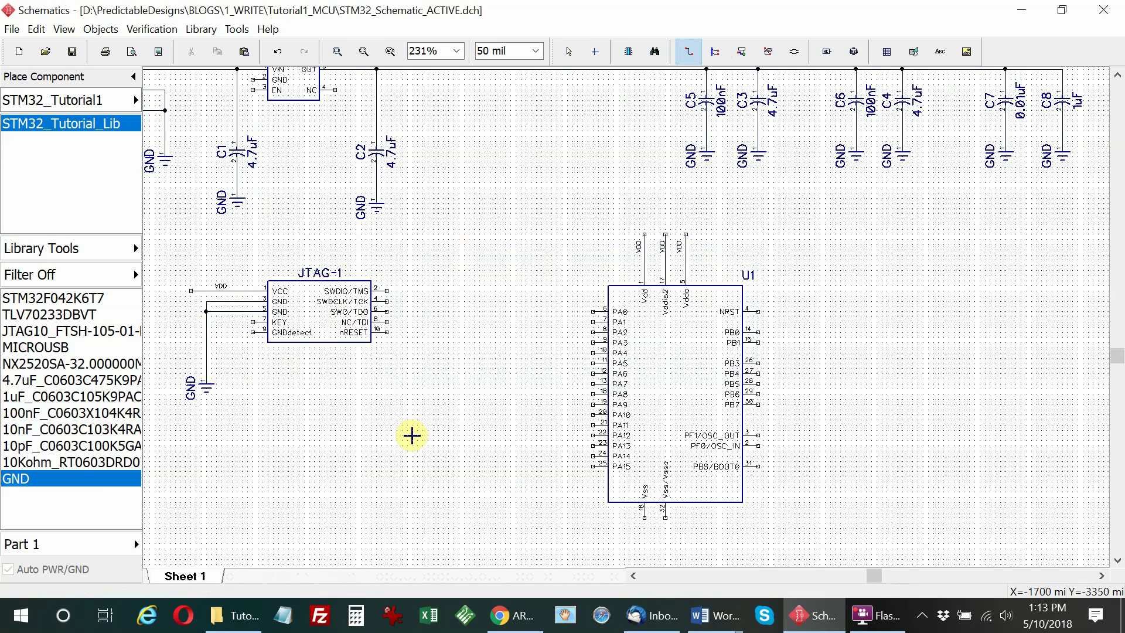
{"action": "key", "text": "Escape"}
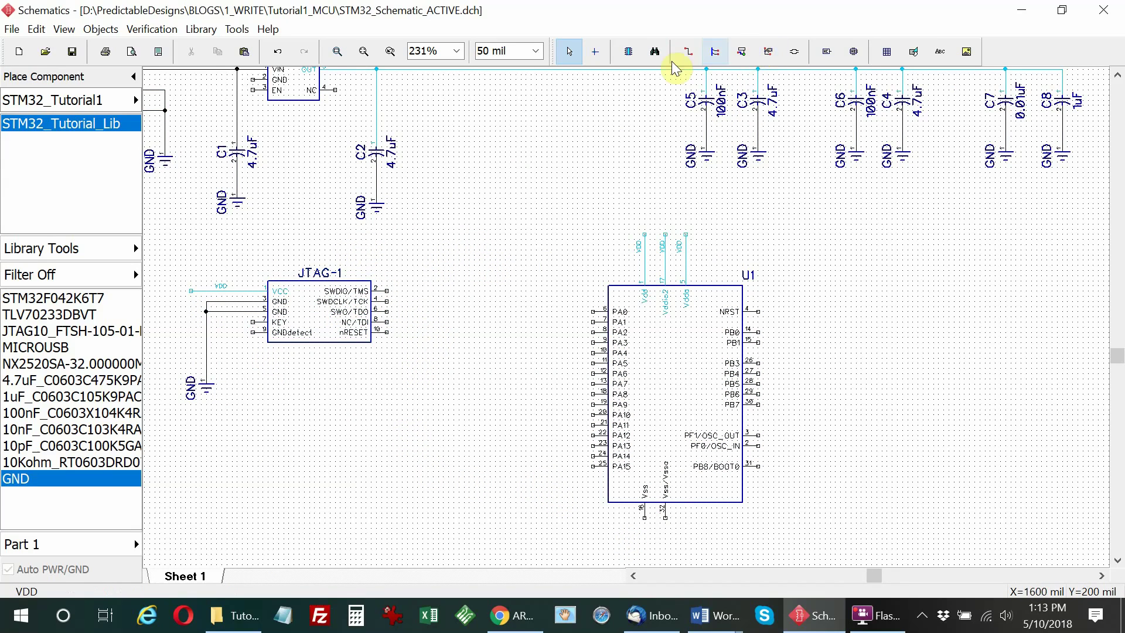
Draw short wires from JTAG-1's SWDIO/TMS and SWDCLK/TCK pins toward U1.
{"action": "left_click", "coordinate": [687, 52]}
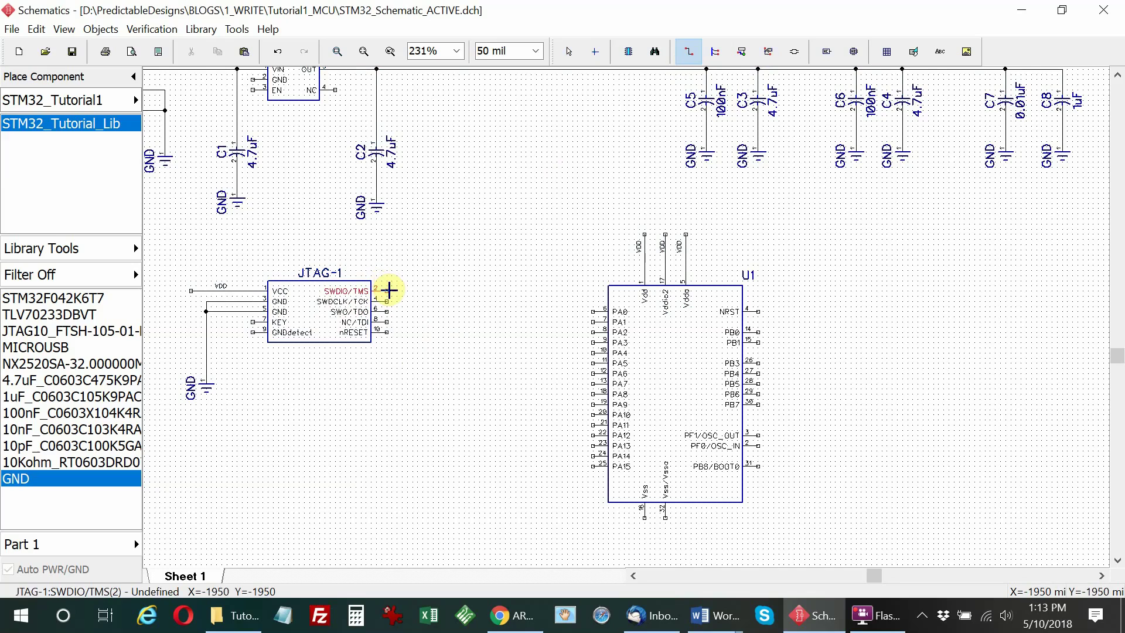
{"action": "left_click", "coordinate": [389, 290]}
{"action": "right_click", "coordinate": [455, 291]}
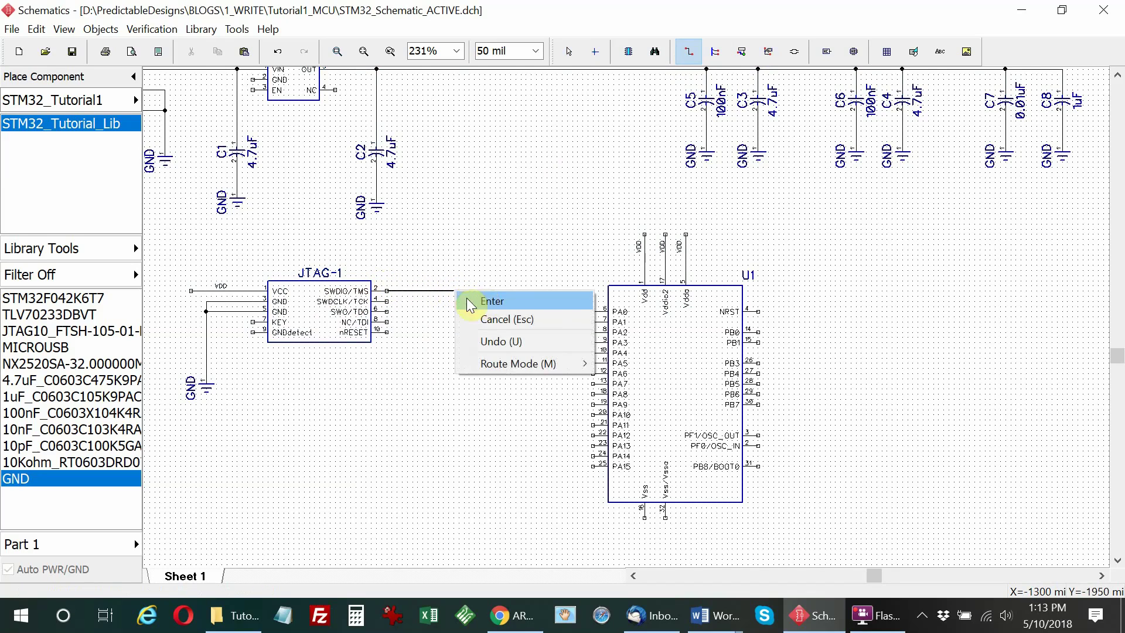
{"action": "left_click", "coordinate": [491, 301]}
{"action": "left_click", "coordinate": [386, 302]}
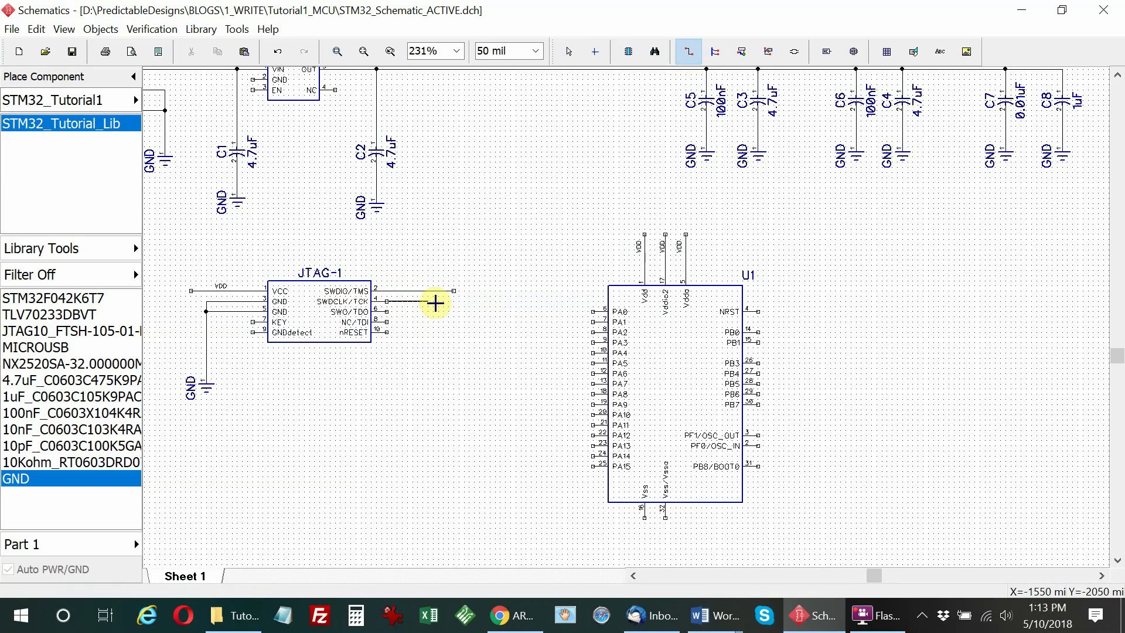
{"action": "right_click", "coordinate": [453, 301]}
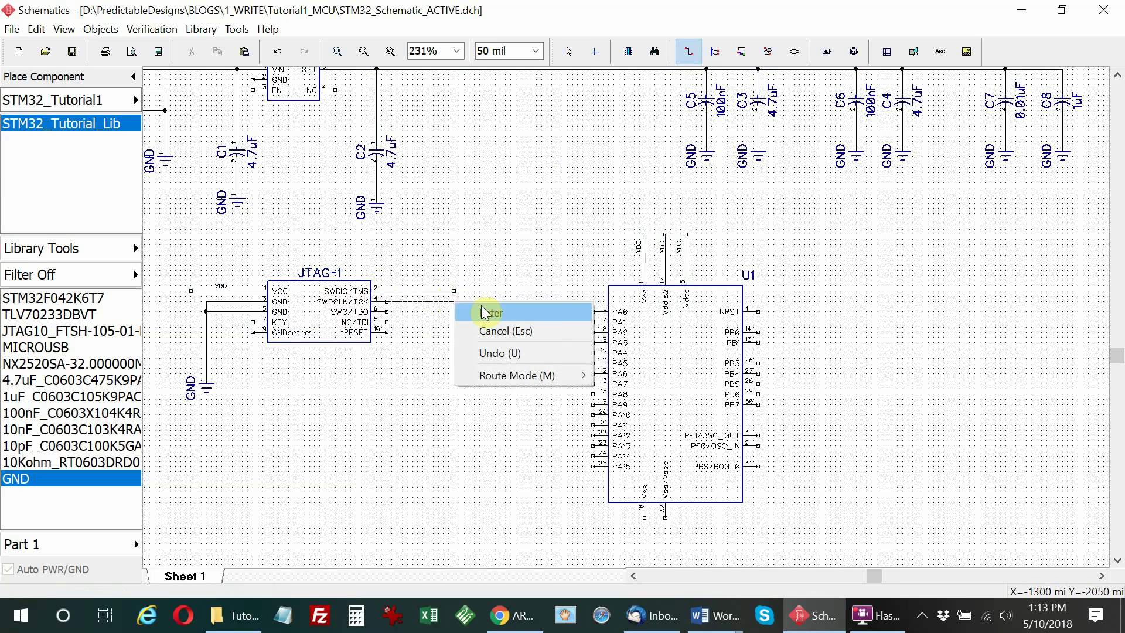
{"action": "left_click", "coordinate": [484, 313]}
Name the two nets SWDIO and SWCLK and show both names on their wires.
{"action": "right_click", "coordinate": [410, 289]}
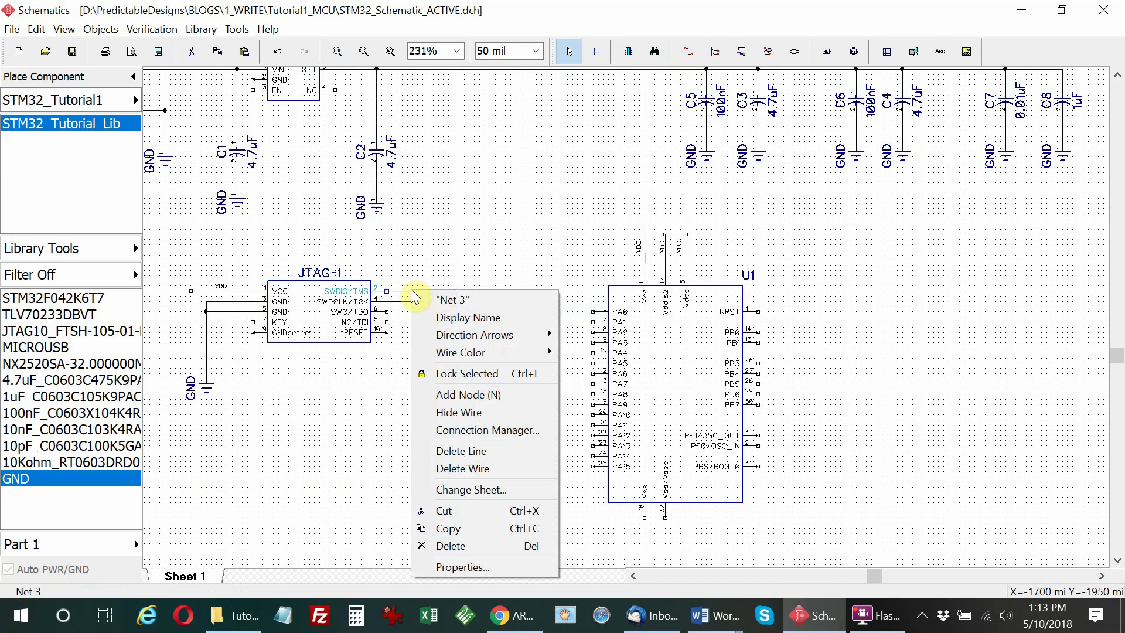
{"action": "left_click", "coordinate": [448, 296]}
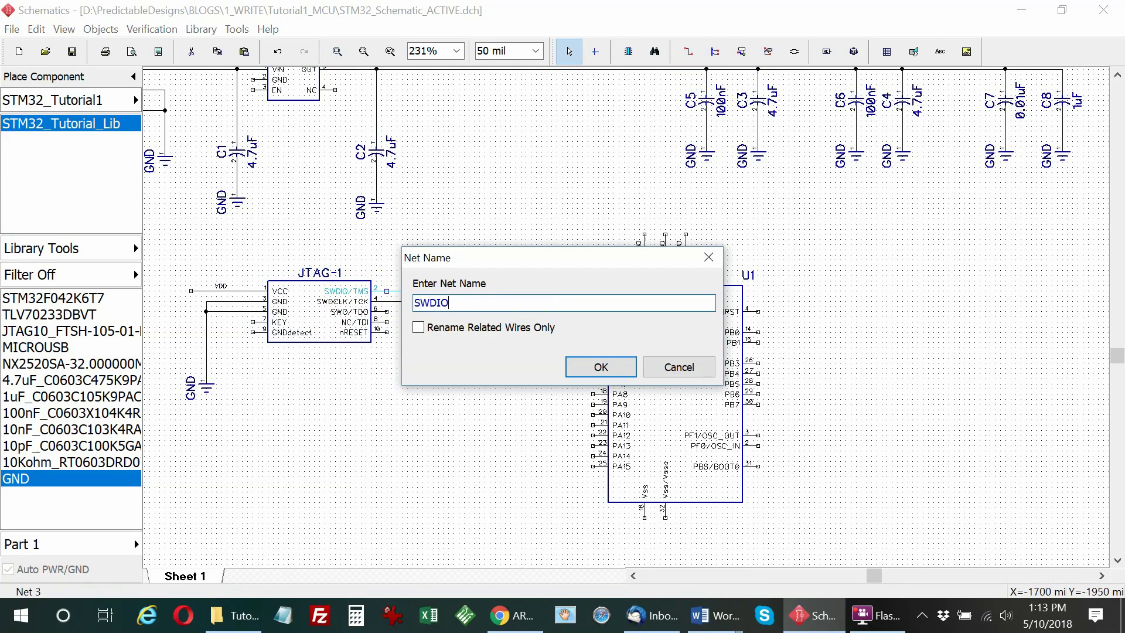
{"action": "key", "text": "Return"}
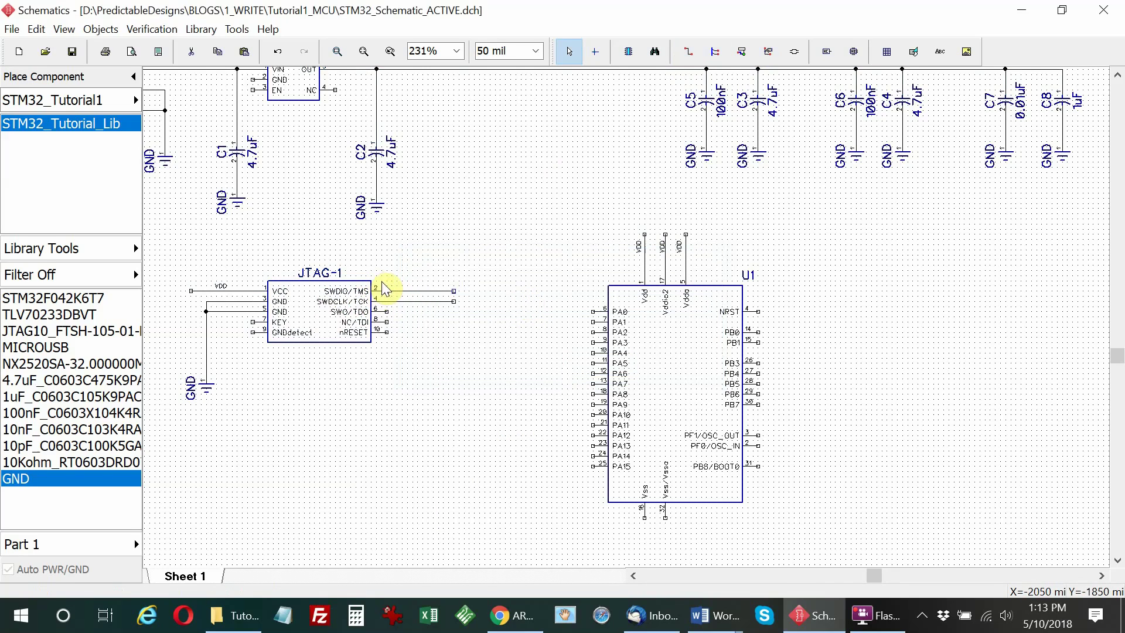
{"action": "right_click", "coordinate": [412, 290]}
{"action": "left_click", "coordinate": [444, 324]}
{"action": "right_click", "coordinate": [411, 301]}
{"action": "left_click", "coordinate": [446, 311]}
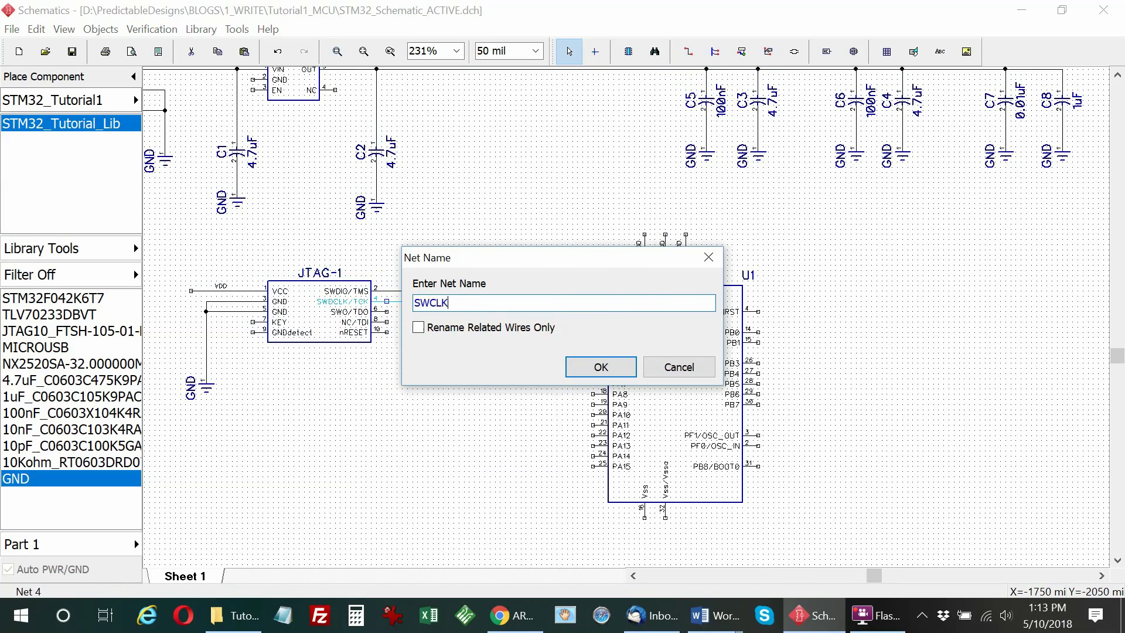
{"action": "key", "text": "Return"}
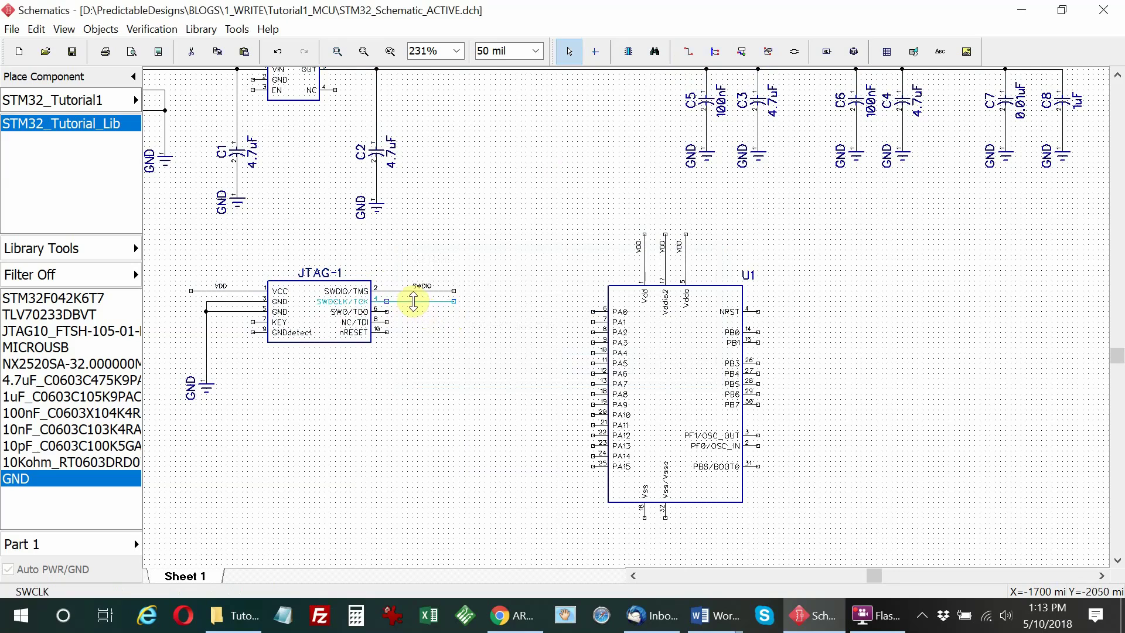
{"action": "right_click", "coordinate": [413, 301]}
{"action": "left_click", "coordinate": [444, 327]}
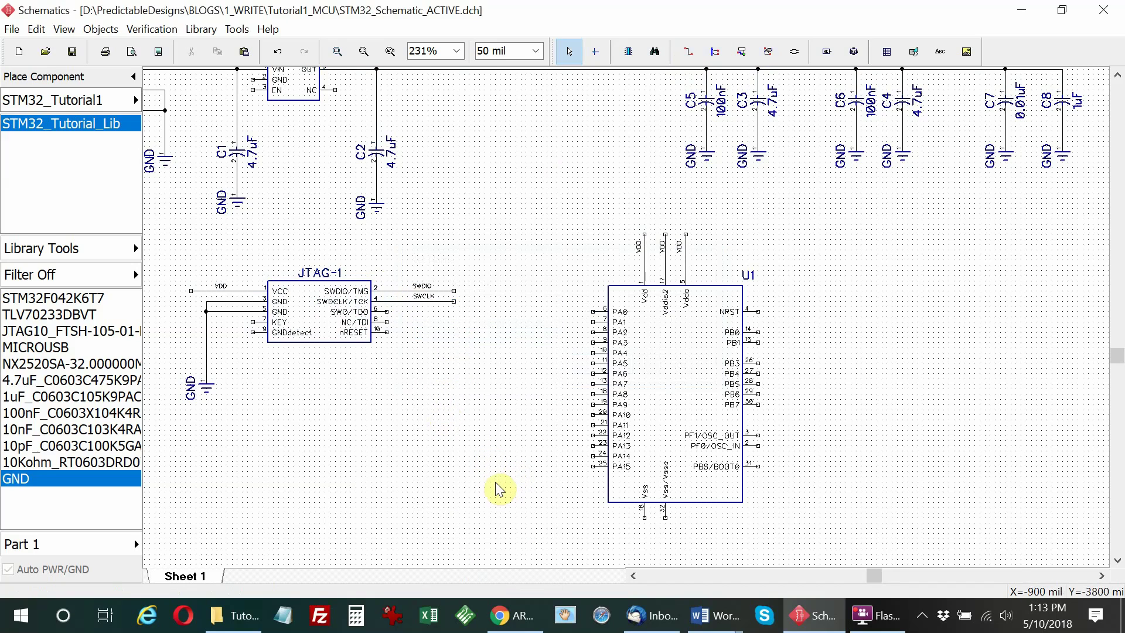
Run a short wire left from U1's PA13 pin.
{"action": "scroll", "coordinate": [492, 451], "scroll_direction": "down", "scroll_amount": 1}
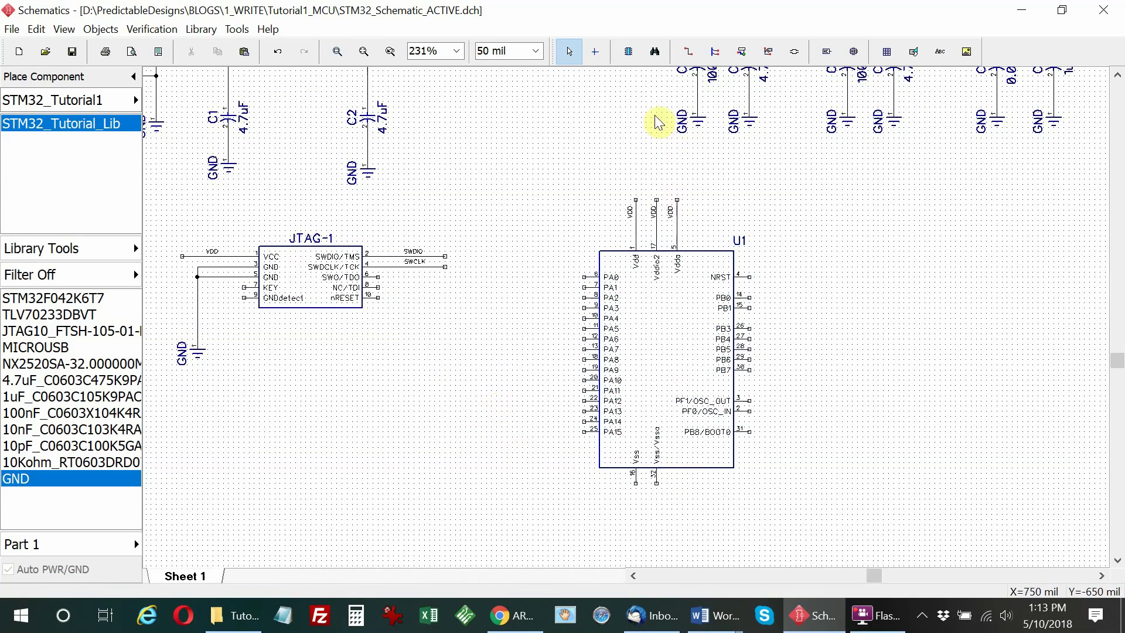
{"action": "left_click", "coordinate": [692, 53]}
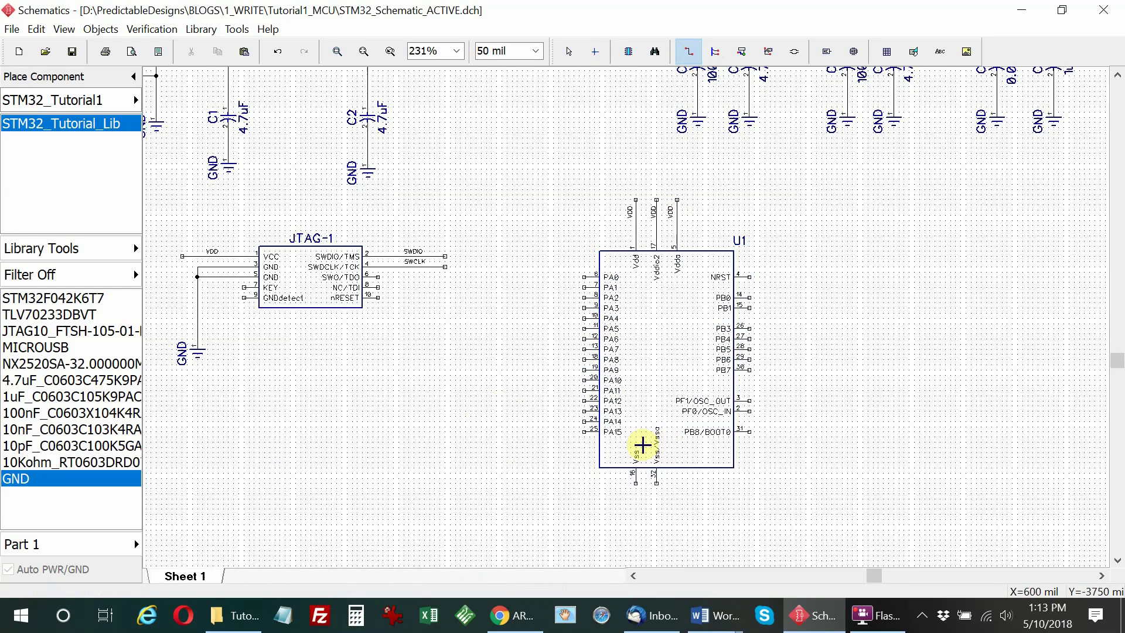
{"action": "scroll", "coordinate": [574, 422], "scroll_direction": "up", "scroll_amount": 3}
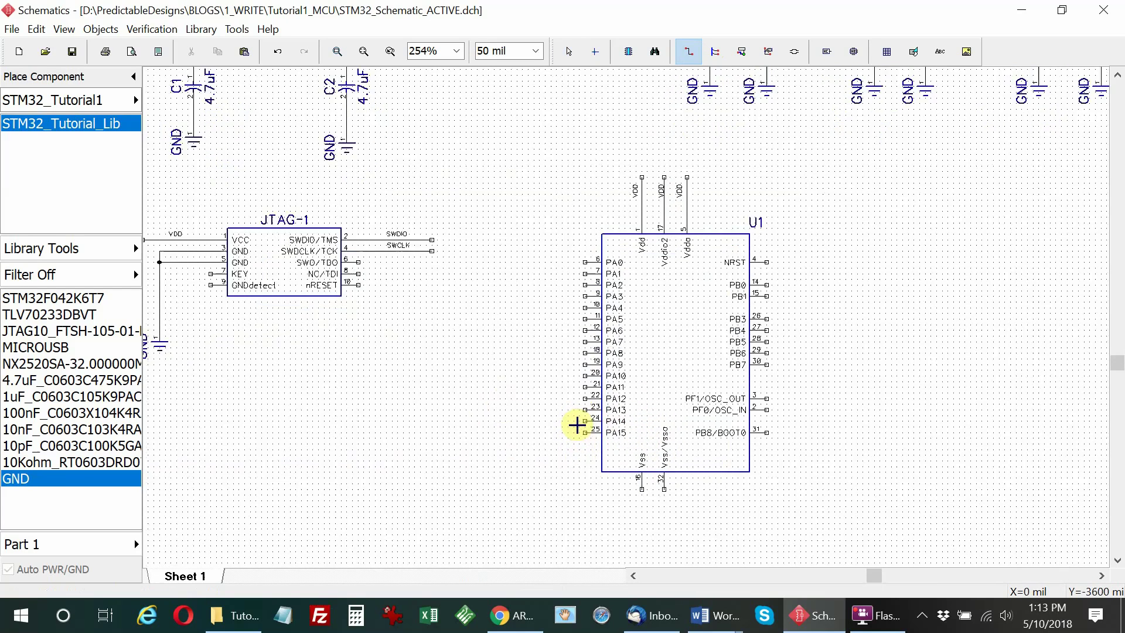
{"action": "scroll", "coordinate": [581, 424], "scroll_direction": "up", "scroll_amount": 1}
{"action": "left_click", "coordinate": [588, 396]}
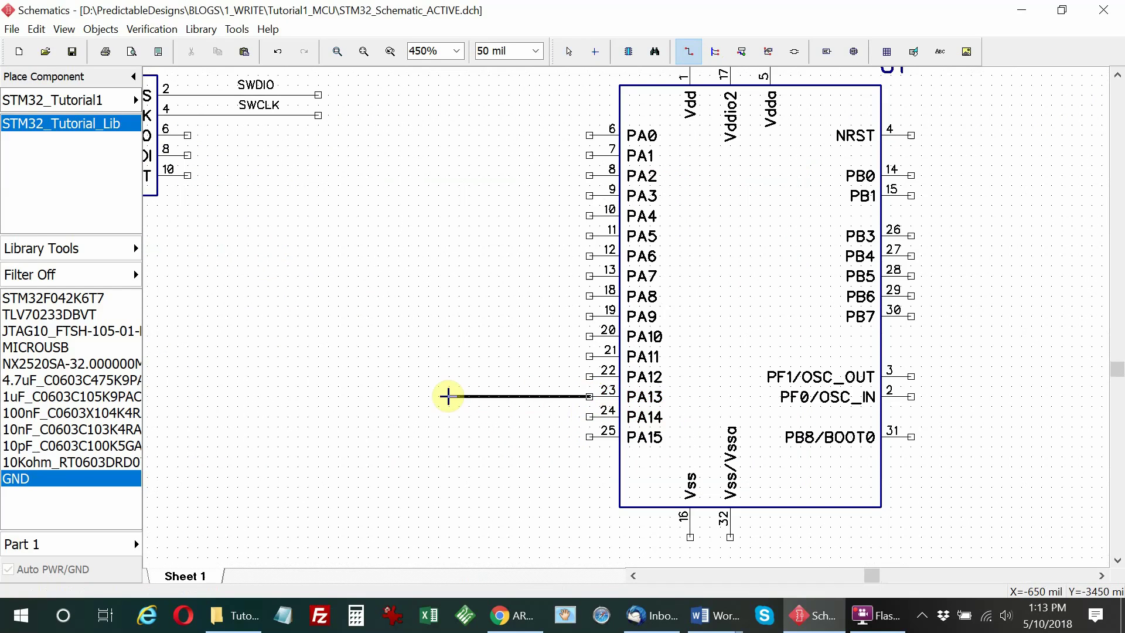
{"action": "right_click", "coordinate": [450, 398]}
{"action": "left_click", "coordinate": [469, 406]}
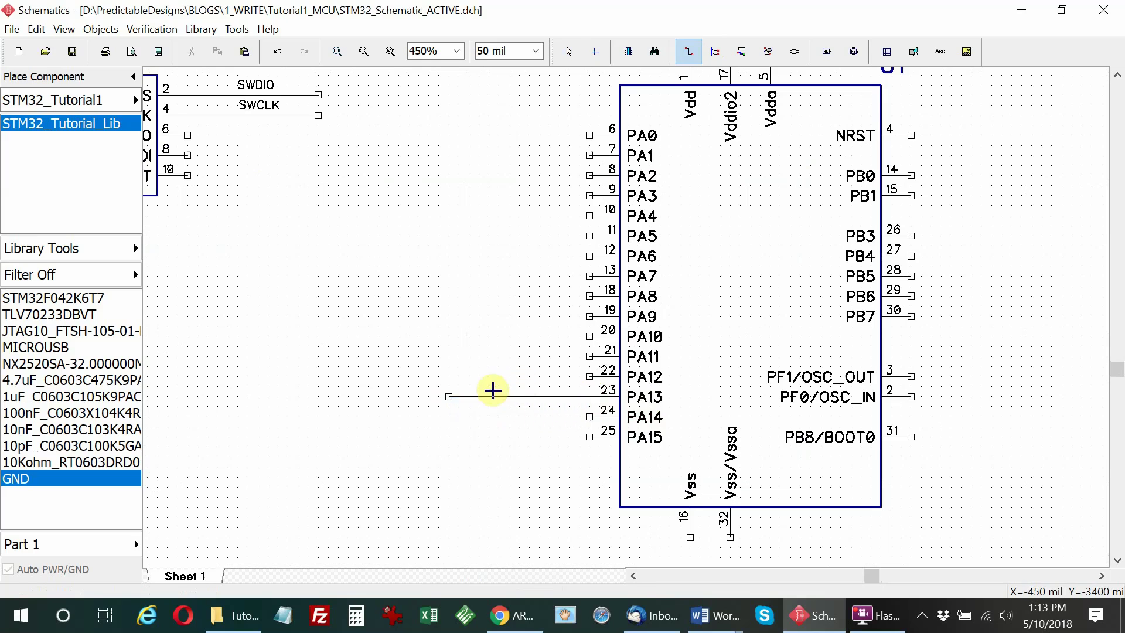
{"action": "key", "text": "Escape"}
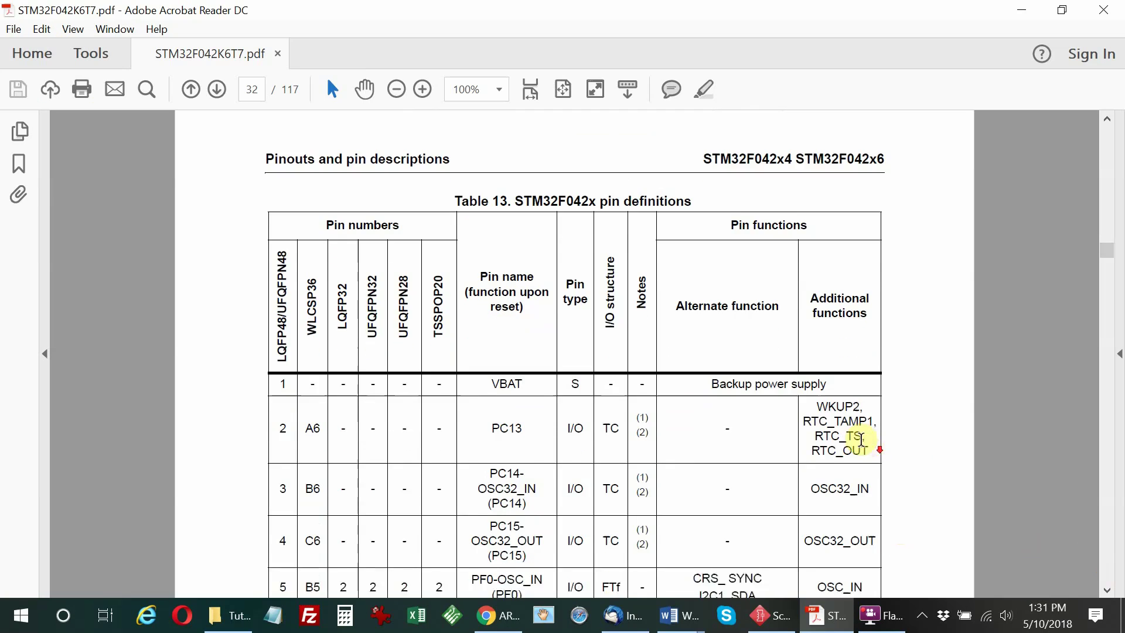
Highlight the LQFP32 package column and the Alternate functions header in the pin definitions table.
{"action": "scroll", "coordinate": [823, 428], "scroll_direction": "down", "scroll_amount": 4}
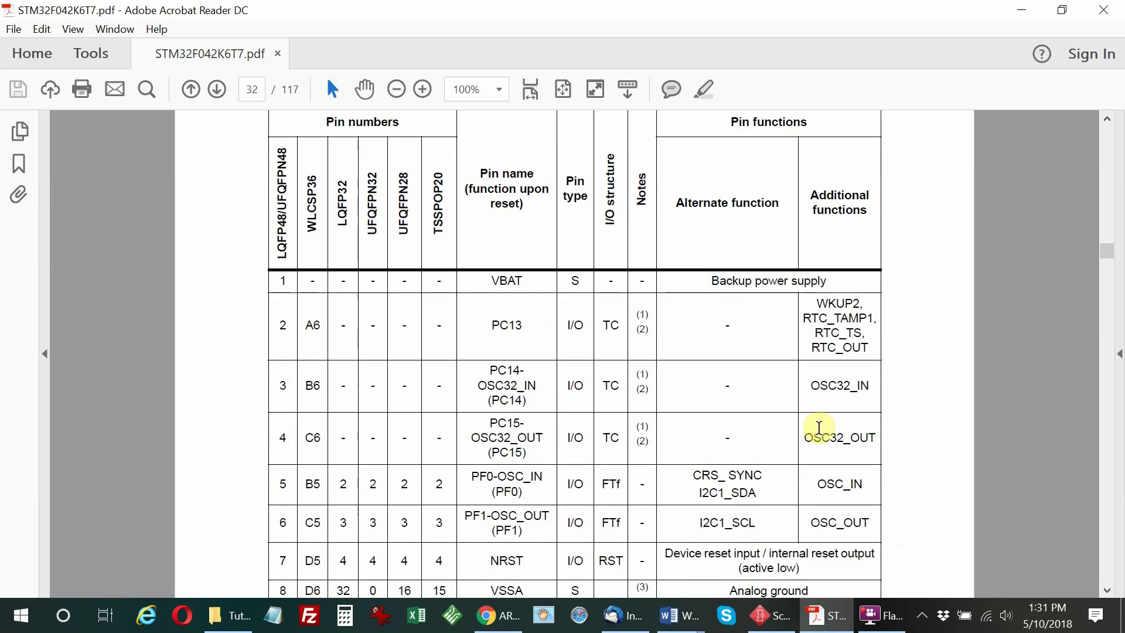
{"action": "double_click", "coordinate": [343, 201]}
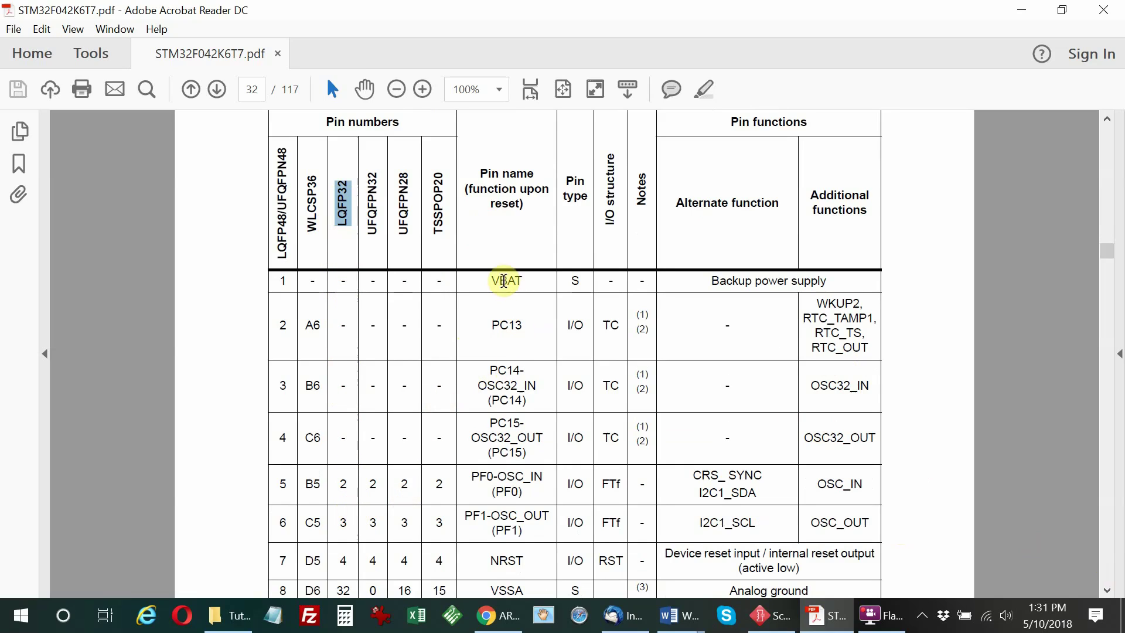
{"action": "scroll", "coordinate": [502, 322], "scroll_direction": "down", "scroll_amount": 1}
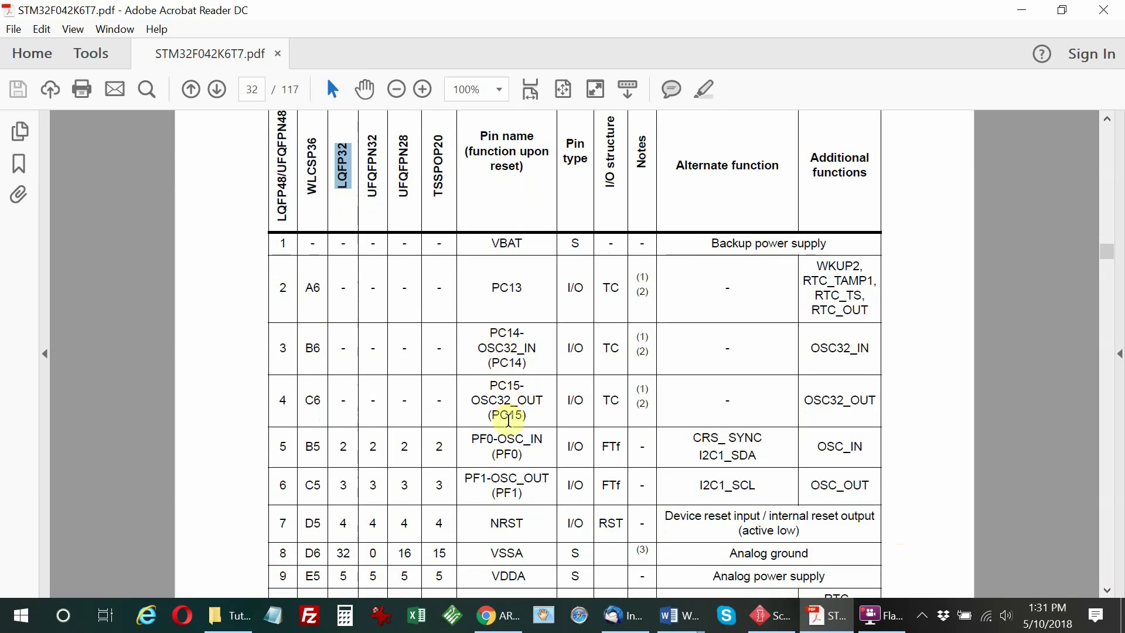
{"action": "scroll", "coordinate": [505, 495], "scroll_direction": "down", "scroll_amount": 1}
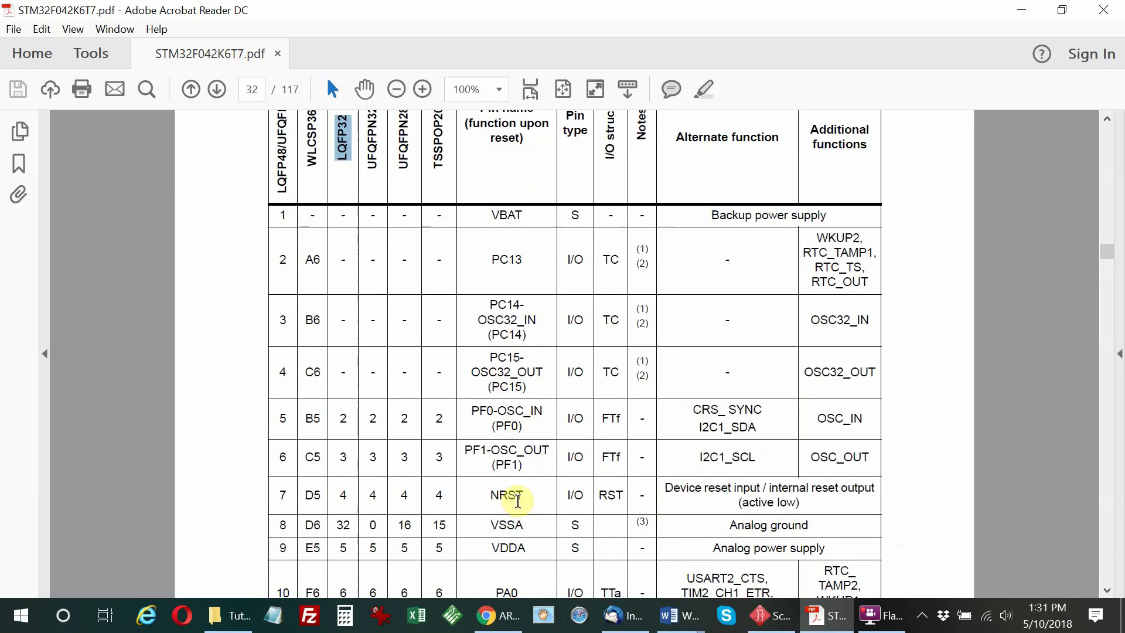
{"action": "scroll", "coordinate": [517, 499], "scroll_direction": "up", "scroll_amount": 1}
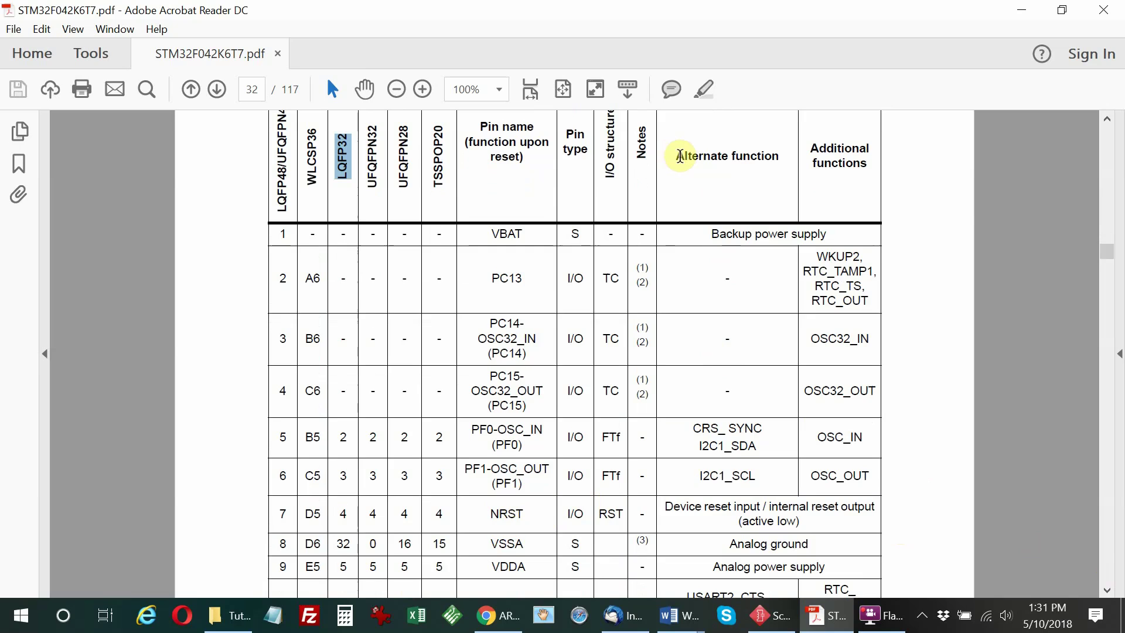
{"action": "double_click", "coordinate": [677, 157]}
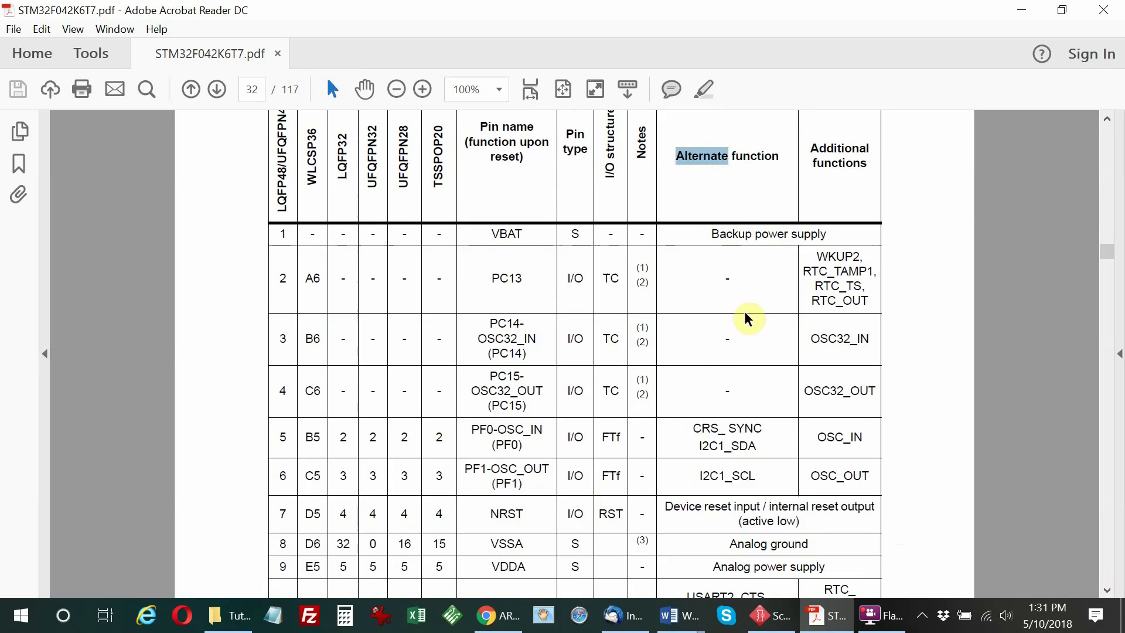
Scroll the pin table through page 35, past the PA13, PA14 and PB8-BOOT0 rows.
{"action": "scroll", "coordinate": [725, 449], "scroll_direction": "down", "scroll_amount": 3}
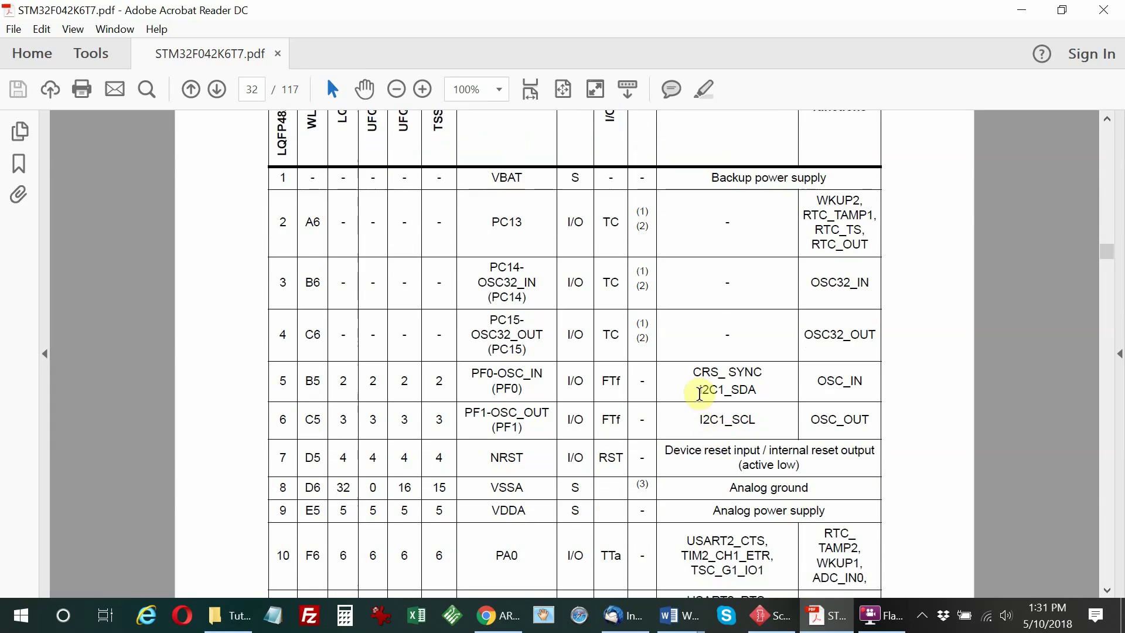
{"action": "scroll", "coordinate": [759, 402], "scroll_direction": "down", "scroll_amount": 7}
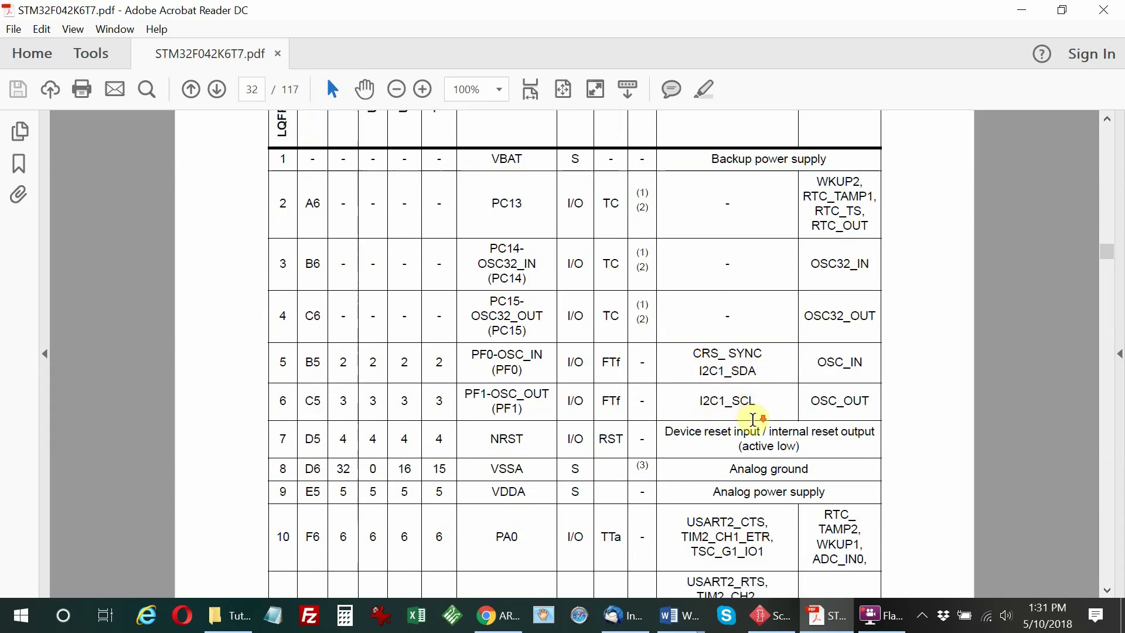
{"action": "scroll", "coordinate": [740, 426], "scroll_direction": "down", "scroll_amount": 5}
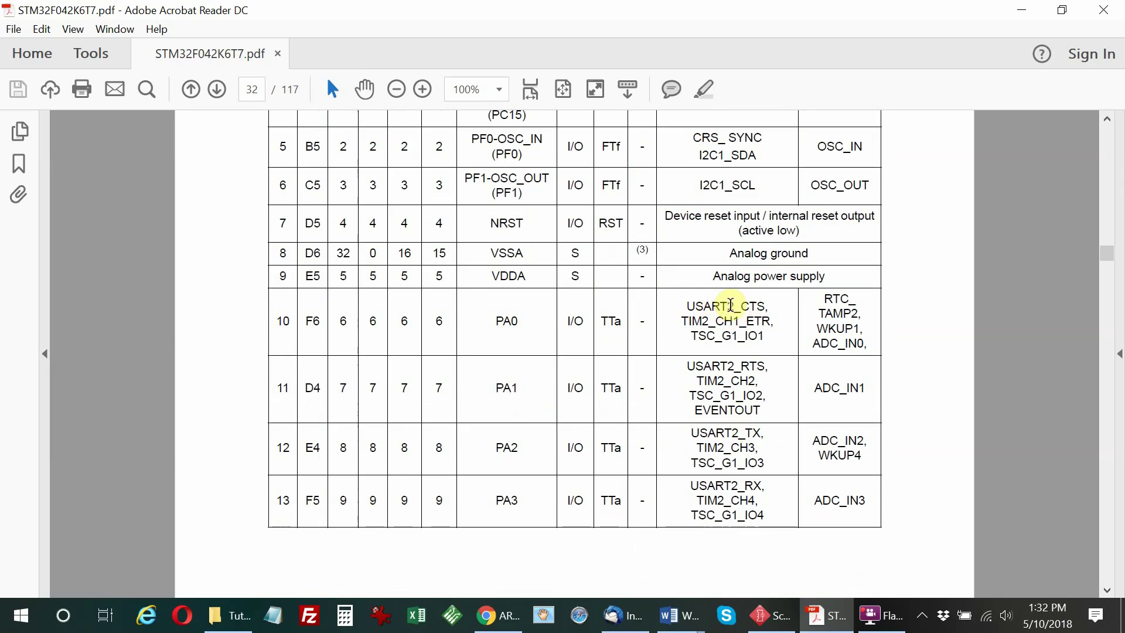
{"action": "scroll", "coordinate": [747, 384], "scroll_direction": "down", "scroll_amount": 5}
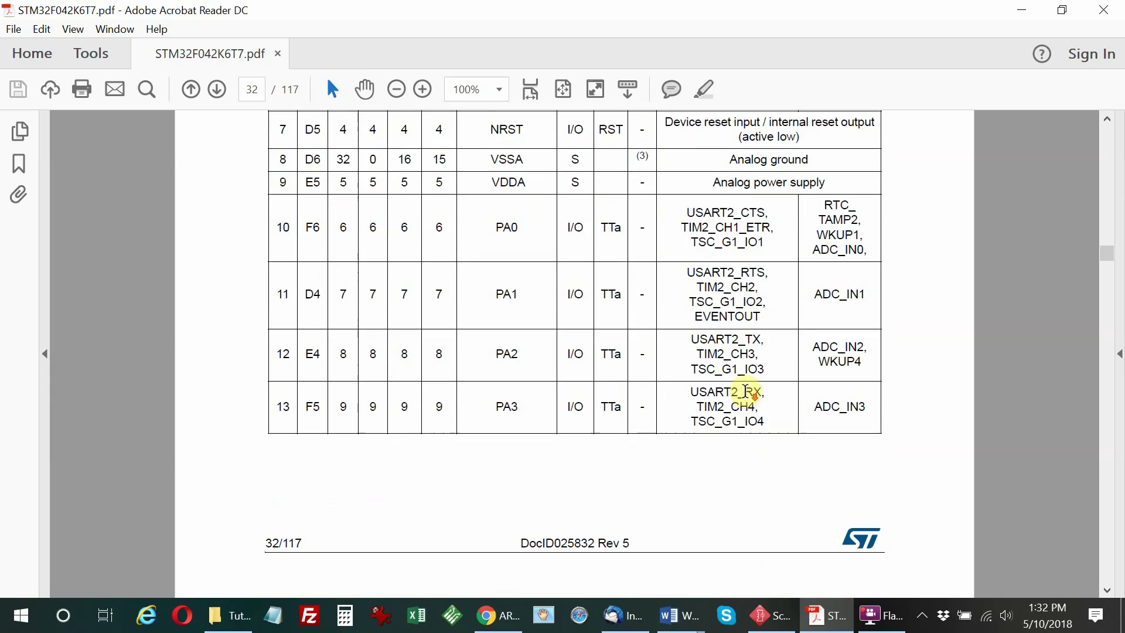
{"action": "scroll", "coordinate": [745, 391], "scroll_direction": "down", "scroll_amount": 15}
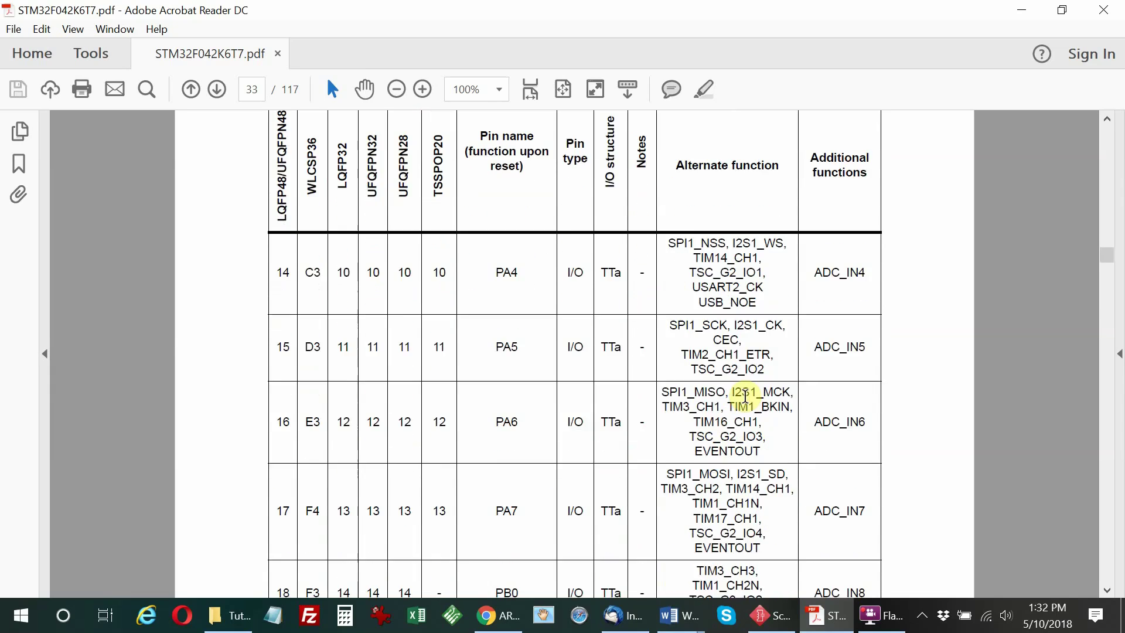
{"action": "scroll", "coordinate": [745, 393], "scroll_direction": "down", "scroll_amount": 1}
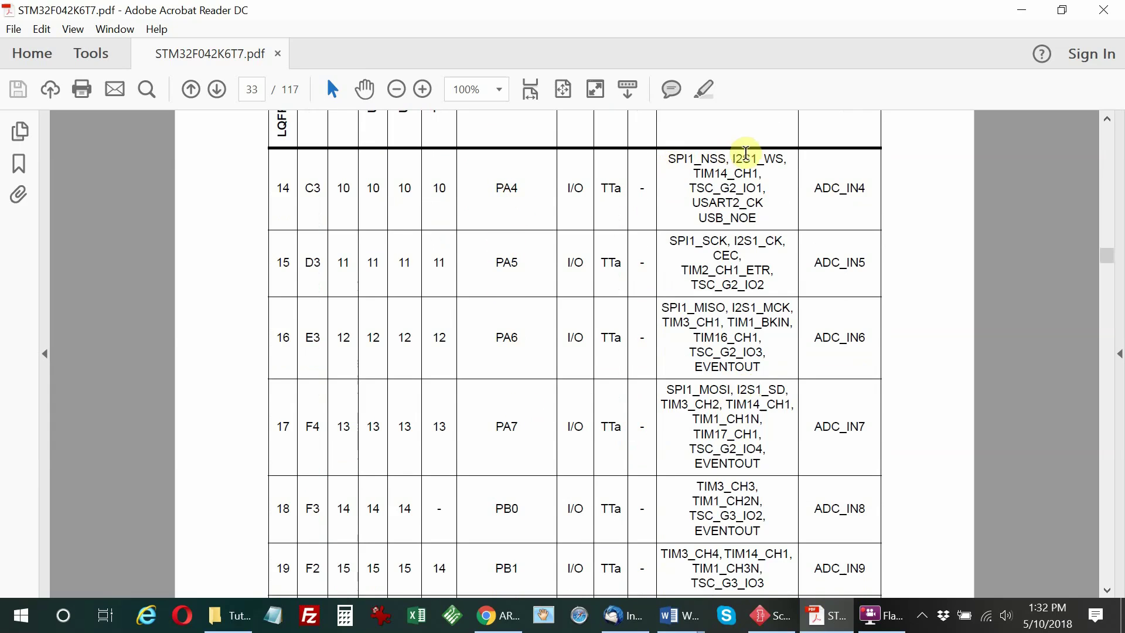
{"action": "scroll", "coordinate": [747, 334], "scroll_direction": "down", "scroll_amount": 5}
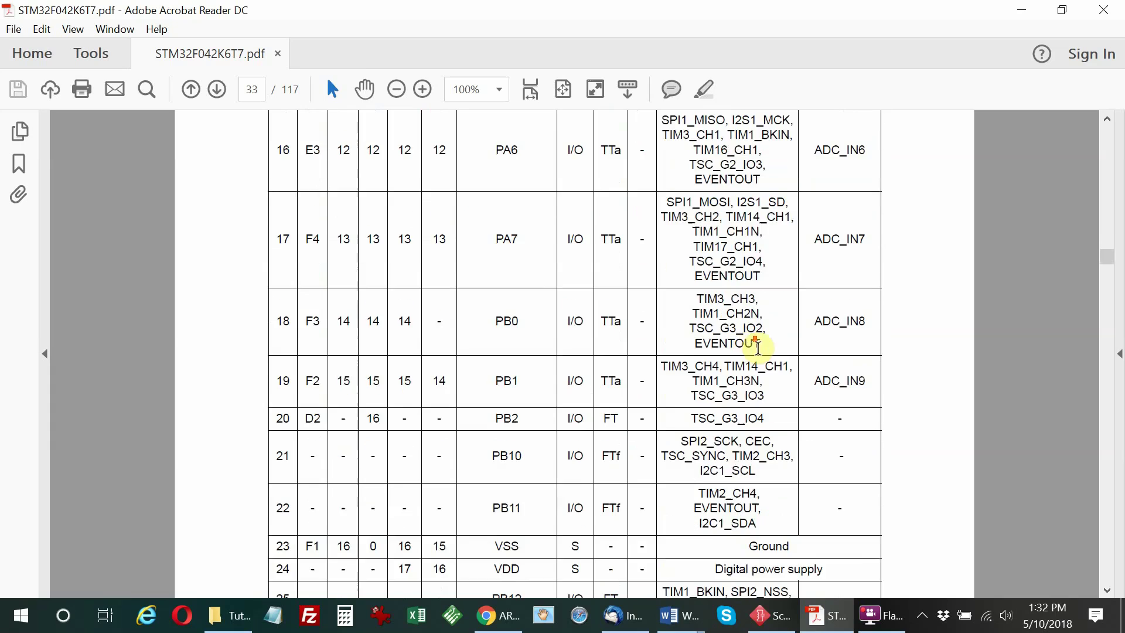
{"action": "scroll", "coordinate": [759, 351], "scroll_direction": "down", "scroll_amount": 15}
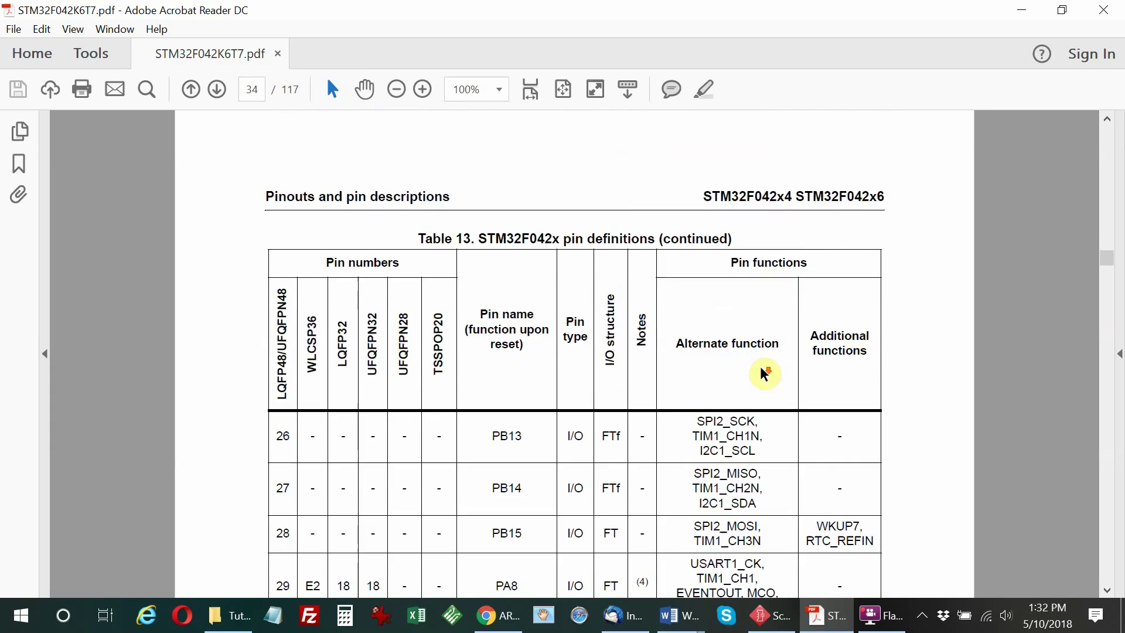
{"action": "scroll", "coordinate": [764, 374], "scroll_direction": "down", "scroll_amount": 8}
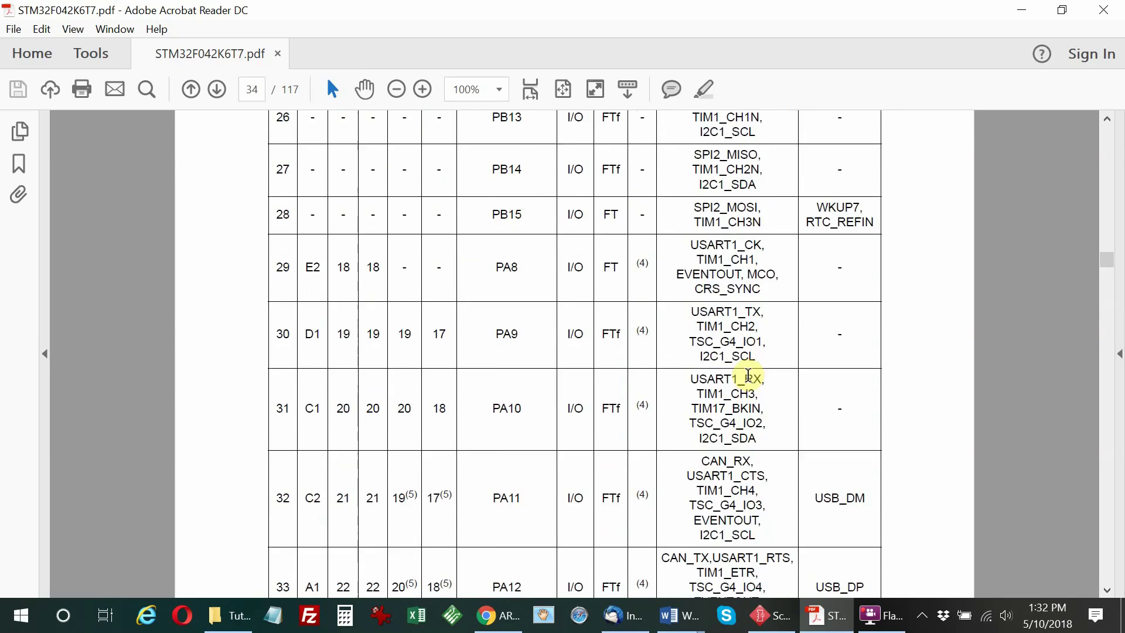
{"action": "scroll", "coordinate": [748, 375], "scroll_direction": "down", "scroll_amount": 6}
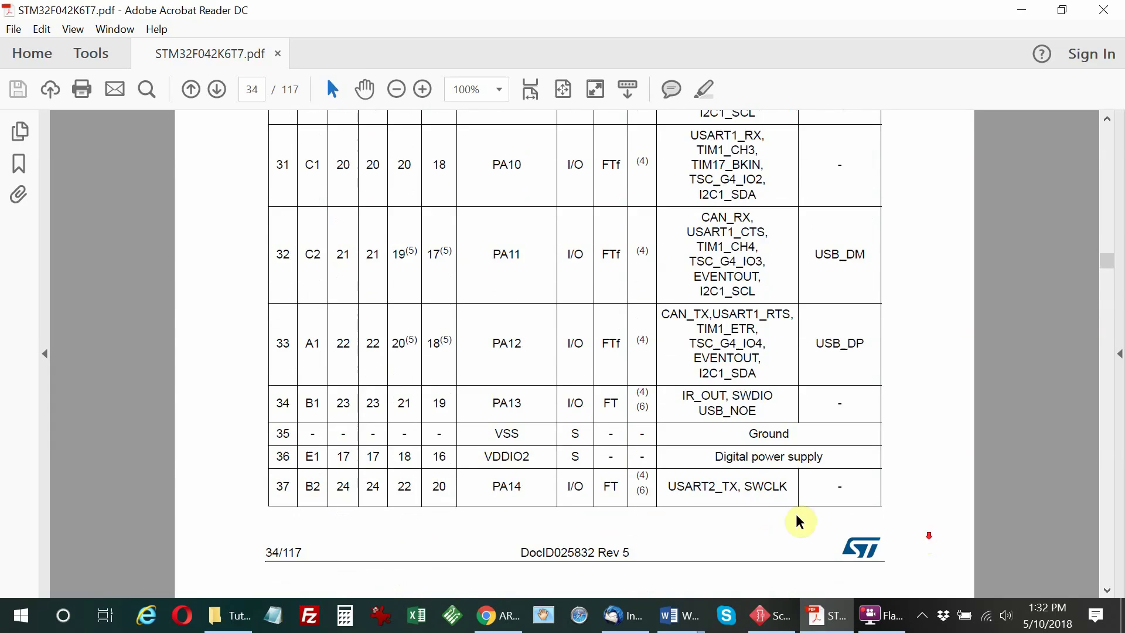
{"action": "scroll", "coordinate": [375, 462], "scroll_direction": "down", "scroll_amount": 13}
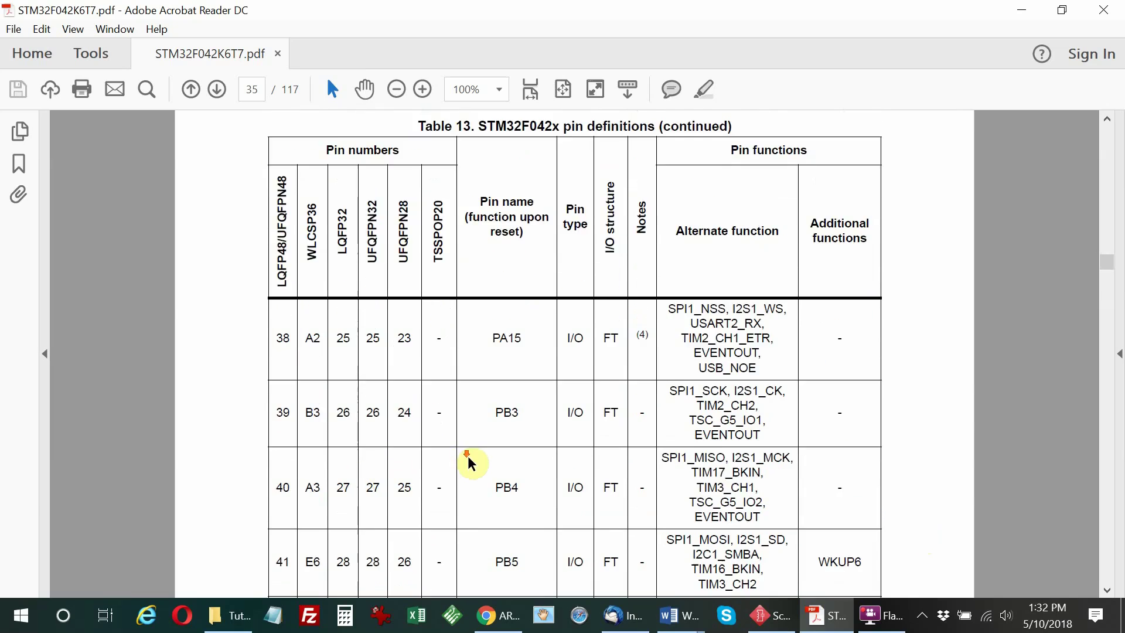
{"action": "scroll", "coordinate": [485, 467], "scroll_direction": "down", "scroll_amount": 9}
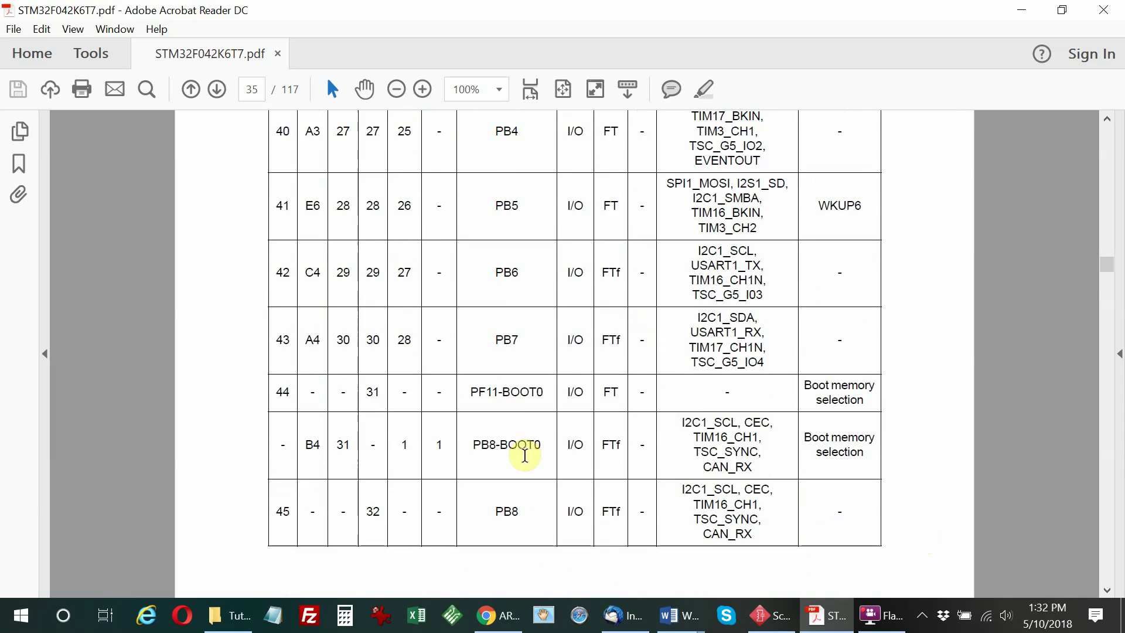
{"action": "scroll", "coordinate": [524, 456], "scroll_direction": "down", "scroll_amount": 2}
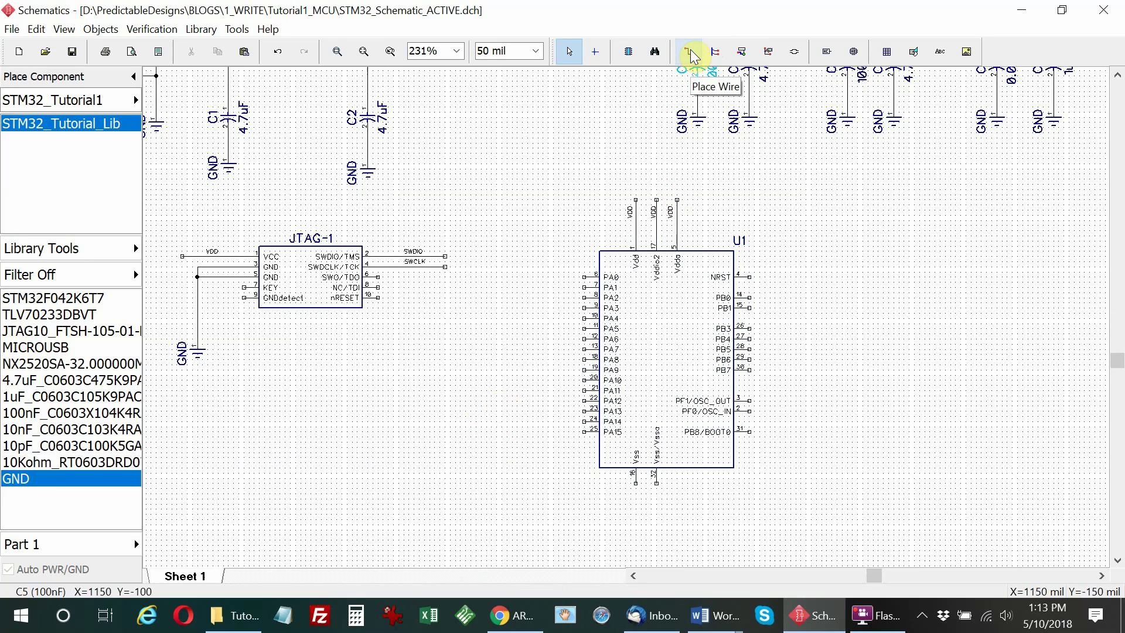
Wire PA13 and join it by name to the SWDIO net, with its label shown.
{"action": "left_click", "coordinate": [691, 52]}
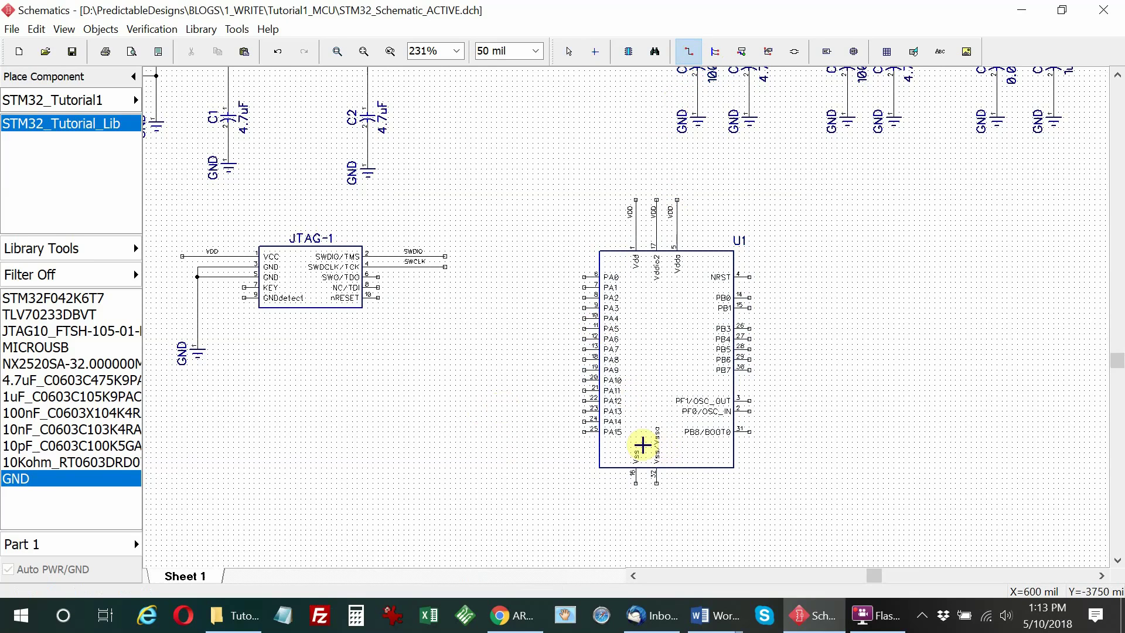
{"action": "scroll", "coordinate": [576, 425], "scroll_direction": "up", "scroll_amount": 2}
{"action": "left_click", "coordinate": [587, 396]}
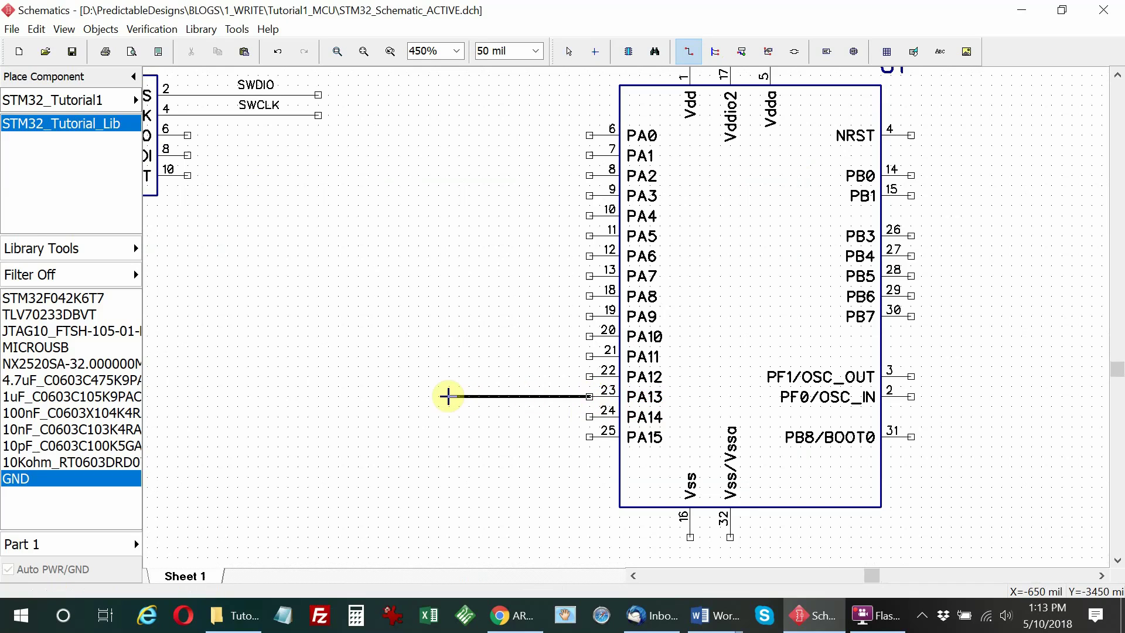
{"action": "right_click", "coordinate": [449, 396]}
{"action": "left_click", "coordinate": [486, 407]}
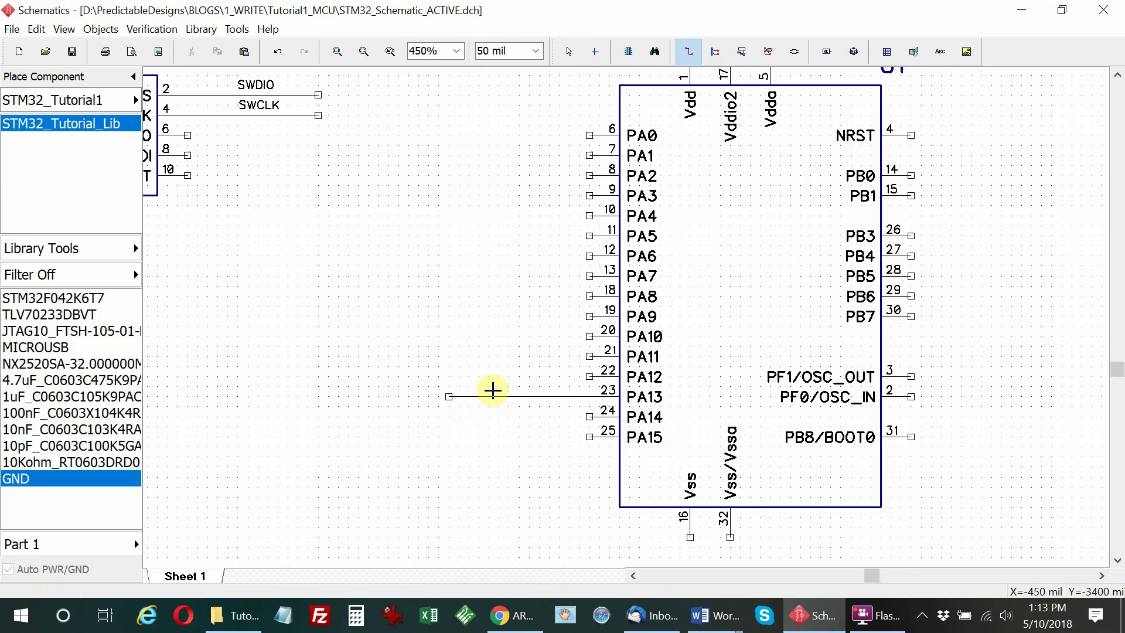
{"action": "key", "text": "Escape"}
{"action": "right_click", "coordinate": [488, 397]}
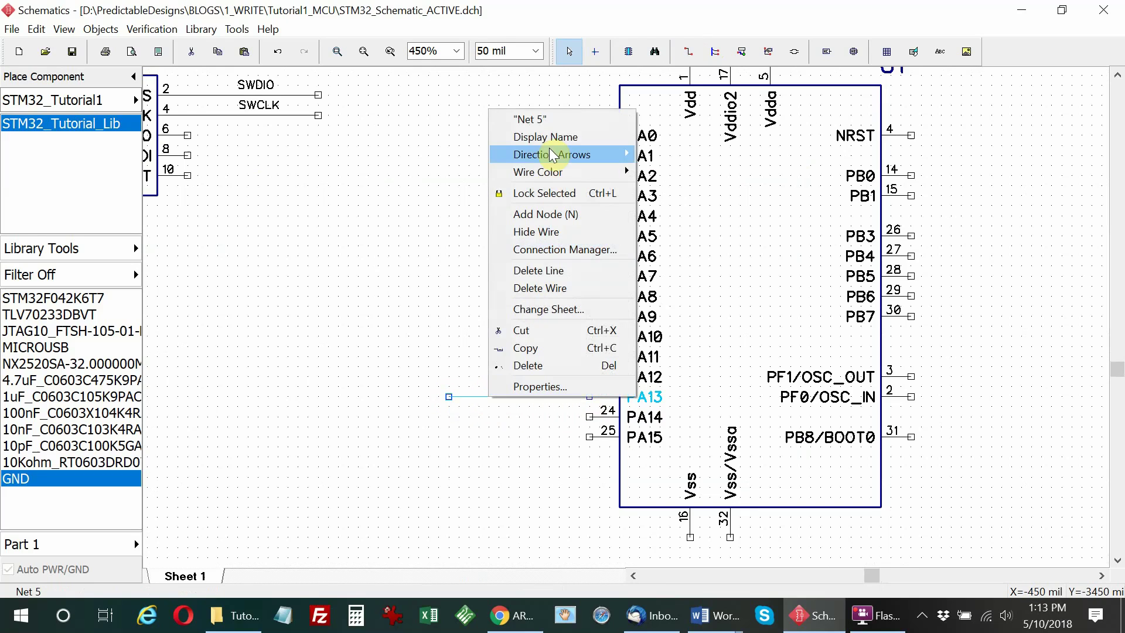
{"action": "left_click", "coordinate": [549, 117]}
{"action": "type", "text": "SWDIO"}
{"action": "key", "text": "Return"}
{"action": "key", "text": "Return"}
{"action": "left_click", "coordinate": [484, 396]}
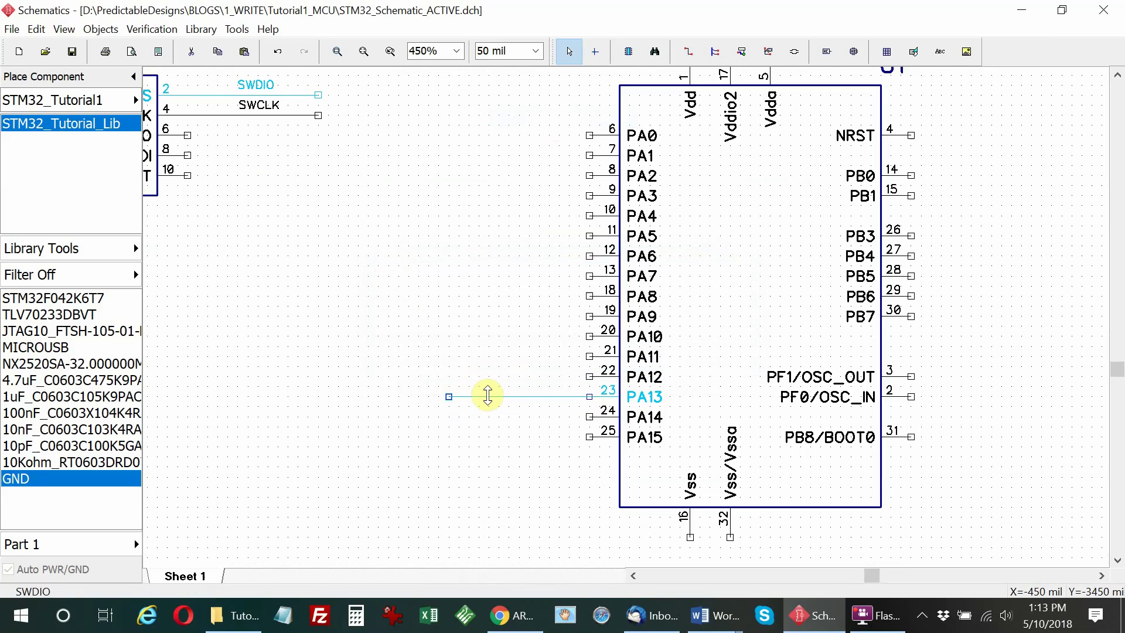
{"action": "right_click", "coordinate": [488, 397]}
{"action": "left_click", "coordinate": [545, 136]}
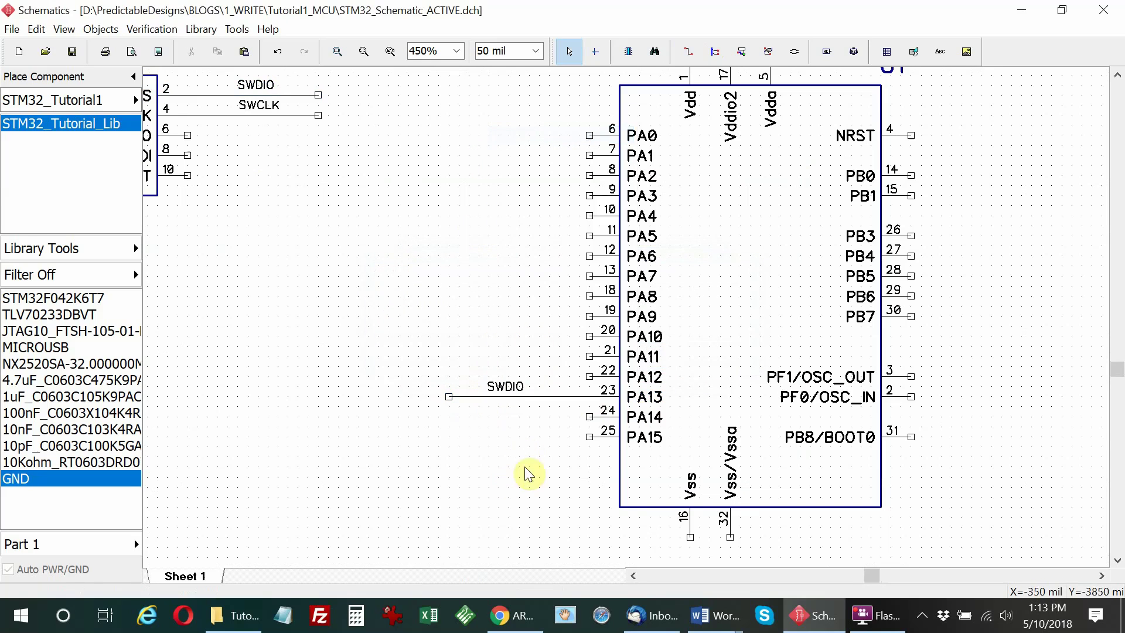
{"action": "left_click", "coordinate": [707, 118]}
Wire PA14 and join it by name to the SWCLK net, with its label shown.
{"action": "left_click", "coordinate": [689, 51]}
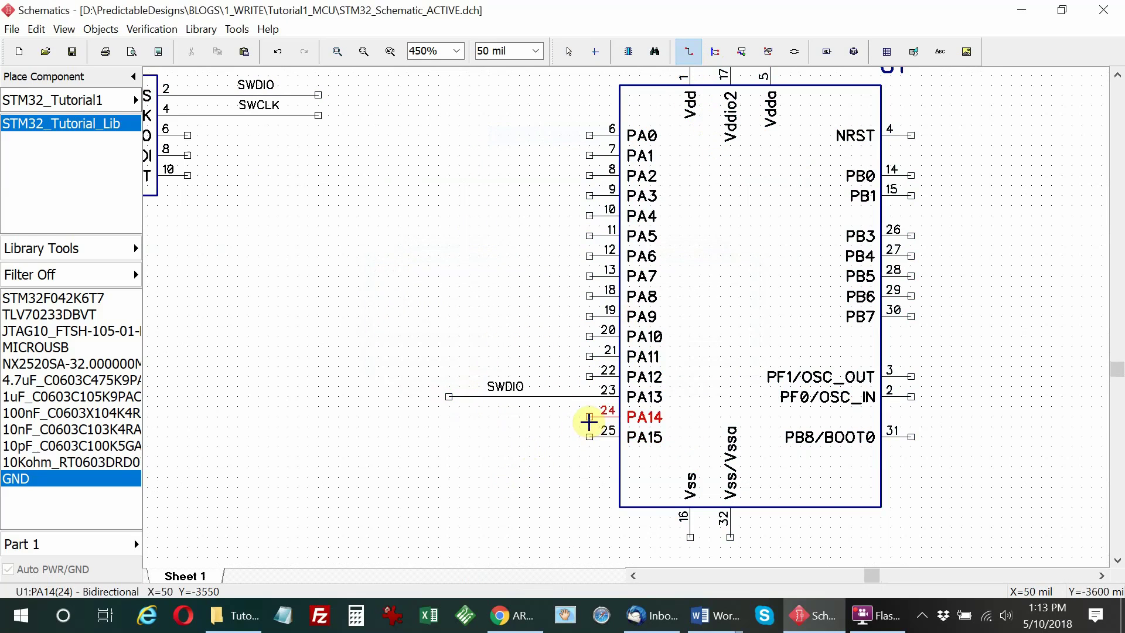
{"action": "left_click", "coordinate": [590, 416]}
{"action": "right_click", "coordinate": [447, 416]}
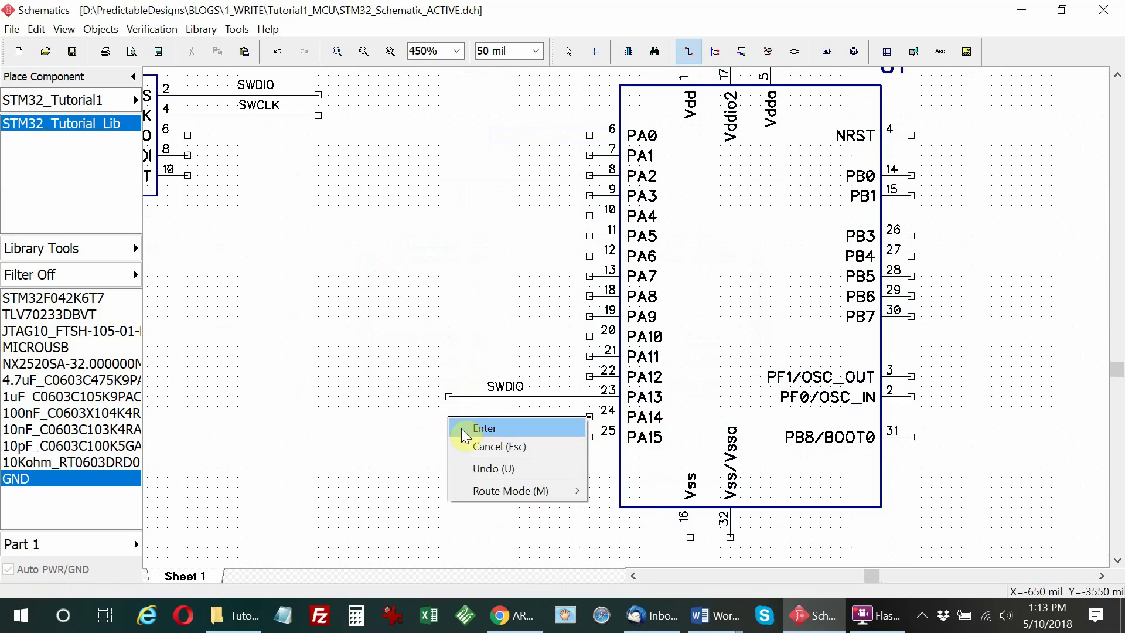
{"action": "left_click", "coordinate": [465, 427]}
{"action": "left_click", "coordinate": [501, 417]}
{"action": "right_click", "coordinate": [501, 416]}
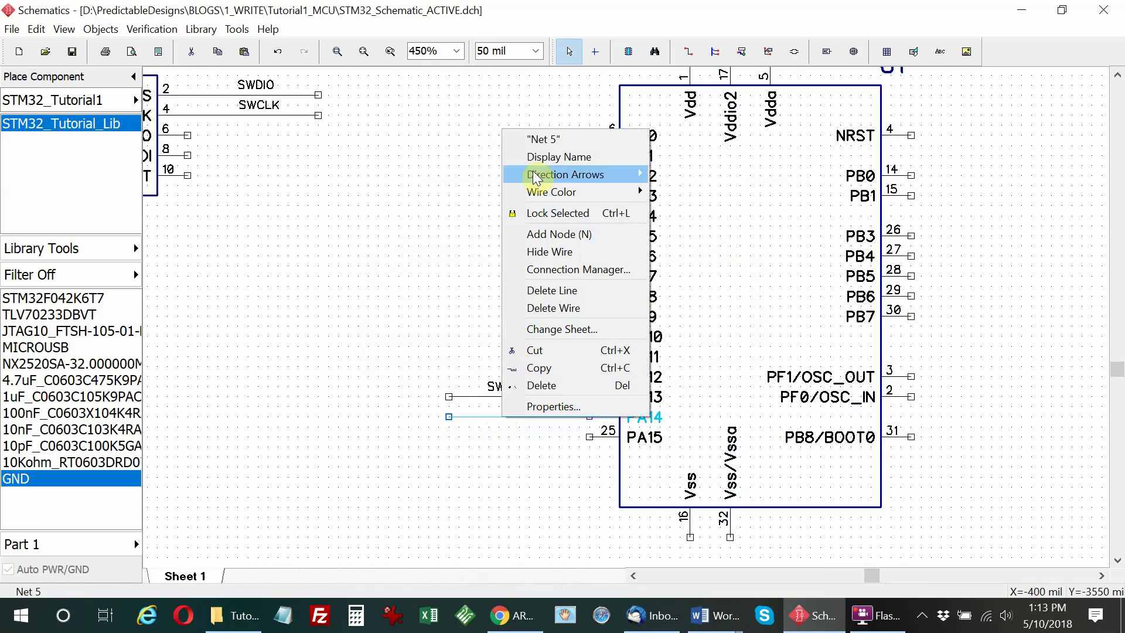
{"action": "left_click", "coordinate": [540, 138]}
{"action": "type", "text": "SWCLK"}
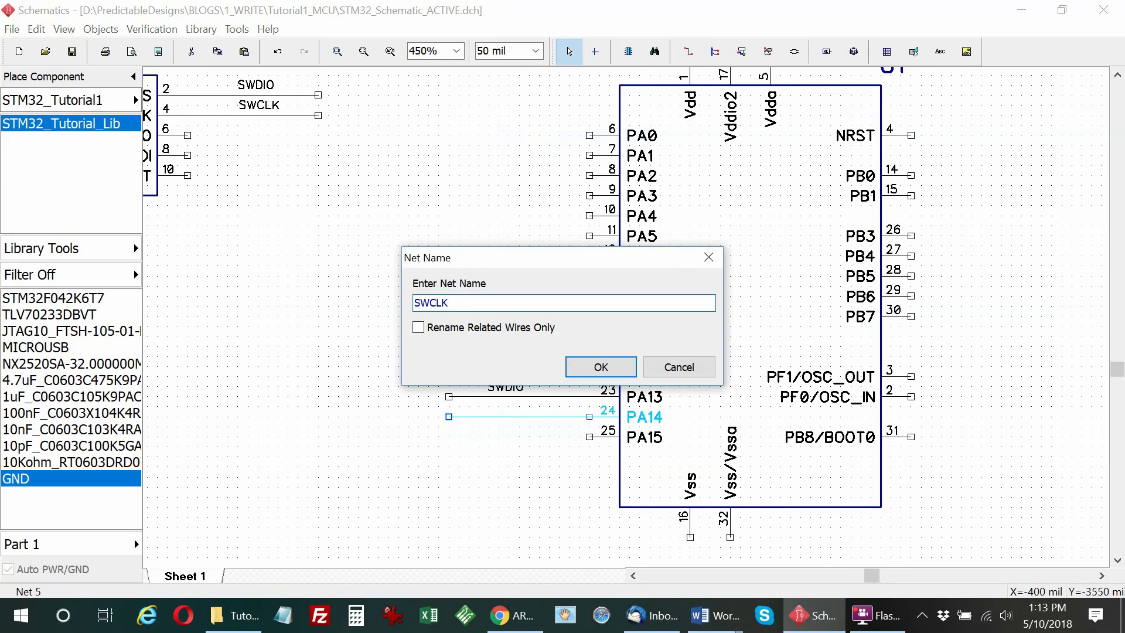
{"action": "left_click", "coordinate": [599, 366]}
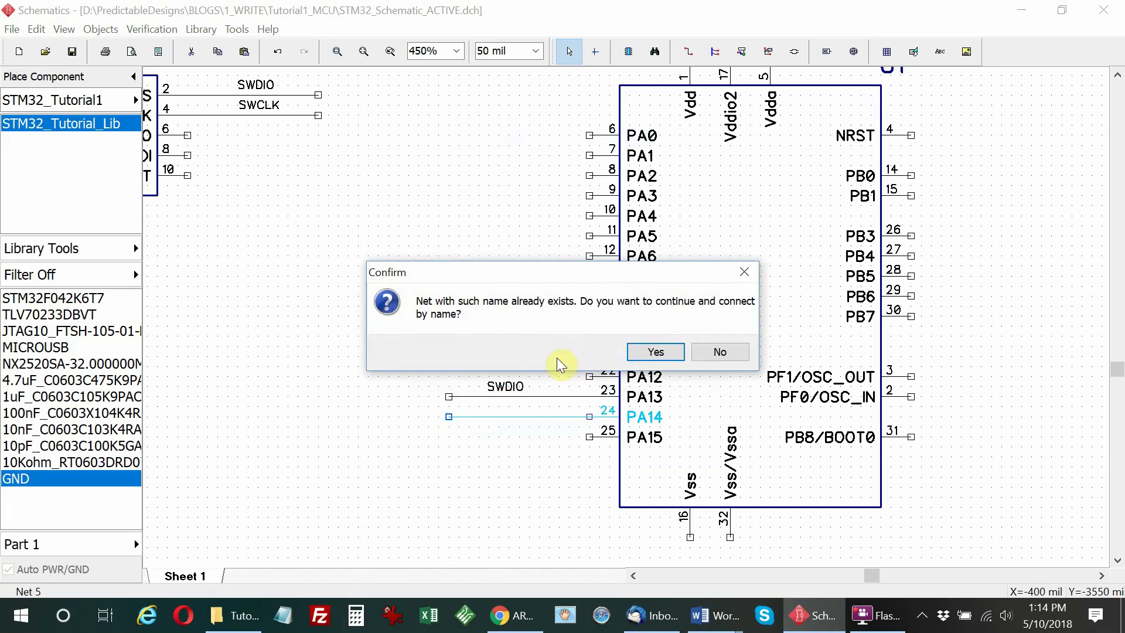
{"action": "left_click", "coordinate": [655, 352]}
{"action": "right_click", "coordinate": [495, 422]}
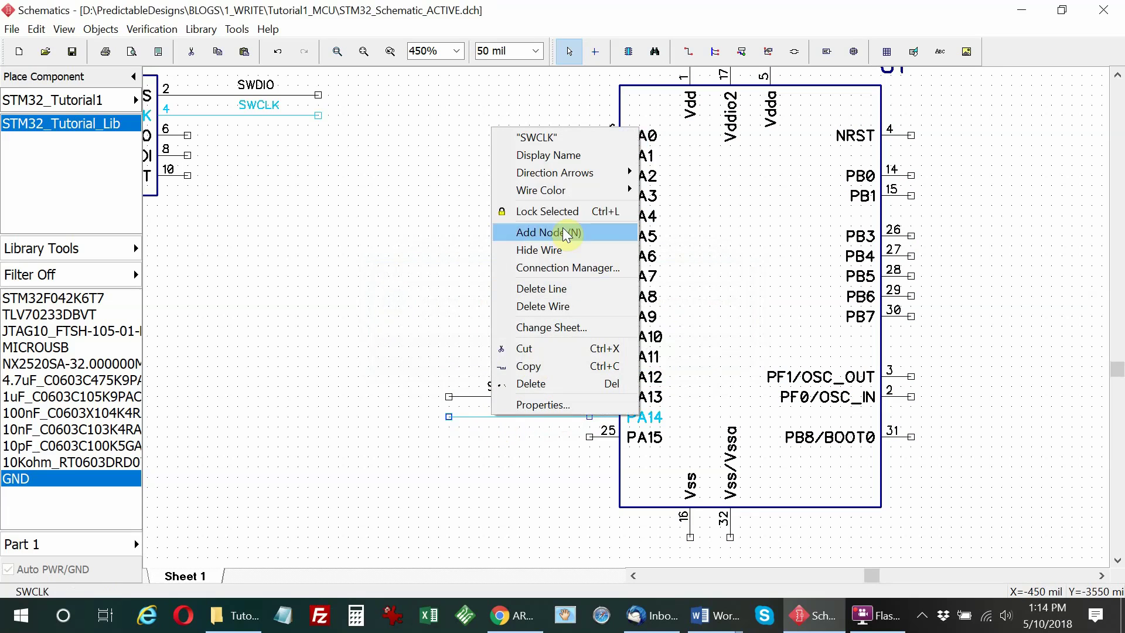
{"action": "left_click", "coordinate": [572, 154]}
{"action": "left_click", "coordinate": [508, 426]}
{"action": "left_click", "coordinate": [512, 506]}
Place a GND symbol below U1 and wire Vss pin 16 and Vss/Vssa pin 32 to it.
{"action": "scroll", "coordinate": [394, 364], "scroll_direction": "down", "scroll_amount": 3}
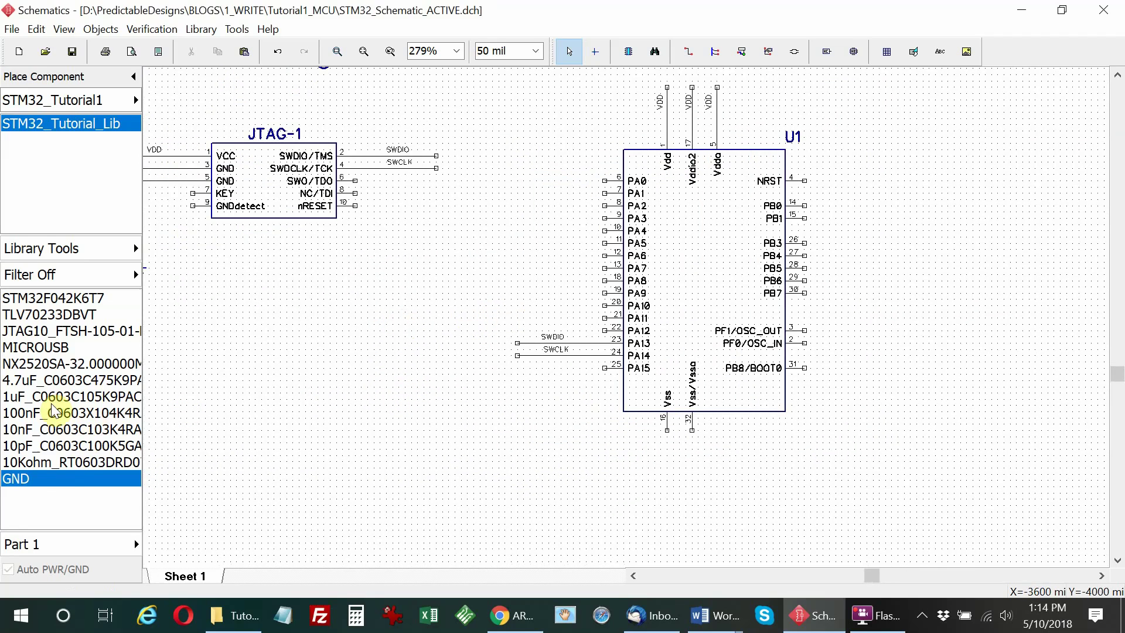
{"action": "left_click", "coordinate": [61, 478]}
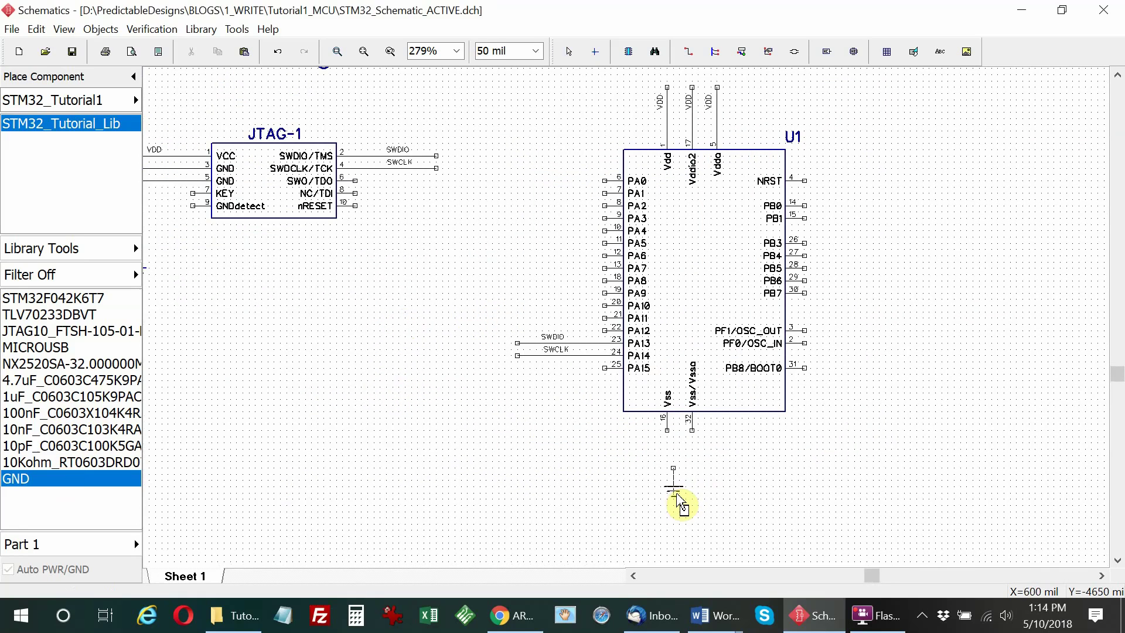
{"action": "left_click", "coordinate": [679, 491]}
{"action": "key", "text": "Escape"}
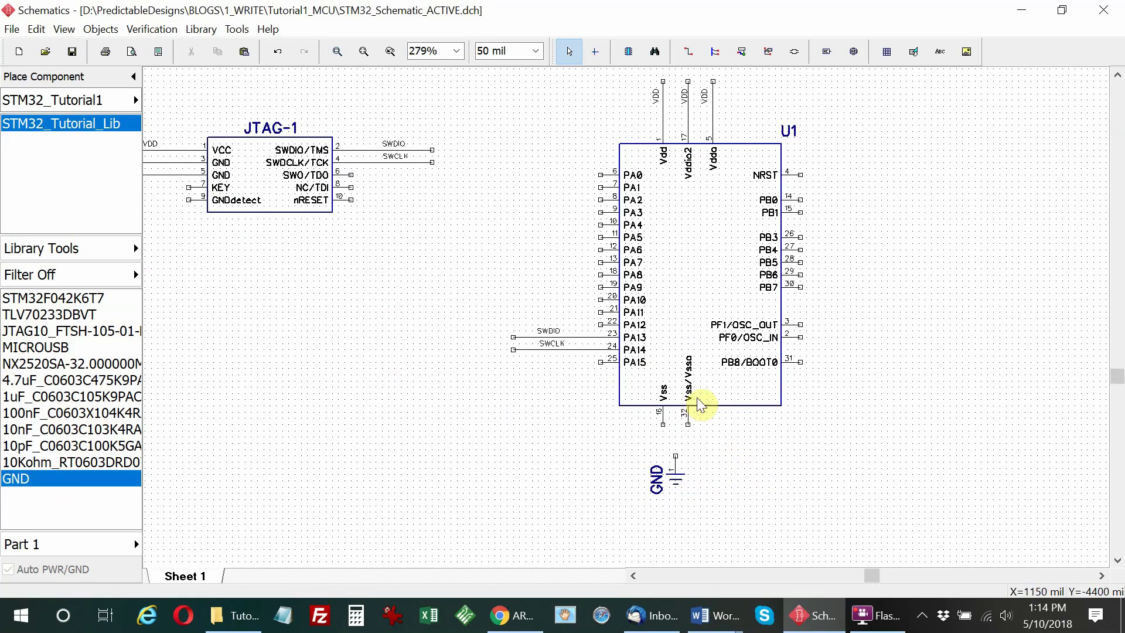
{"action": "scroll", "coordinate": [672, 405], "scroll_direction": "up", "scroll_amount": 2}
{"action": "left_click", "coordinate": [688, 52]}
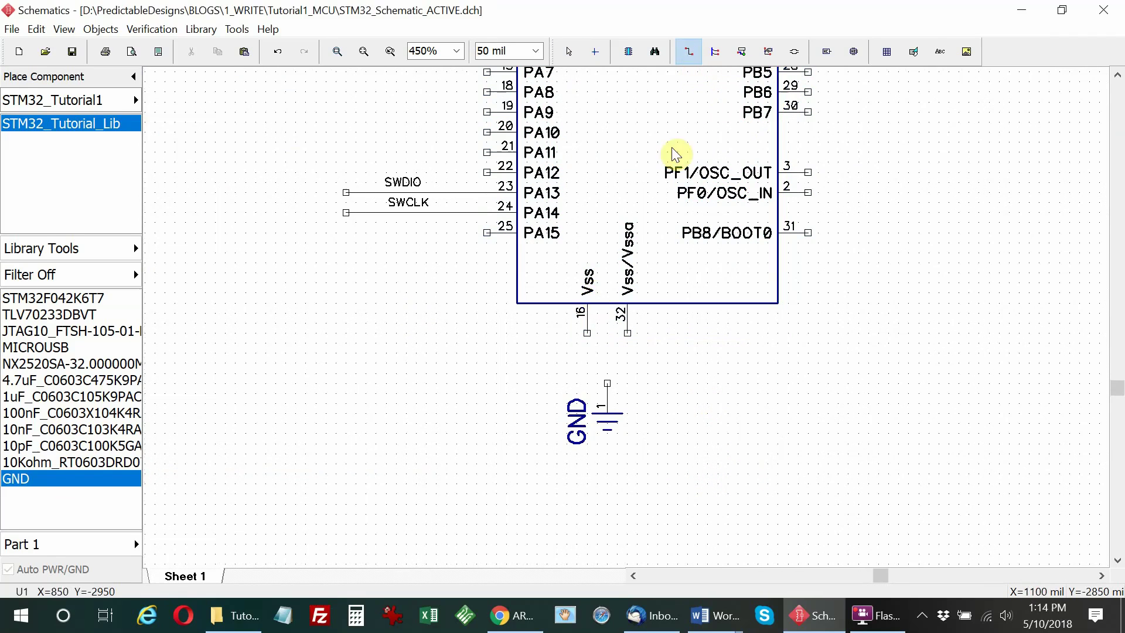
{"action": "left_click", "coordinate": [587, 333]}
{"action": "left_click", "coordinate": [626, 335]}
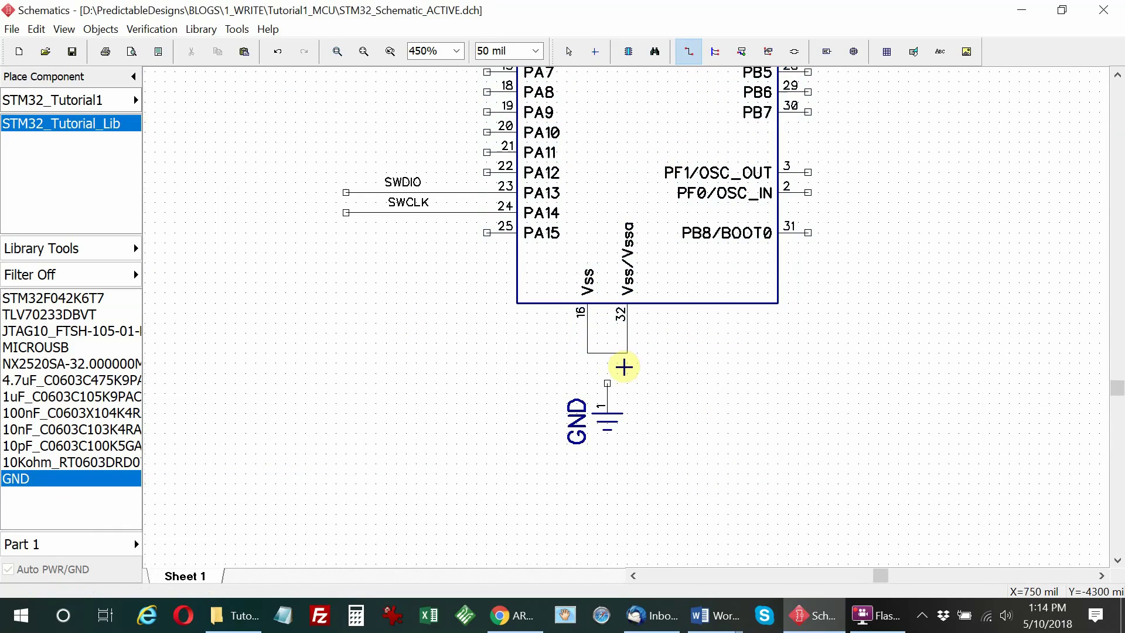
{"action": "left_click", "coordinate": [605, 382]}
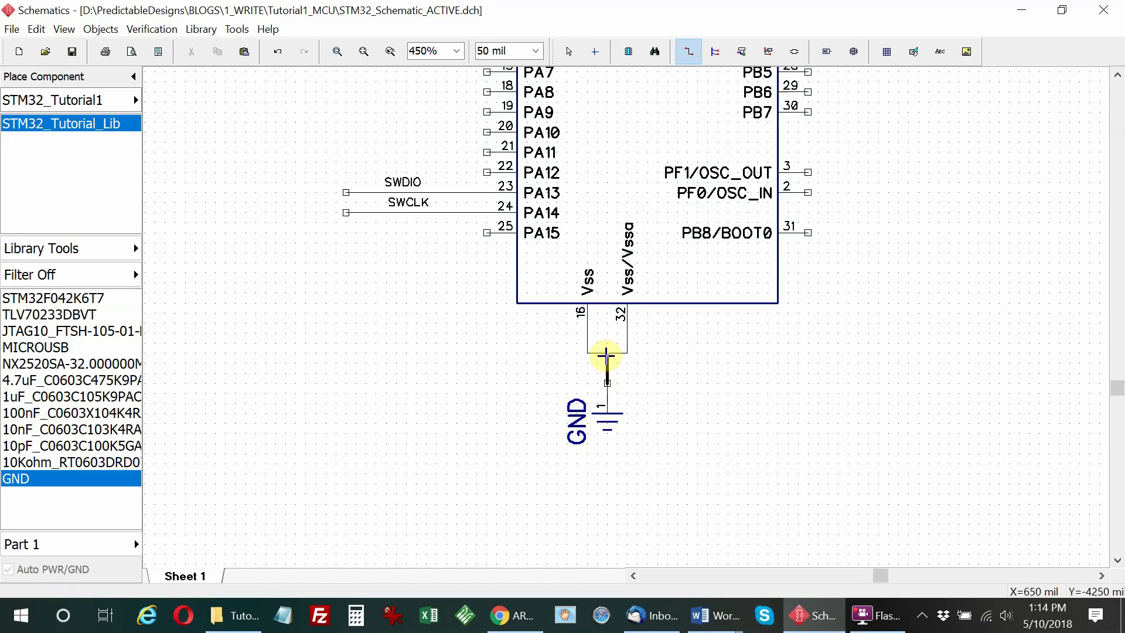
{"action": "left_click", "coordinate": [606, 352]}
{"action": "key", "text": "Escape"}
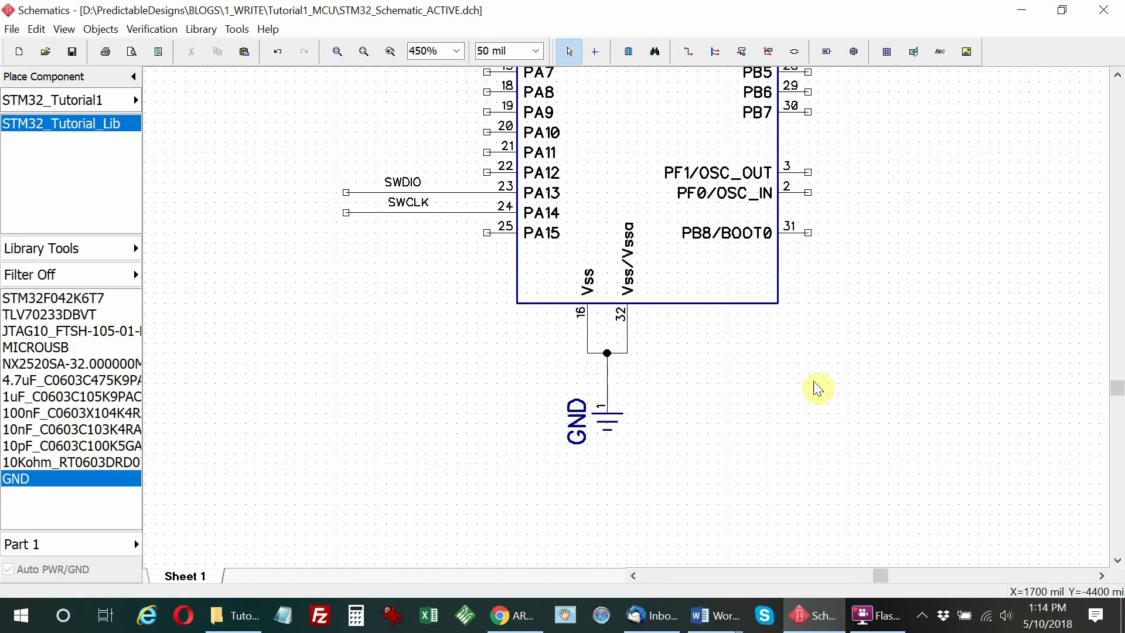
Copy a second GND symbol beside PB8/BOOT0.
{"action": "scroll", "coordinate": [788, 404], "scroll_direction": "down", "scroll_amount": 2}
{"action": "middle_click_drag", "start_coordinate": [835, 374], "coordinate": [726, 423]}
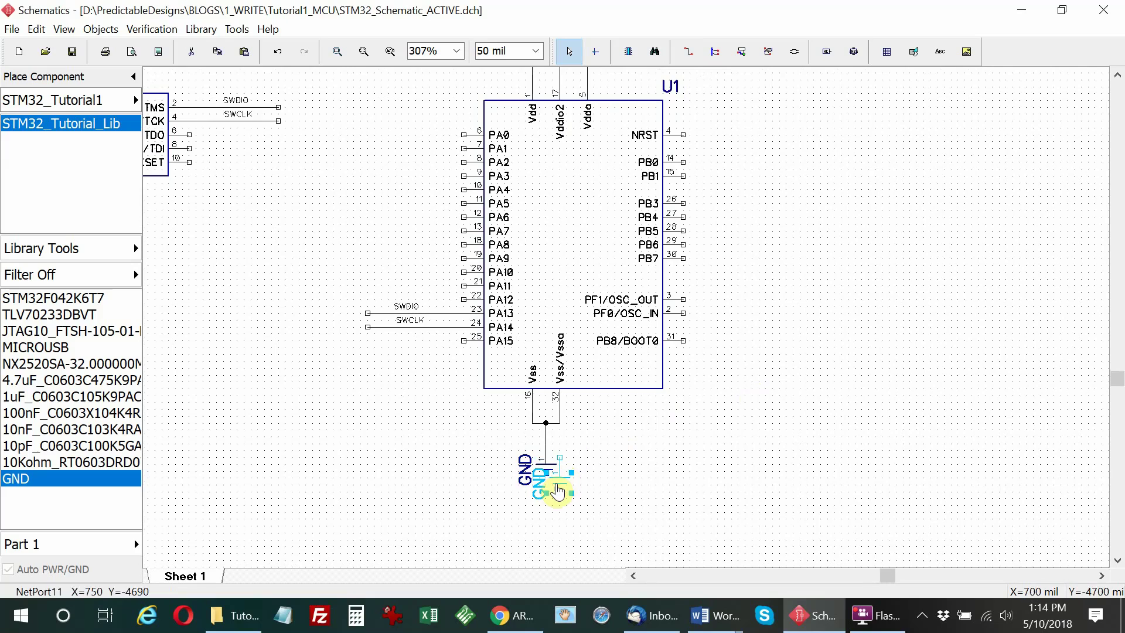
{"action": "mouse_move", "coordinate": [551, 475]}
{"action": "left_mouse_down"}
{"action": "mouse_move", "coordinate": [681, 447]}
{"action": "mouse_move", "coordinate": [733, 421]}
{"action": "mouse_move", "coordinate": [726, 407]}
{"action": "left_mouse_up"}
Wire PB8/BOOT0 pin 31 down to the nearby GND symbol's pin.
{"action": "left_click", "coordinate": [690, 52]}
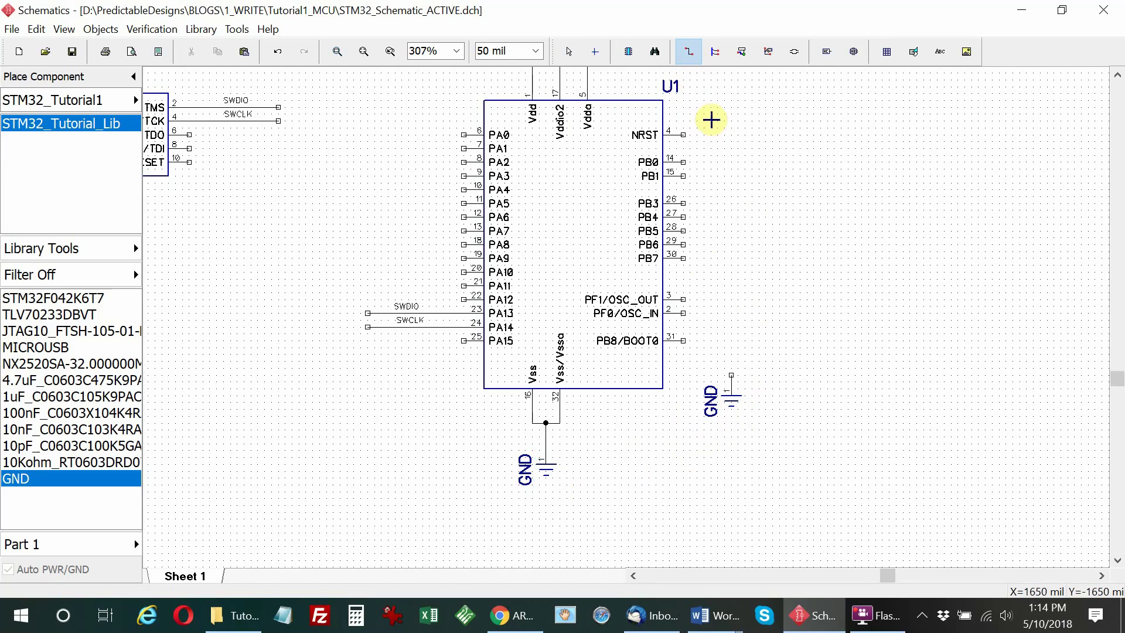
{"action": "left_click", "coordinate": [681, 343]}
{"action": "left_click", "coordinate": [730, 377]}
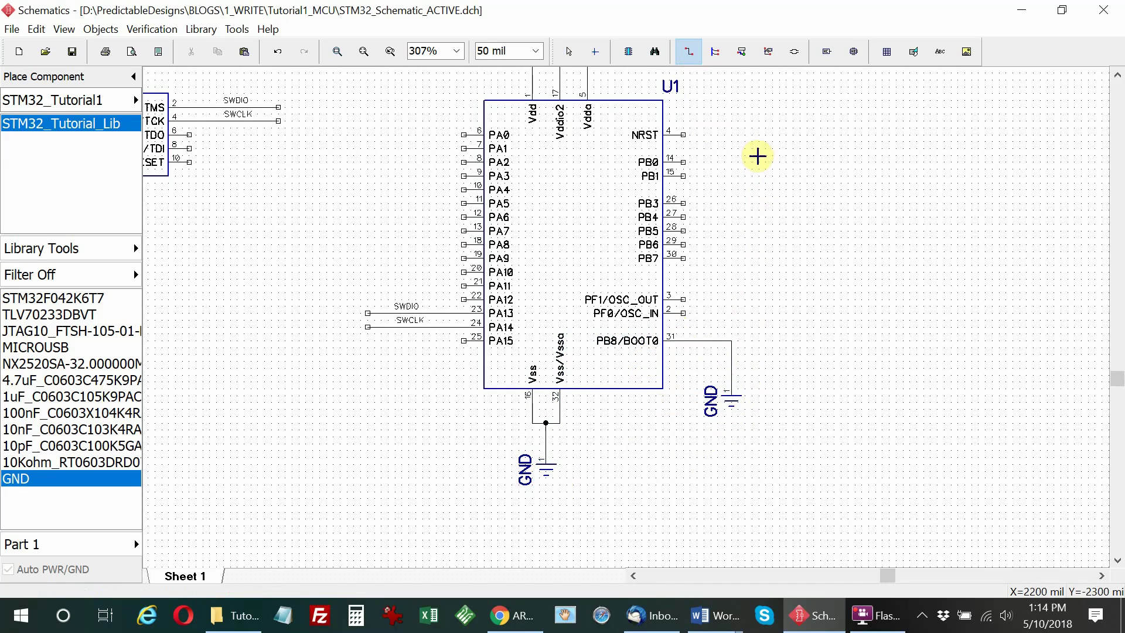
{"action": "right_click_drag", "start_coordinate": [758, 153], "coordinate": [938, 247]}
{"action": "right_click_drag", "start_coordinate": [950, 284], "coordinate": [648, 296]}
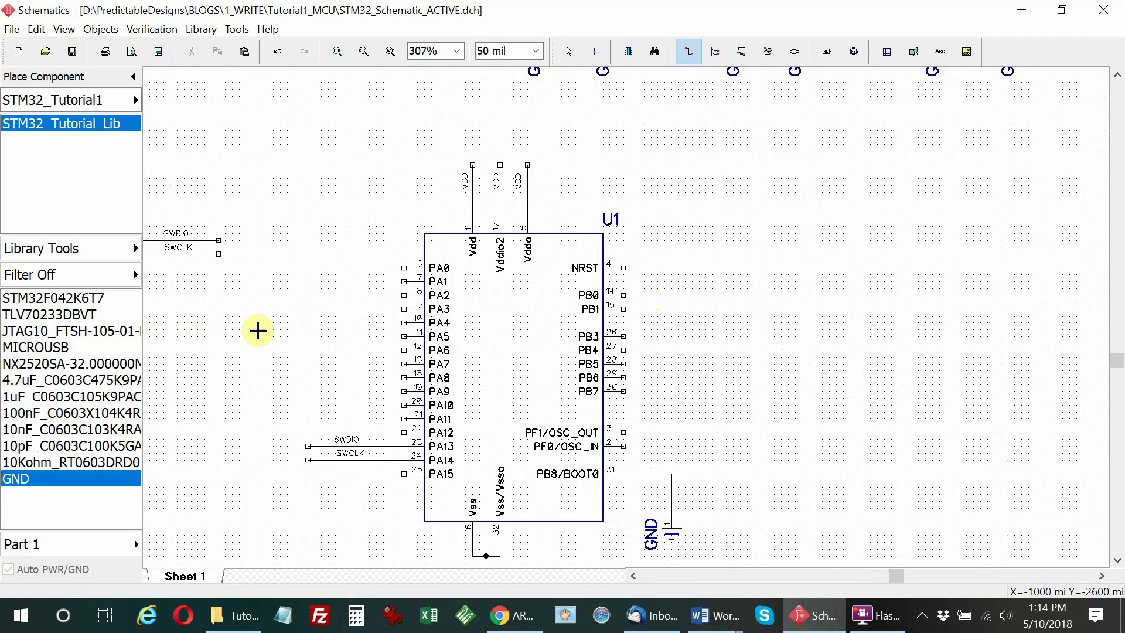
Draw a short wire from the NRST pin, name its net NRST and display the name.
{"action": "left_click", "coordinate": [623, 268]}
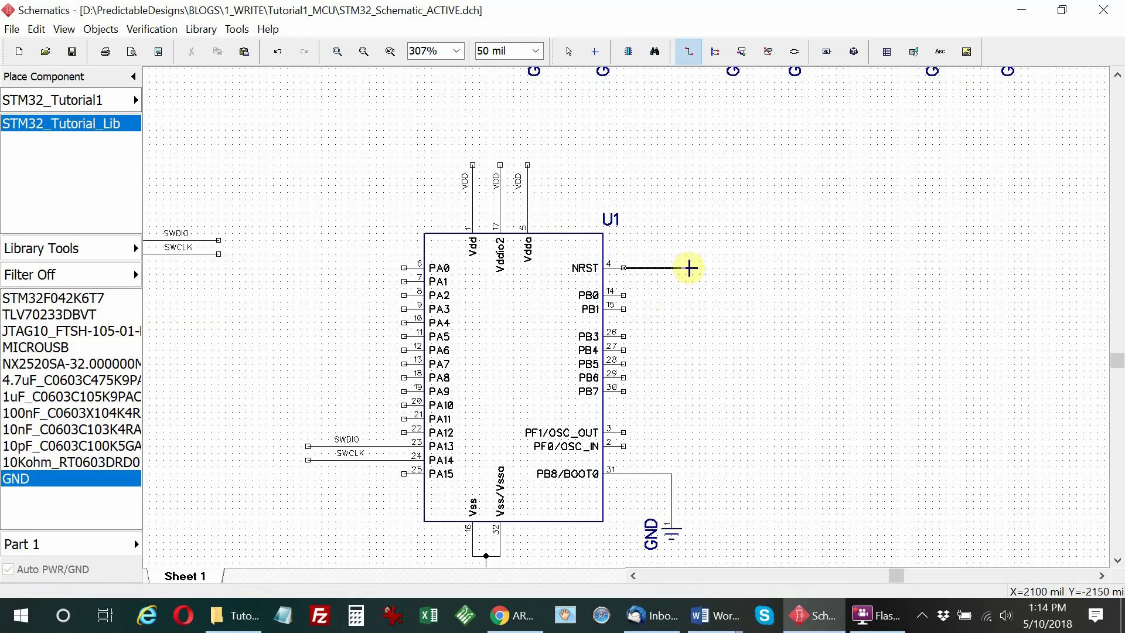
{"action": "right_click", "coordinate": [720, 271]}
{"action": "left_click", "coordinate": [747, 280]}
{"action": "key", "text": "Escape"}
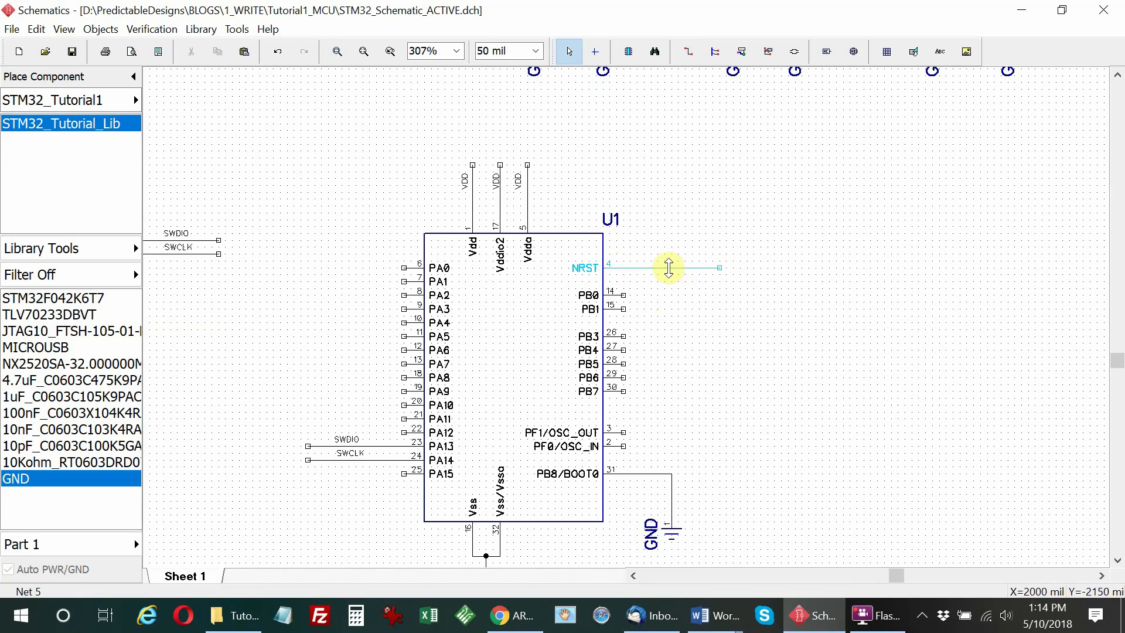
{"action": "right_click", "coordinate": [669, 267]}
{"action": "left_click", "coordinate": [715, 278]}
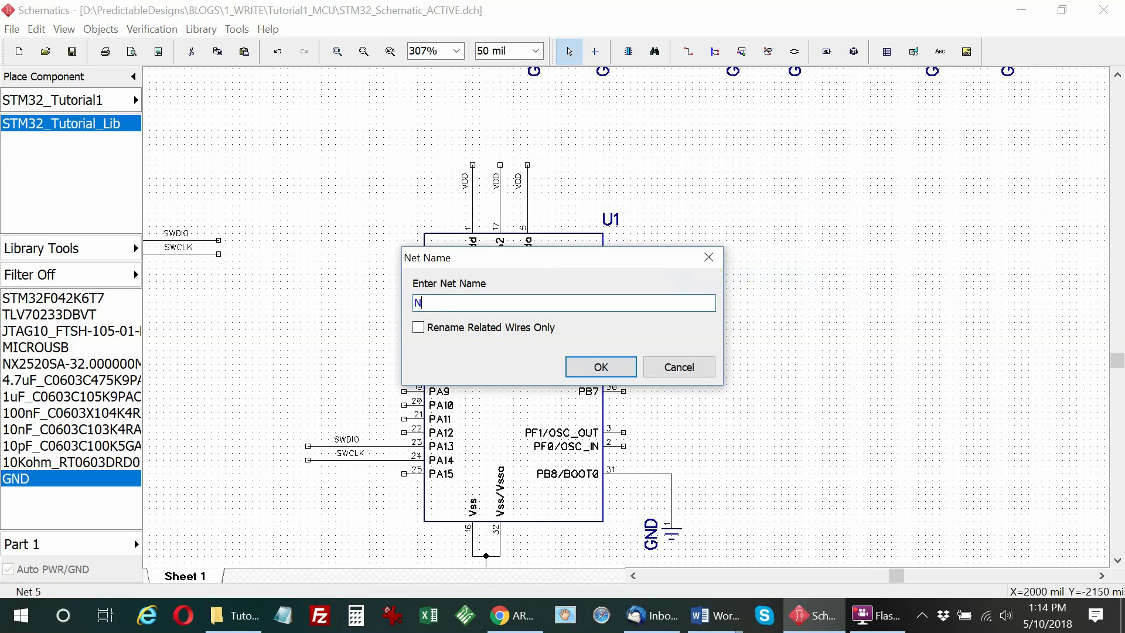
{"action": "key", "text": "Return"}
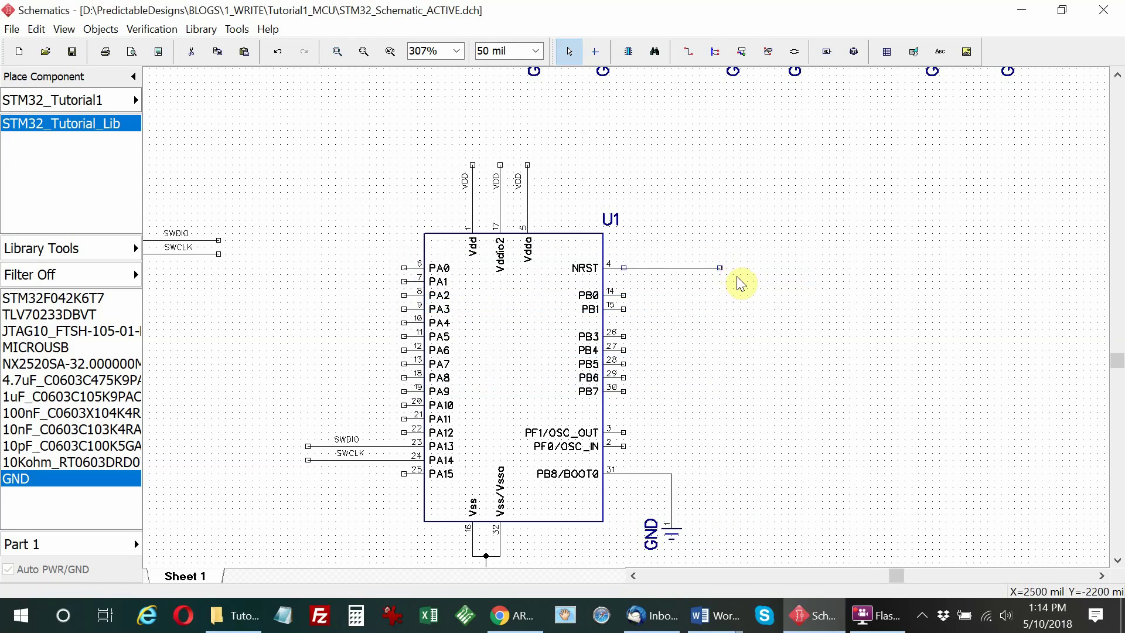
{"action": "right_click", "coordinate": [652, 268]}
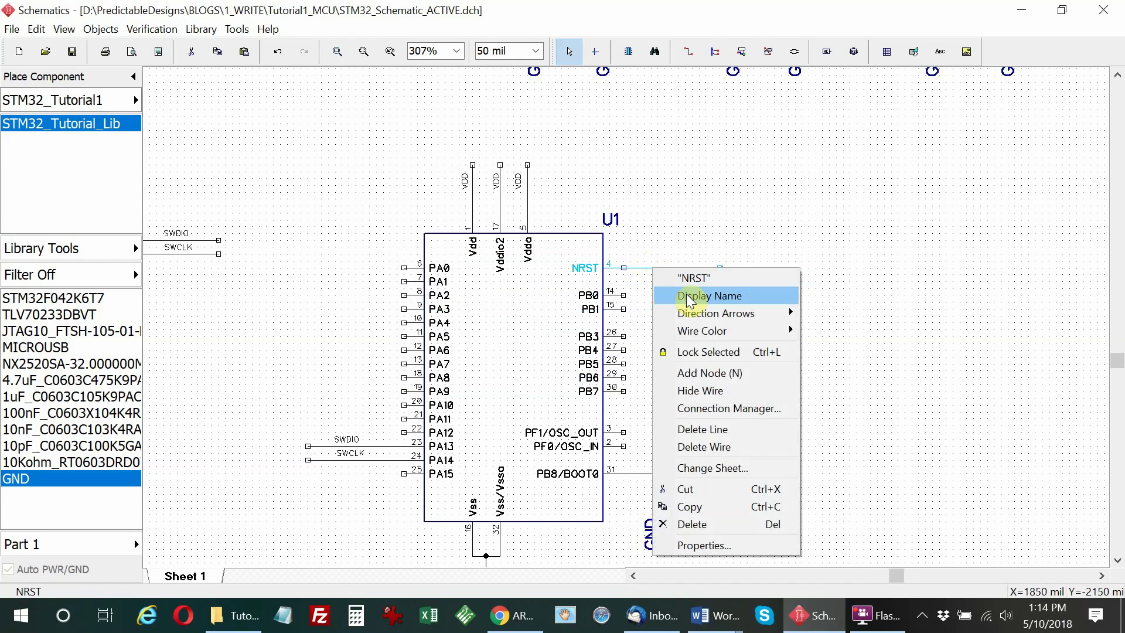
{"action": "left_click", "coordinate": [690, 296]}
Wire JTAG-1's nRESET pin into the NRST net and show the NRST label.
{"action": "scroll", "coordinate": [567, 359], "scroll_direction": "left", "scroll_amount": 3}
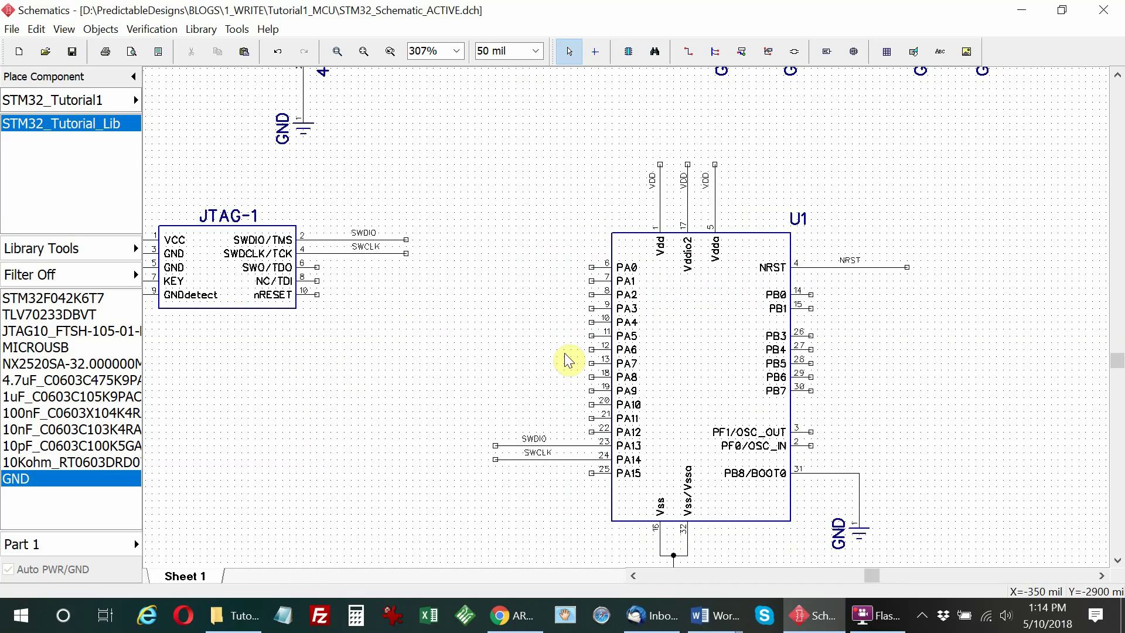
{"action": "left_click", "coordinate": [688, 53]}
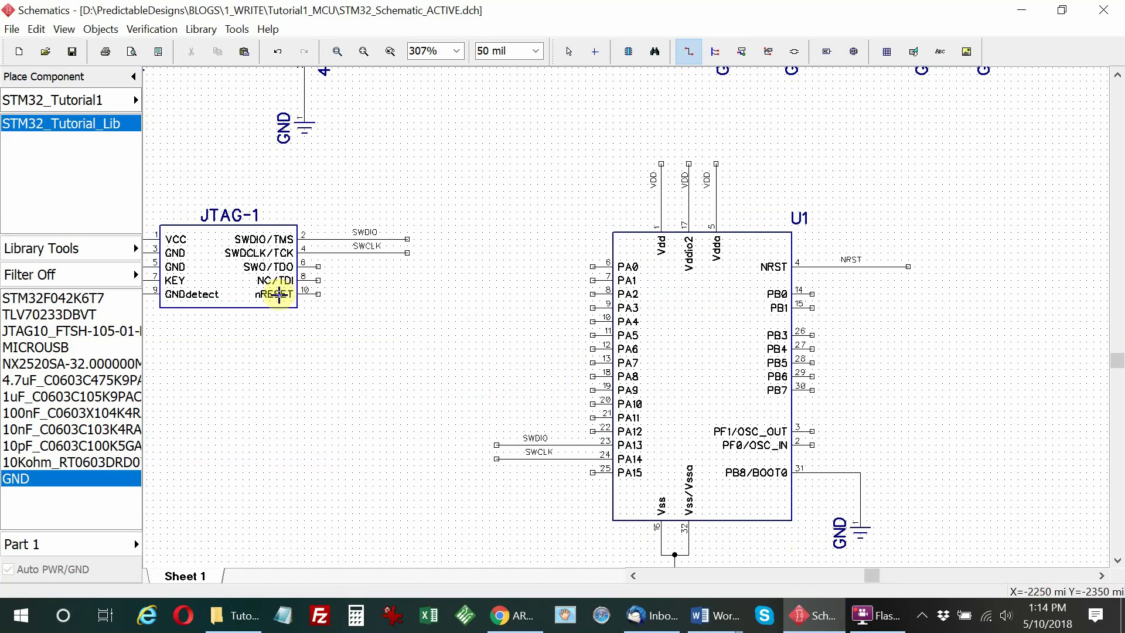
{"action": "left_click", "coordinate": [318, 294]}
{"action": "right_click", "coordinate": [407, 295]}
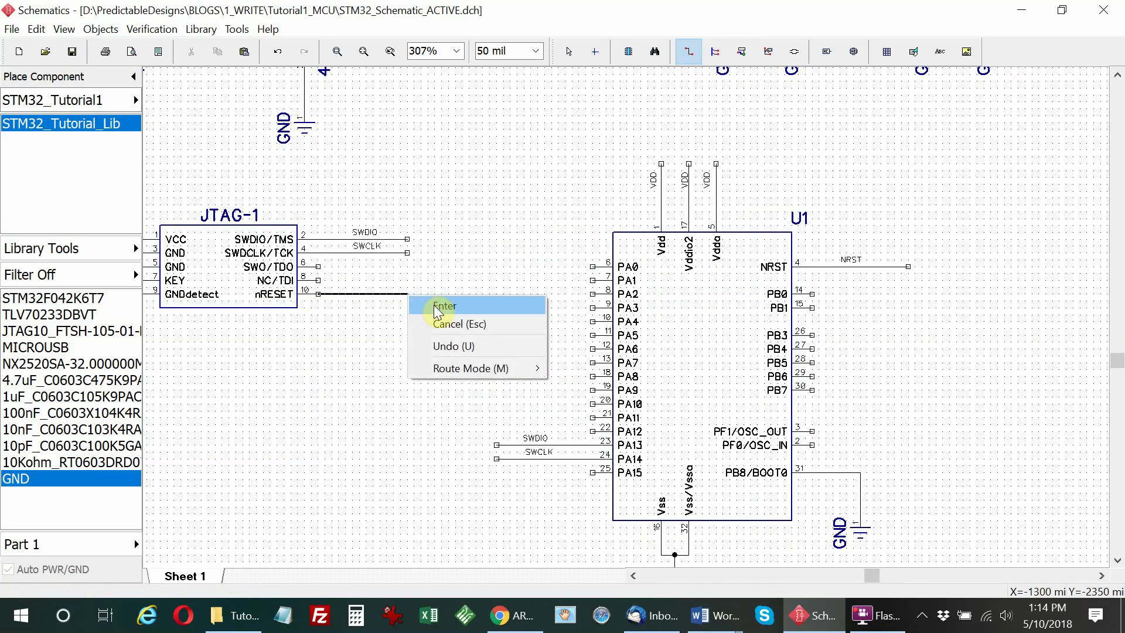
{"action": "left_click", "coordinate": [440, 304]}
{"action": "right_click", "coordinate": [351, 294]}
{"action": "left_click", "coordinate": [350, 294]}
{"action": "right_click", "coordinate": [351, 294]}
{"action": "left_click", "coordinate": [370, 304]}
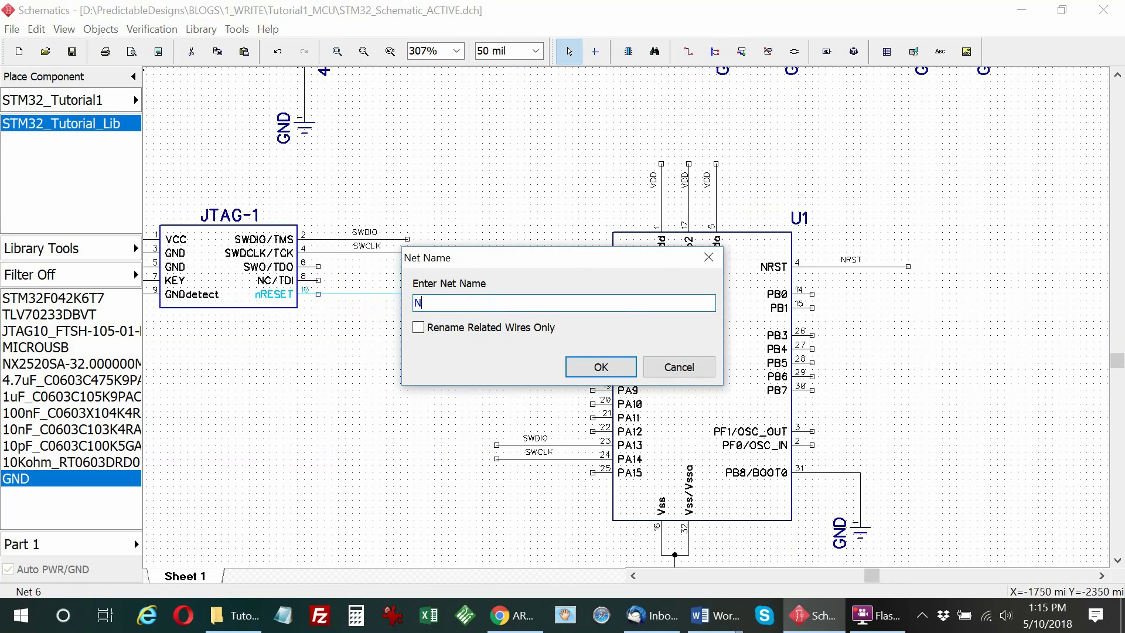
{"action": "key", "text": "Return"}
{"action": "key", "text": "Return"}
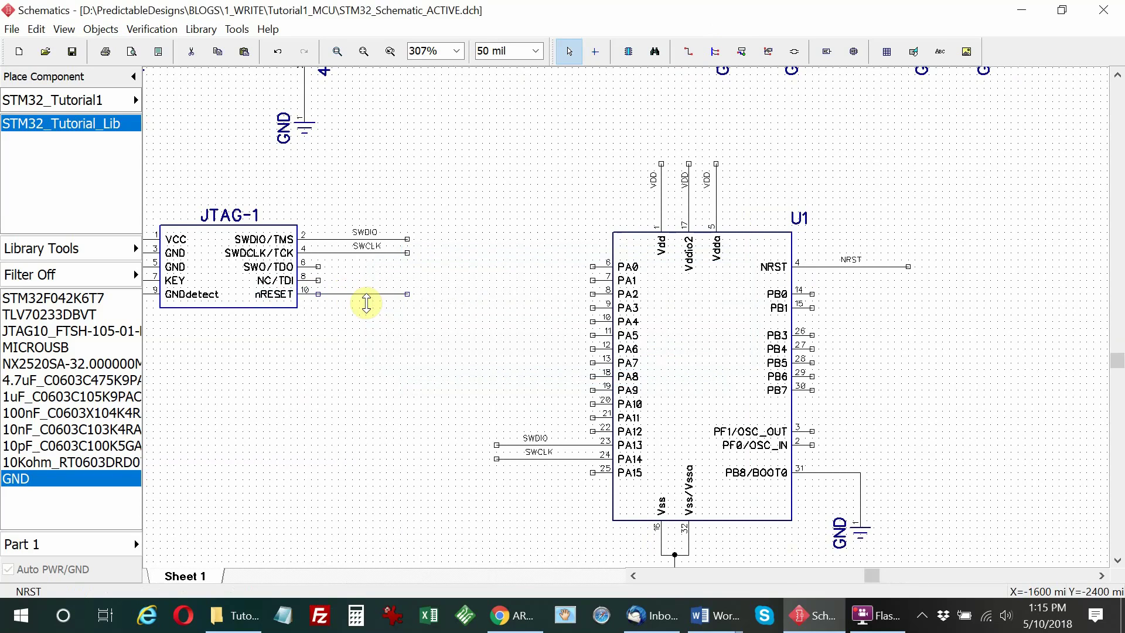
{"action": "right_click", "coordinate": [350, 294]}
{"action": "left_click", "coordinate": [395, 324]}
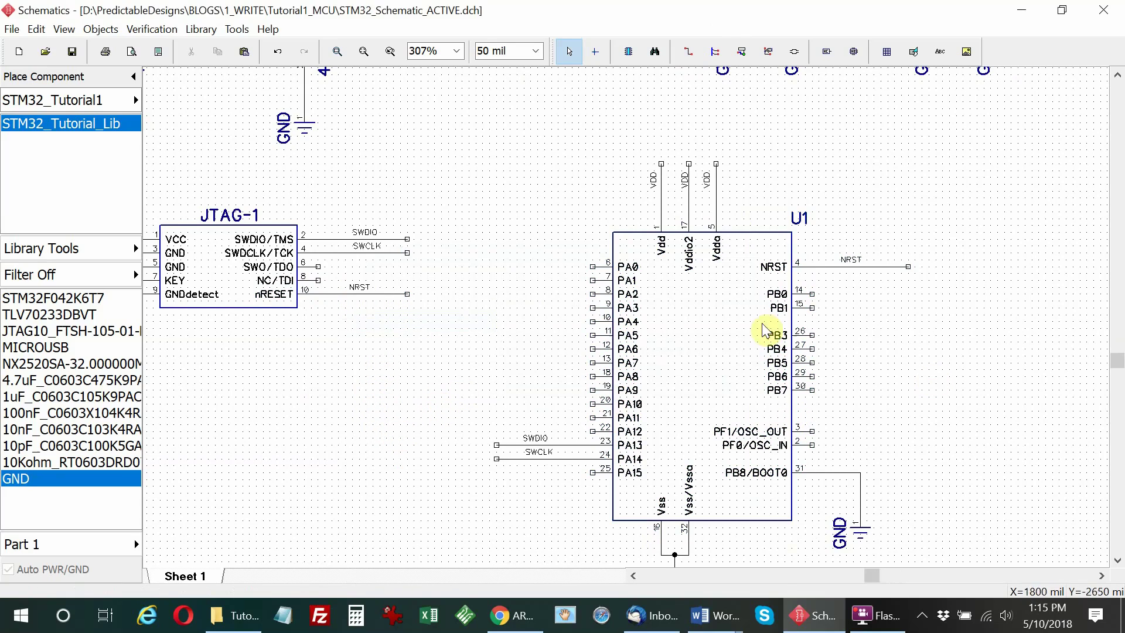
Place the 100nF capacitor C9 and set its Additional Marking to show Value.
{"action": "left_click", "coordinate": [69, 410]}
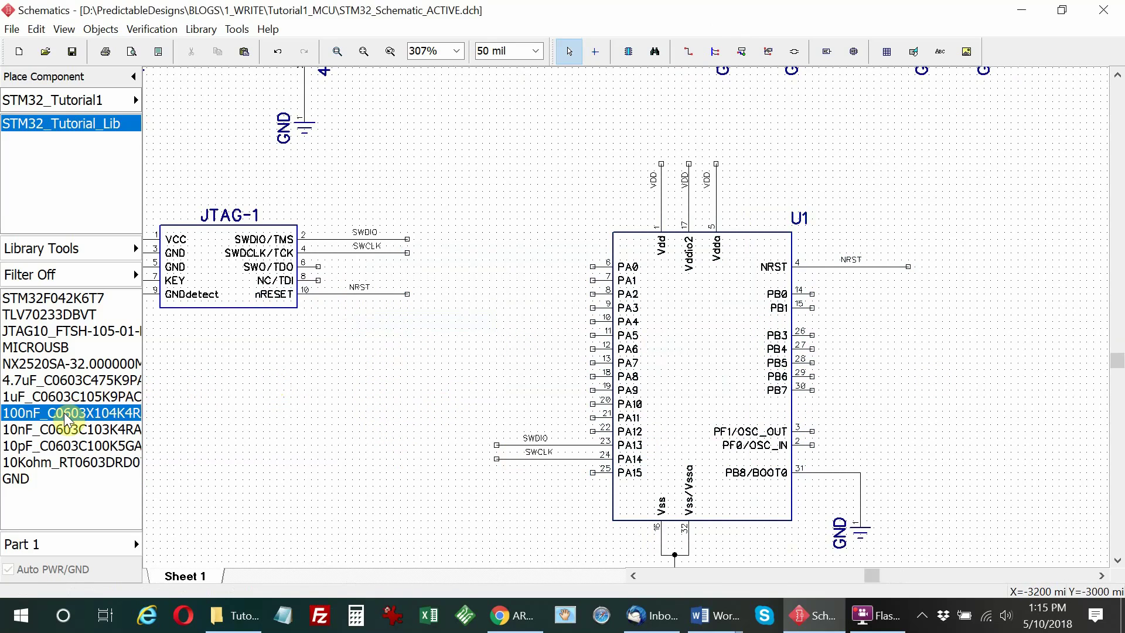
{"action": "left_click", "coordinate": [393, 383]}
{"action": "key", "text": "Escape"}
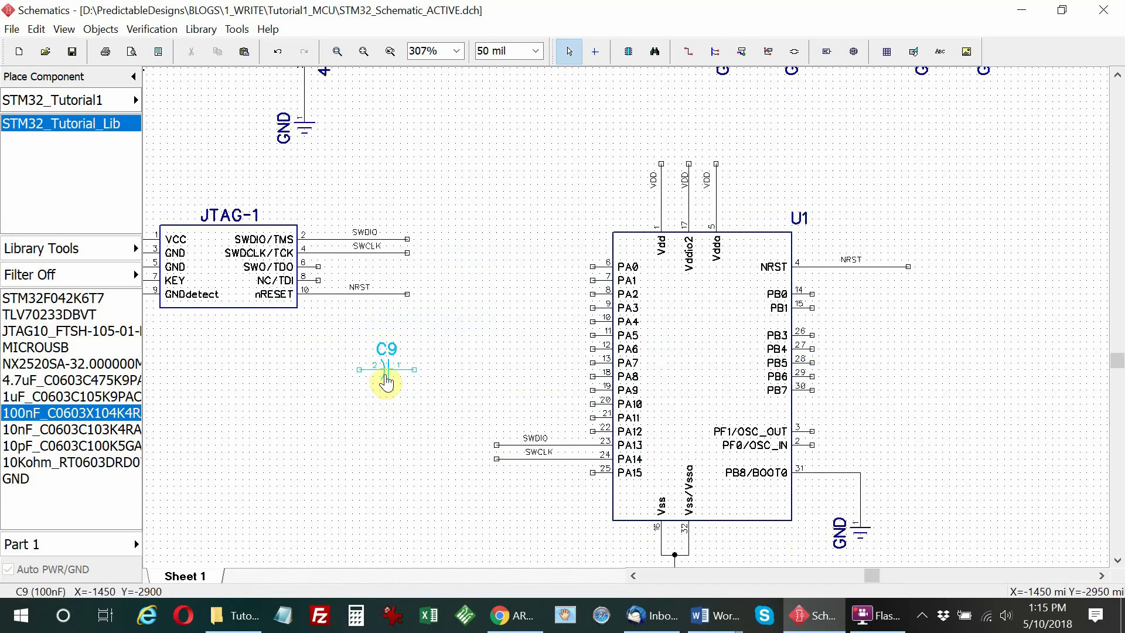
{"action": "double_click", "coordinate": [386, 370]}
{"action": "left_click", "coordinate": [669, 280]}
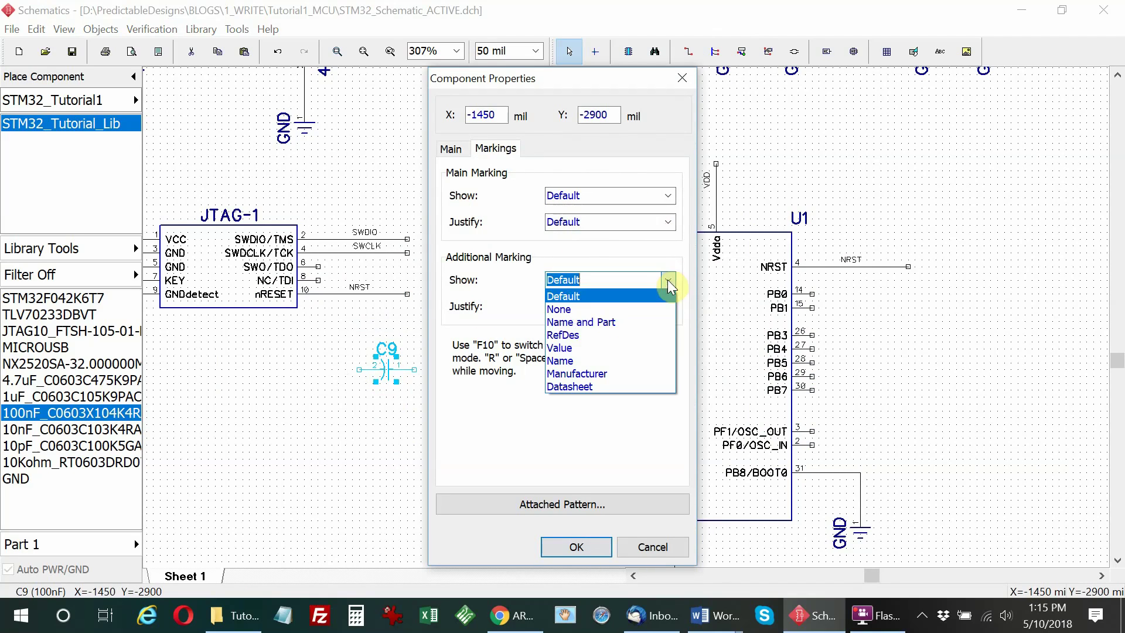
{"action": "left_click", "coordinate": [565, 349]}
{"action": "left_click", "coordinate": [576, 547]}
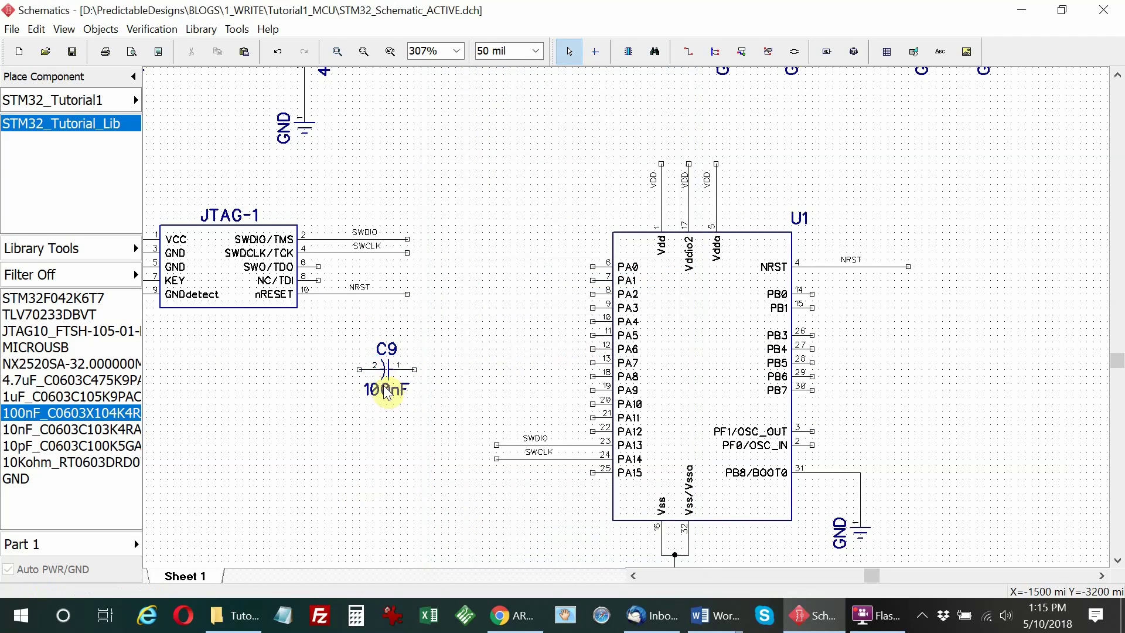
Move C9 to the end of the NRST line, rotate it upright, and wire its top pin to NRST.
{"action": "left_click_drag", "start_coordinate": [387, 375], "coordinate": [907, 318]}
{"action": "key", "text": "r"}
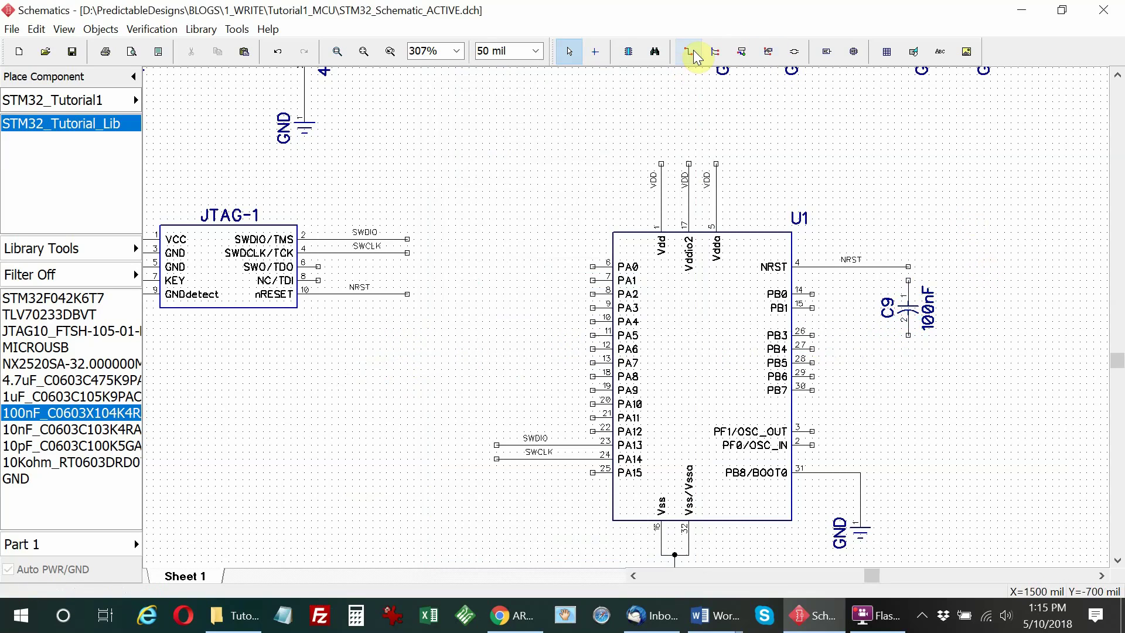
{"action": "left_click", "coordinate": [692, 52]}
{"action": "left_click", "coordinate": [908, 271]}
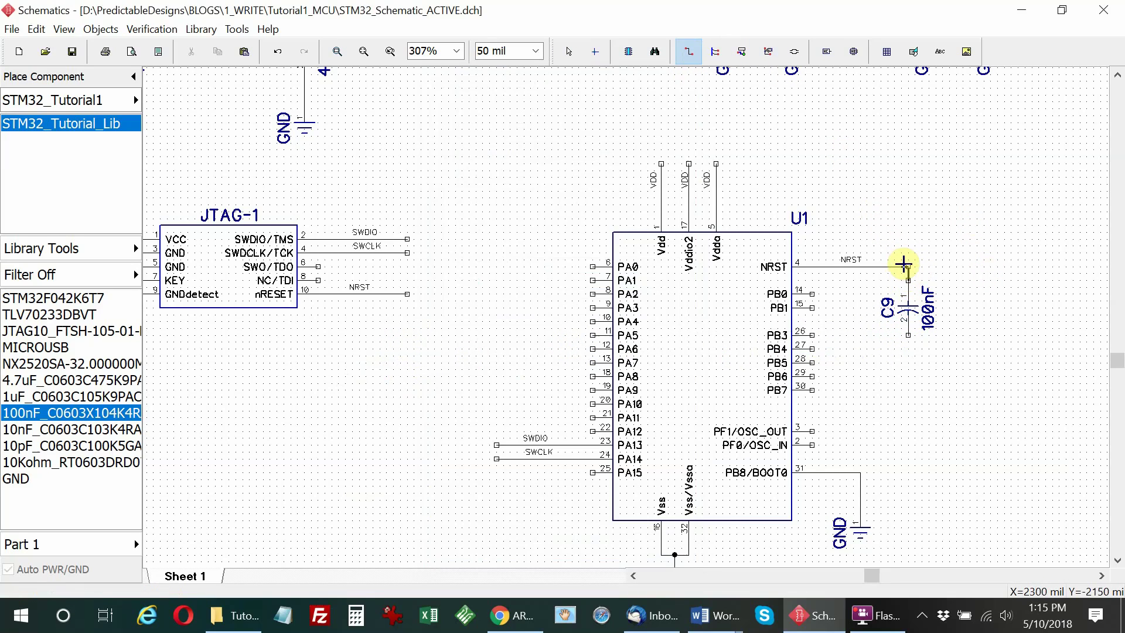
{"action": "key", "text": "Escape"}
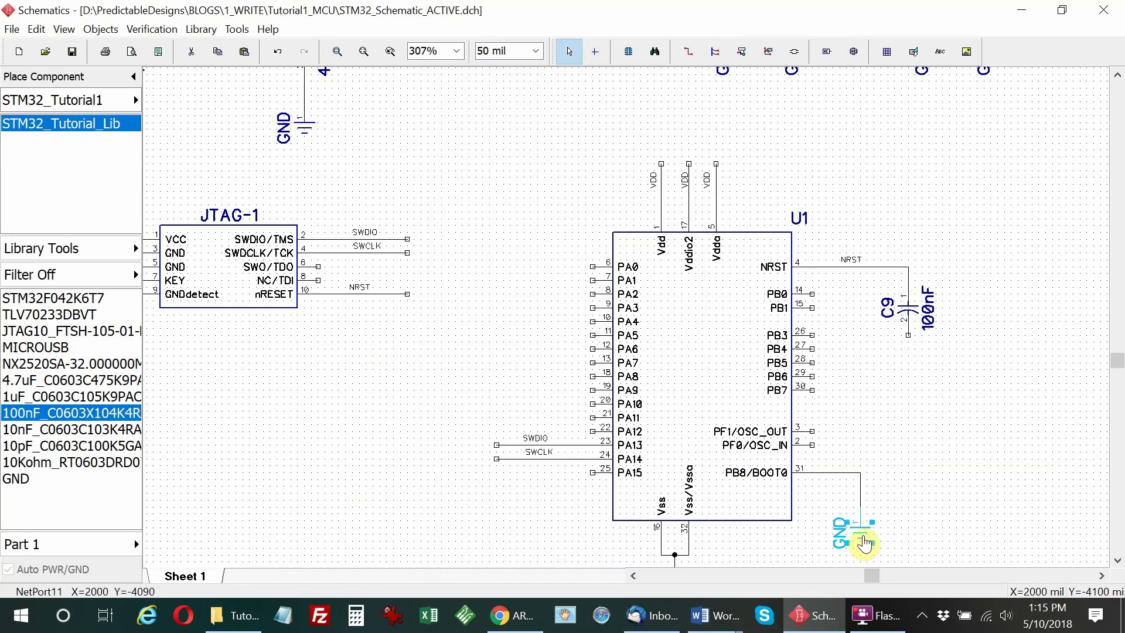
Drop a GND symbol beneath C9's lower pin and zoom out to the whole schematic.
{"action": "left_click_drag", "start_coordinate": [864, 544], "coordinate": [908, 400]}
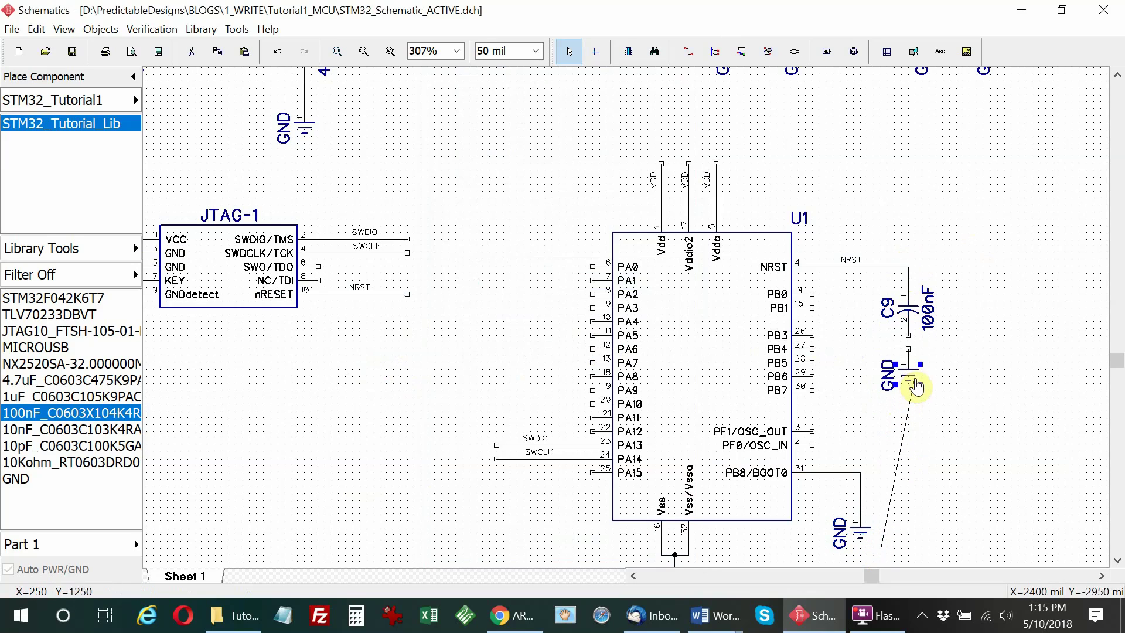
{"action": "left_click_drag", "start_coordinate": [916, 387], "coordinate": [914, 382]}
{"action": "left_click", "coordinate": [689, 52]}
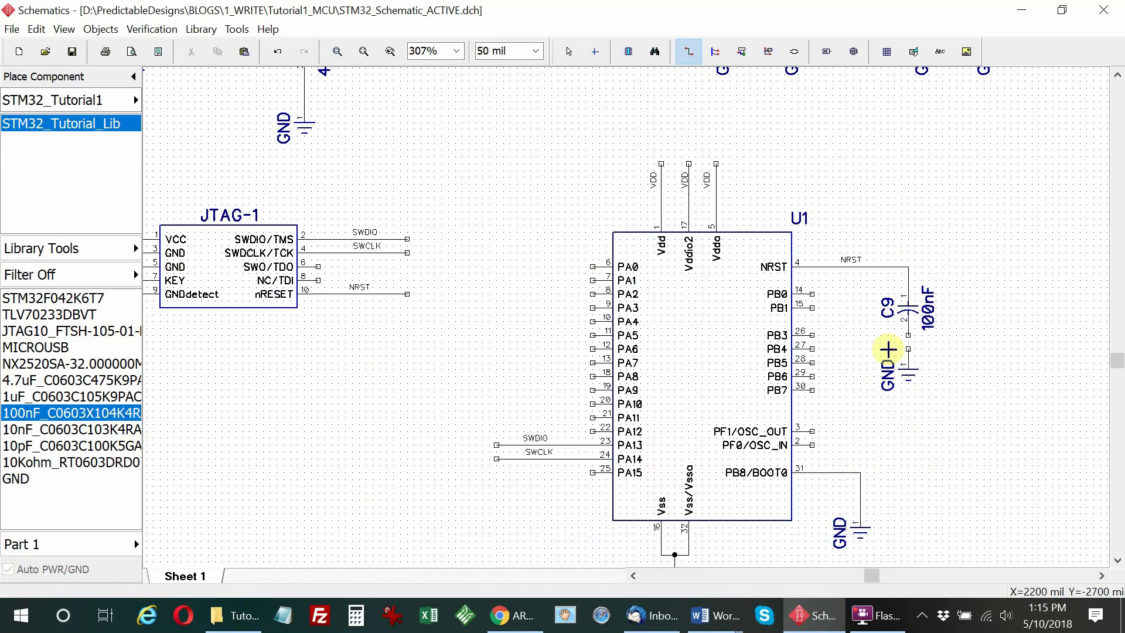
{"action": "key", "text": "Escape"}
{"action": "left_click", "coordinate": [365, 53]}
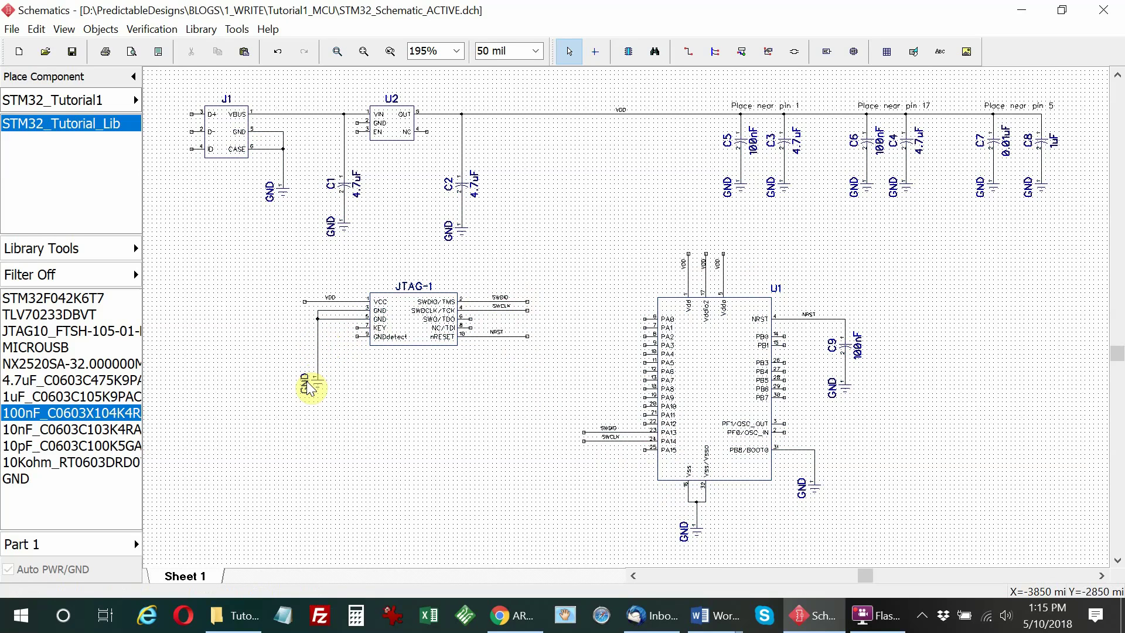
Wire JTAG-1 pin 9 (GNDdetect) left onto its ground net.
{"action": "scroll", "coordinate": [281, 330], "scroll_direction": "up", "scroll_amount": 4}
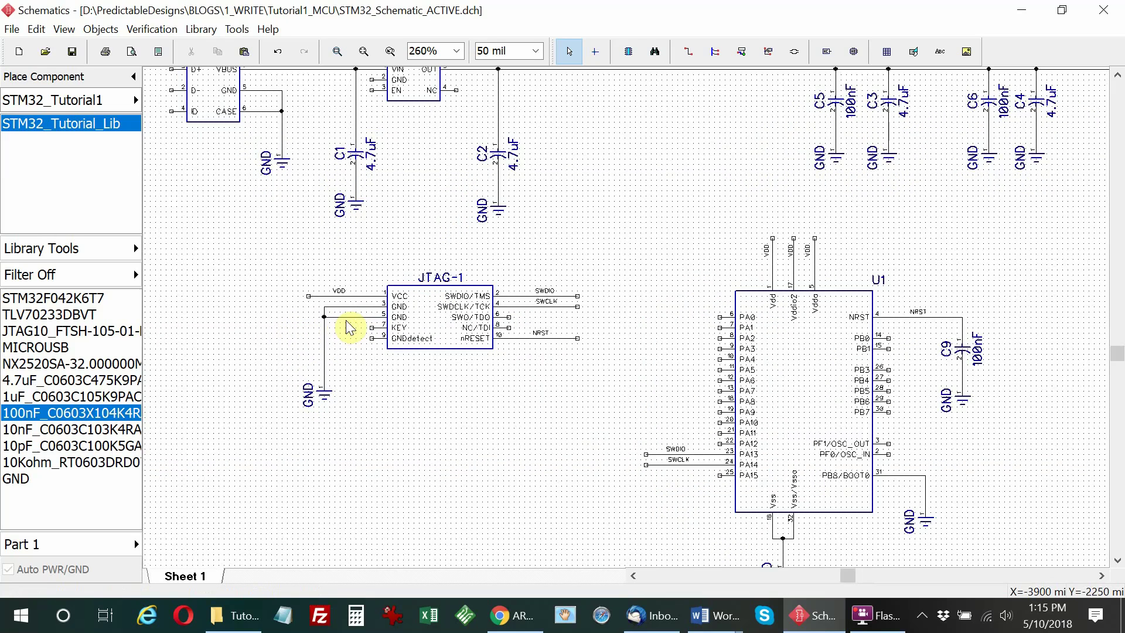
{"action": "left_click", "coordinate": [684, 60]}
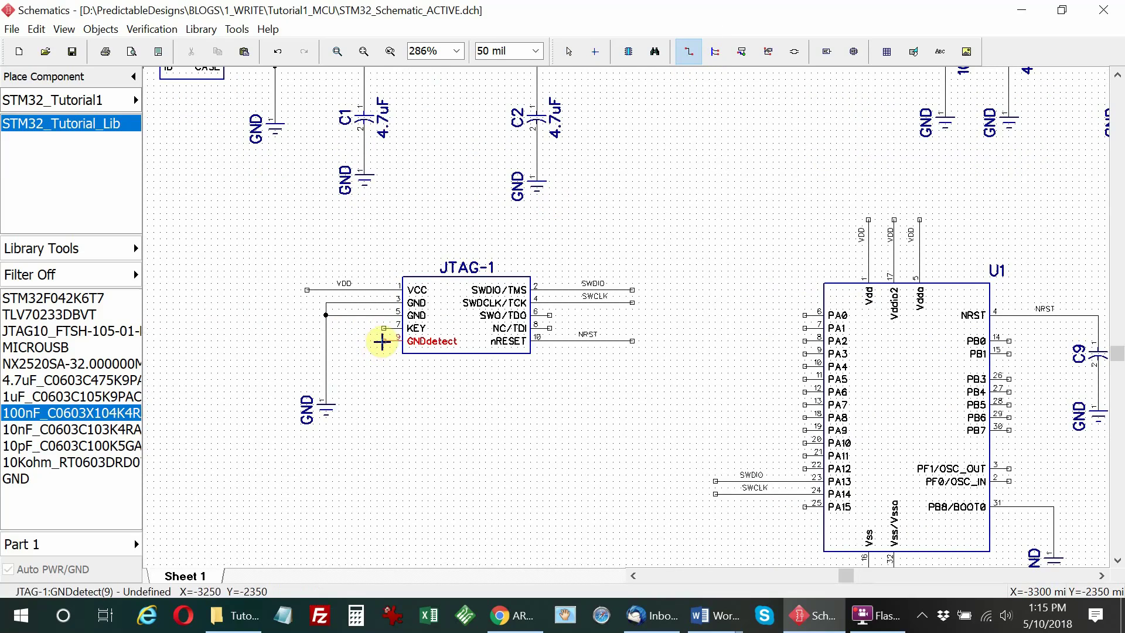
{"action": "left_click", "coordinate": [383, 340]}
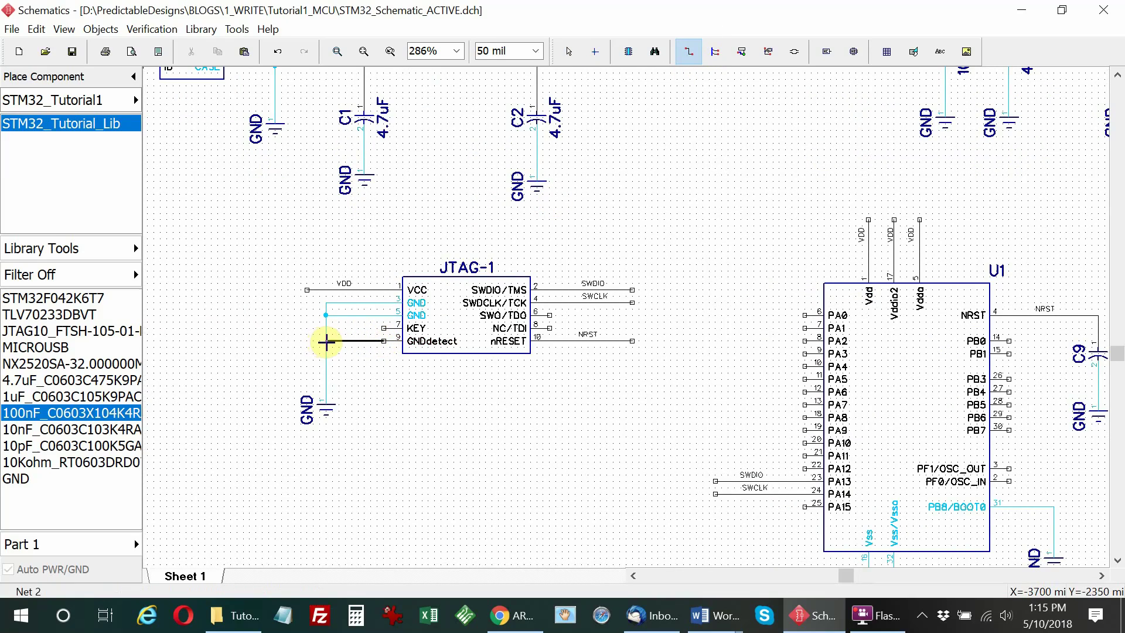
{"action": "left_click", "coordinate": [326, 340]}
{"action": "scroll", "coordinate": [610, 270], "scroll_direction": "down", "scroll_amount": 3}
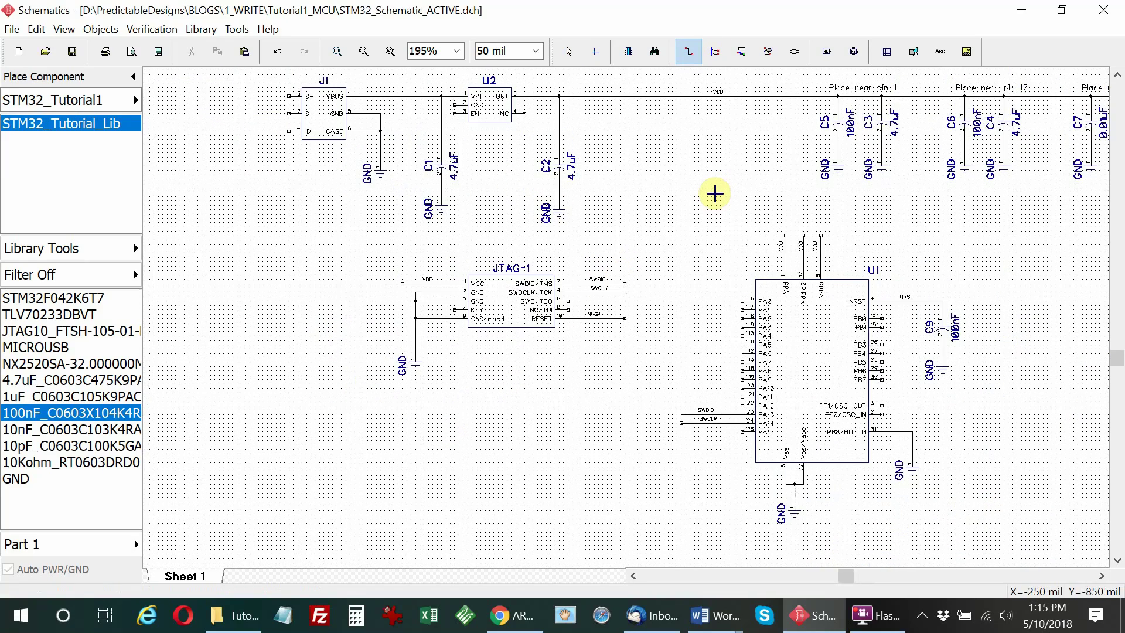
{"action": "key", "text": "Escape"}
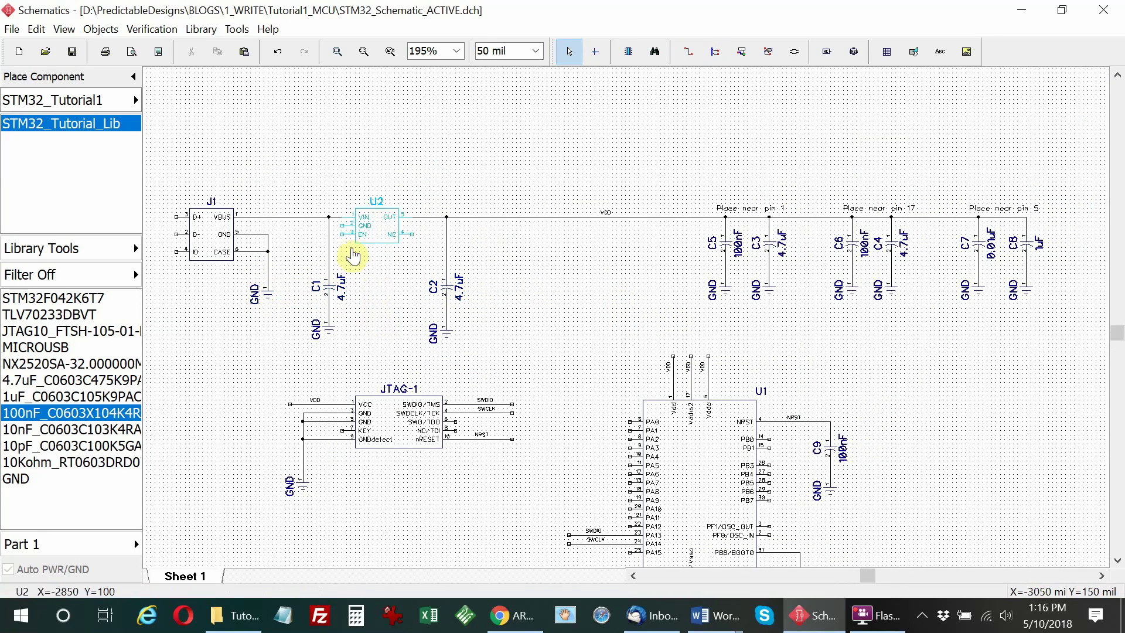
Shift C1 left, copy a GND symbol beside it, and wire U2's GND pin to it.
{"action": "scroll", "coordinate": [347, 276], "scroll_direction": "up", "scroll_amount": 2}
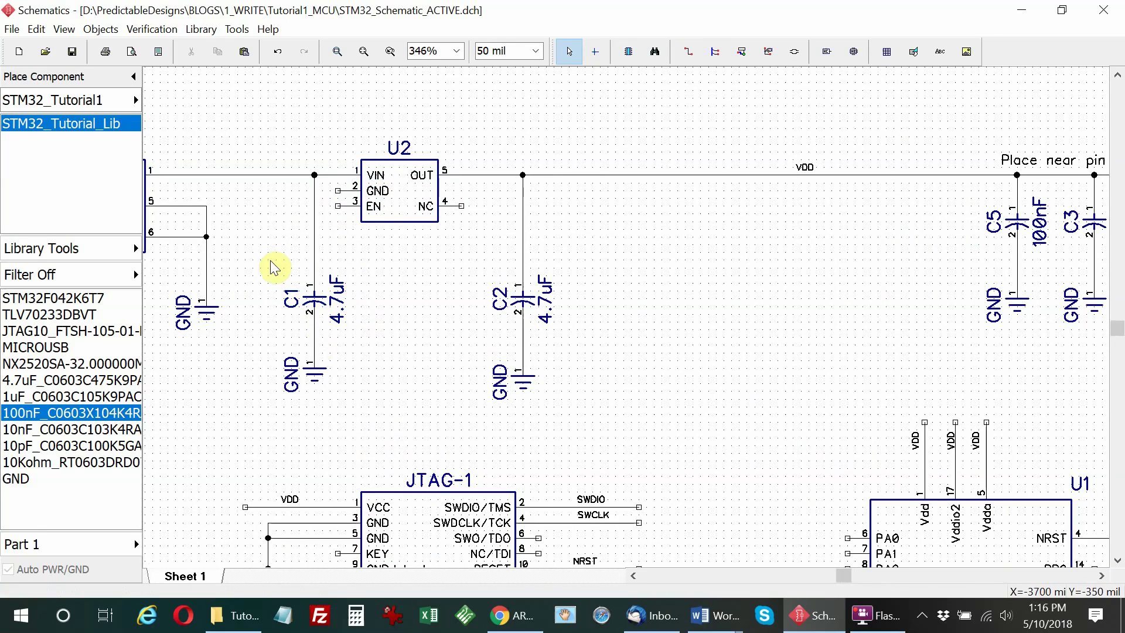
{"action": "left_click_drag", "start_coordinate": [318, 312], "coordinate": [283, 243]}
{"action": "left_click", "coordinate": [299, 313]}
{"action": "left_click_drag", "start_coordinate": [297, 319], "coordinate": [339, 327], "text": "ctrl"}
{"action": "left_click", "coordinate": [688, 51]}
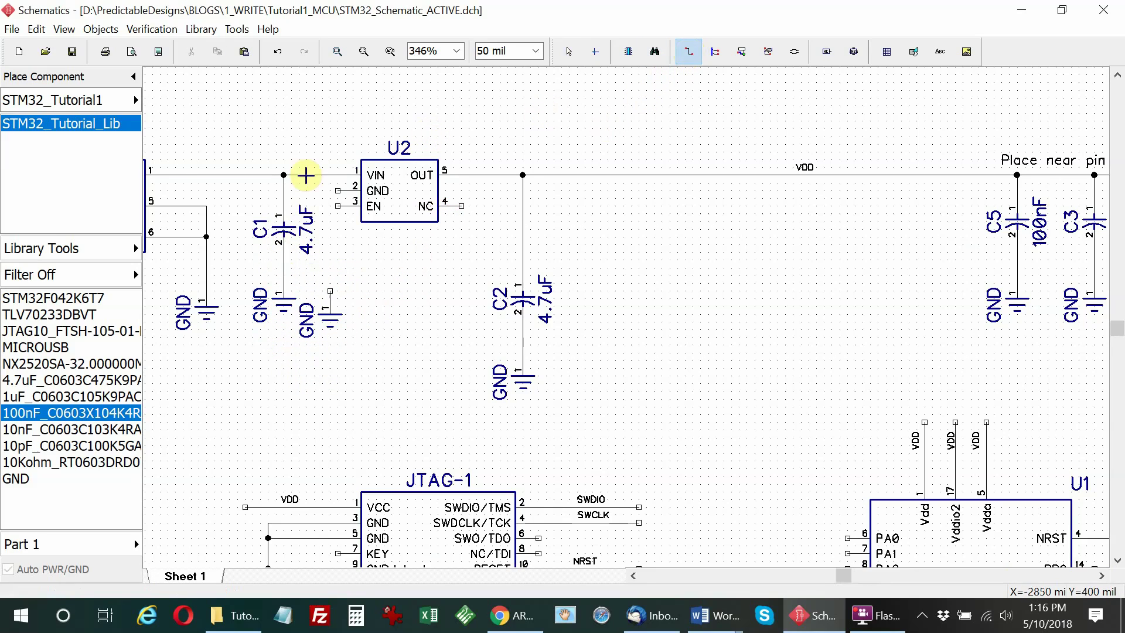
{"action": "left_click", "coordinate": [334, 190]}
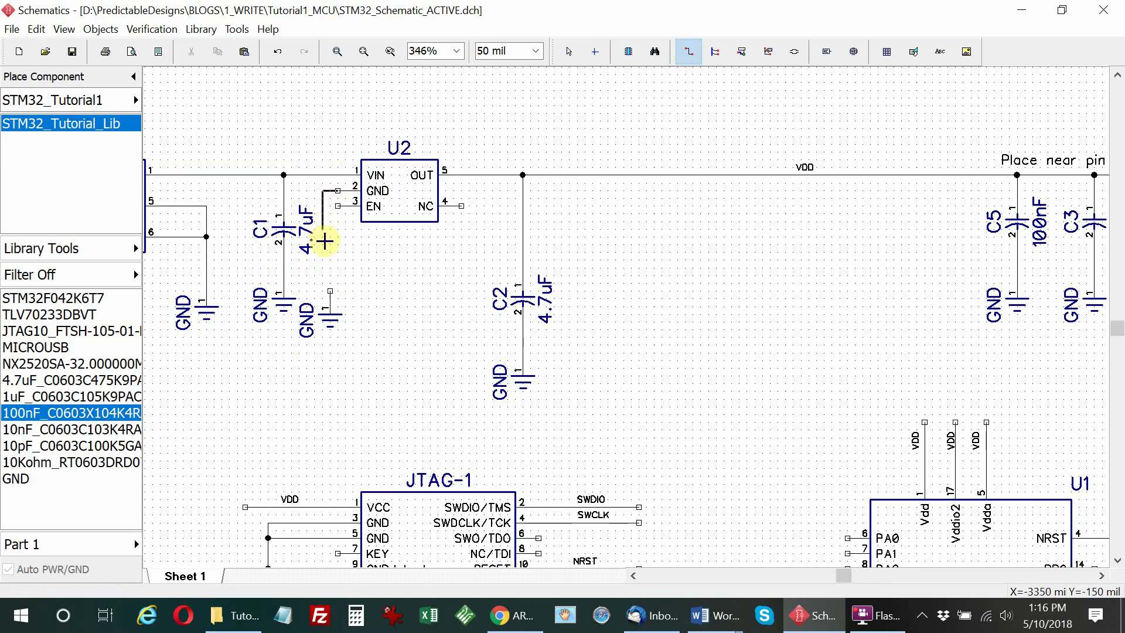
{"action": "left_click", "coordinate": [337, 297]}
{"action": "key", "text": "Escape"}
Lower the new GND symbol and wire U2's EN pin 3 onto the VIN line.
{"action": "left_click_drag", "start_coordinate": [322, 321], "coordinate": [321, 361]}
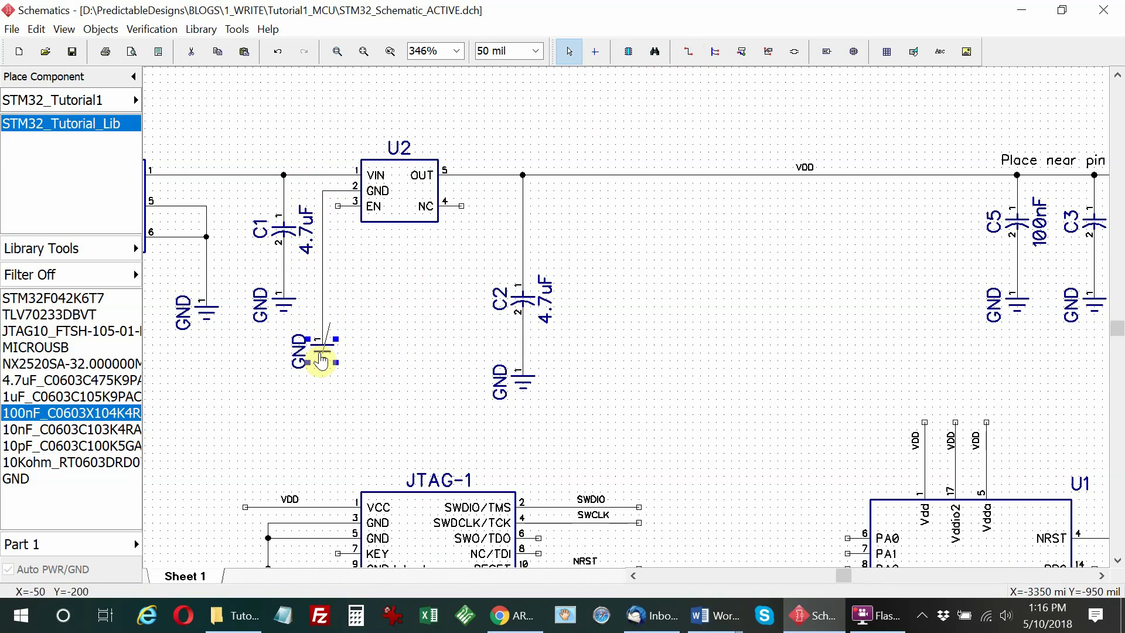
{"action": "left_click", "coordinate": [689, 52]}
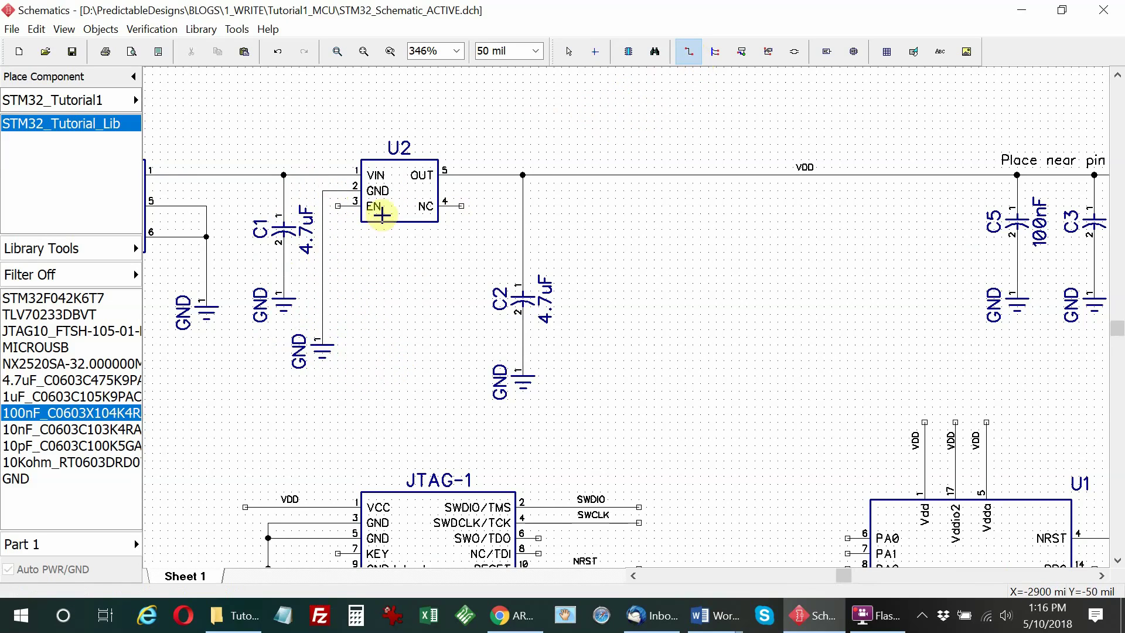
{"action": "left_click", "coordinate": [338, 206]}
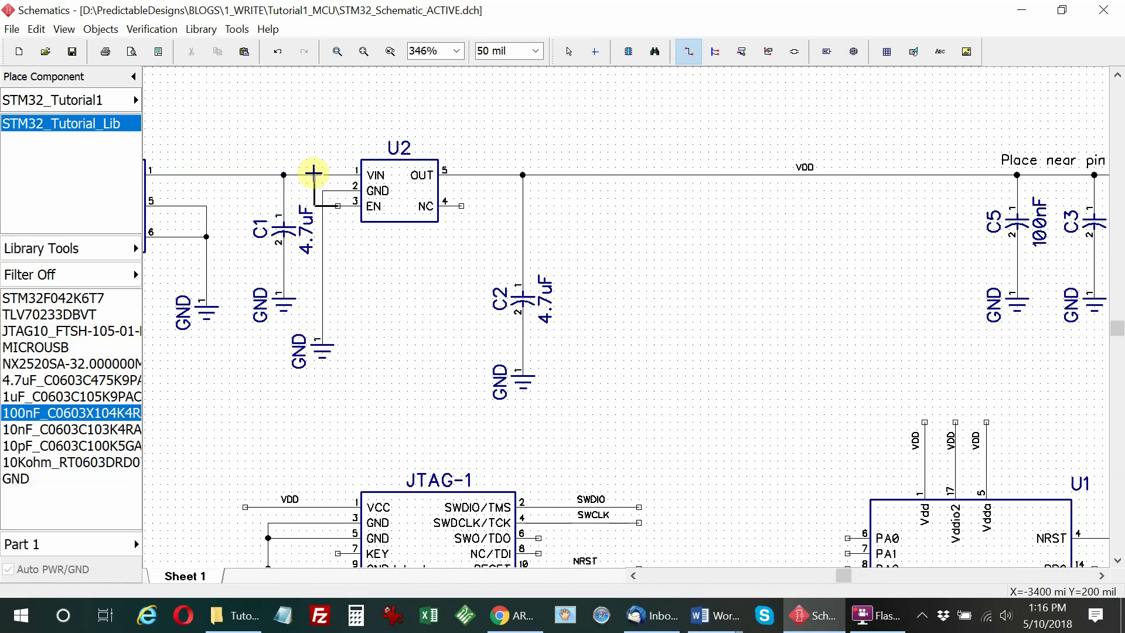
{"action": "left_click", "coordinate": [306, 175]}
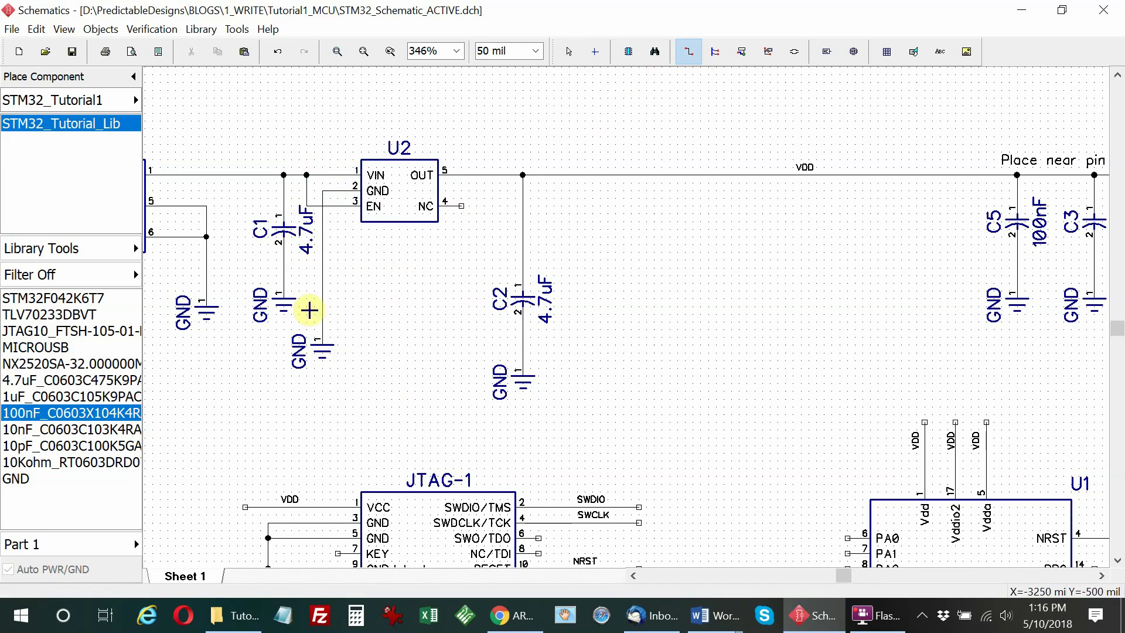
{"action": "key", "text": "Escape"}
{"action": "scroll", "coordinate": [612, 369], "scroll_direction": "down", "scroll_amount": 1}
{"action": "scroll", "coordinate": [612, 369], "scroll_direction": "down", "scroll_amount": 2}
{"action": "middle_click_drag", "start_coordinate": [777, 369], "coordinate": [584, 287]}
{"action": "scroll", "coordinate": [583, 287], "scroll_direction": "down", "scroll_amount": 1}
{"action": "scroll", "coordinate": [652, 258], "scroll_direction": "down", "scroll_amount": 3}
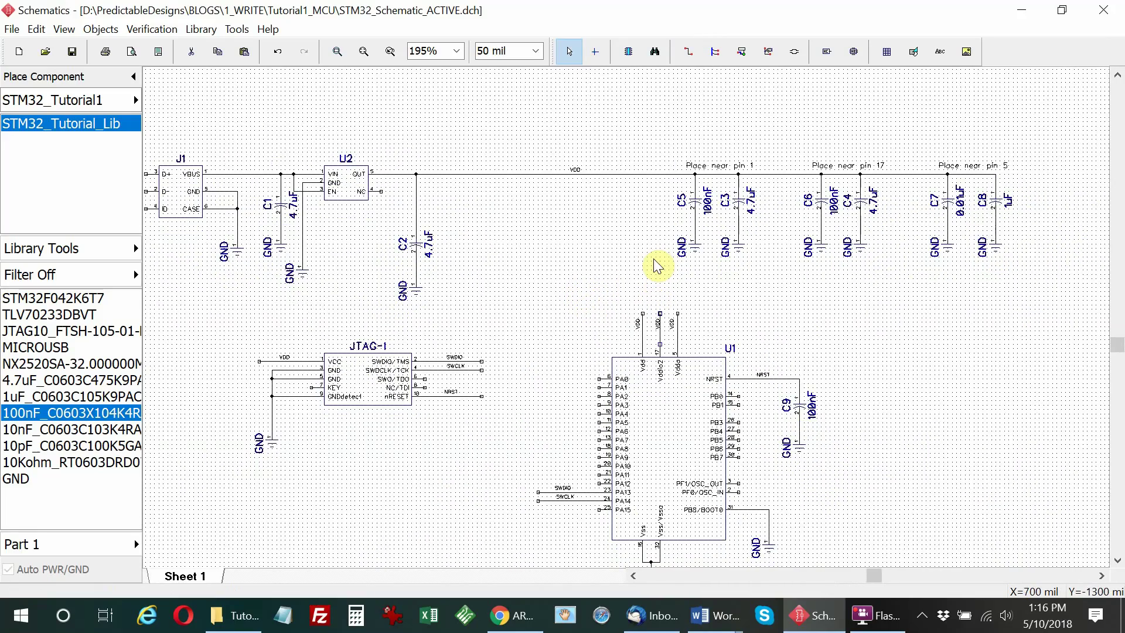